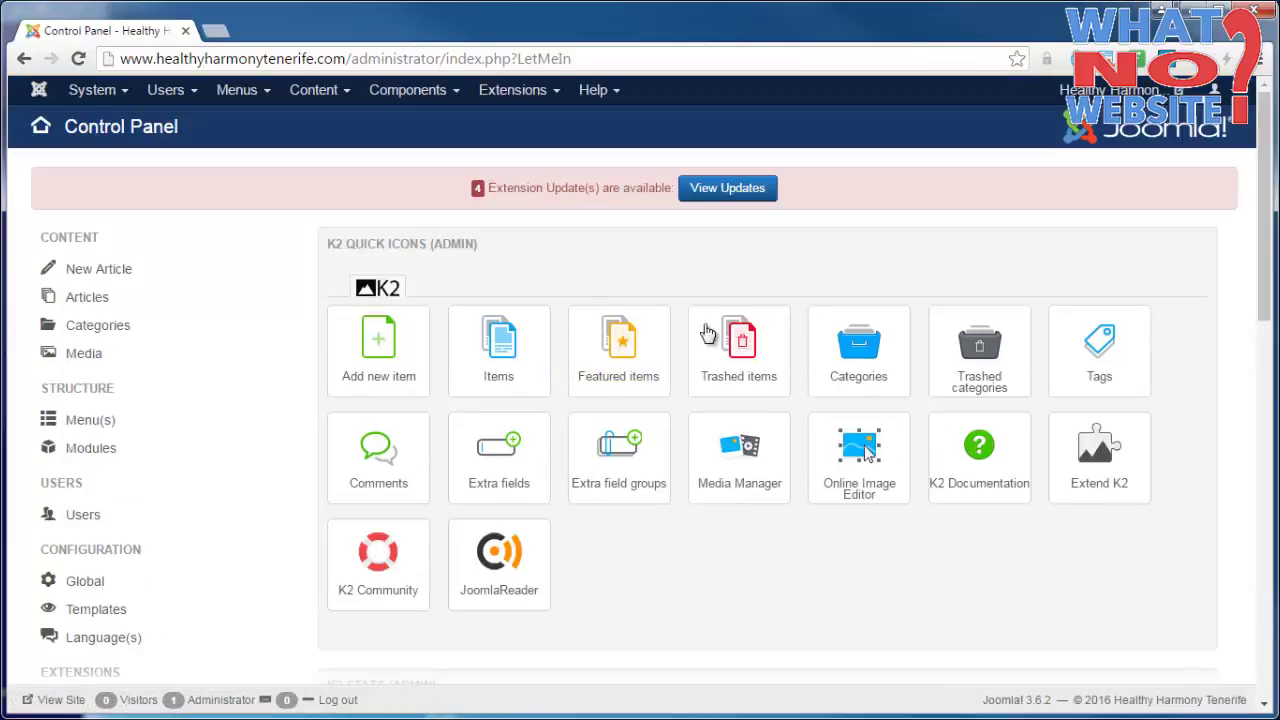
- Filter the K2 items by the Services category and open the Fertility item for editing
left_click(505, 350)
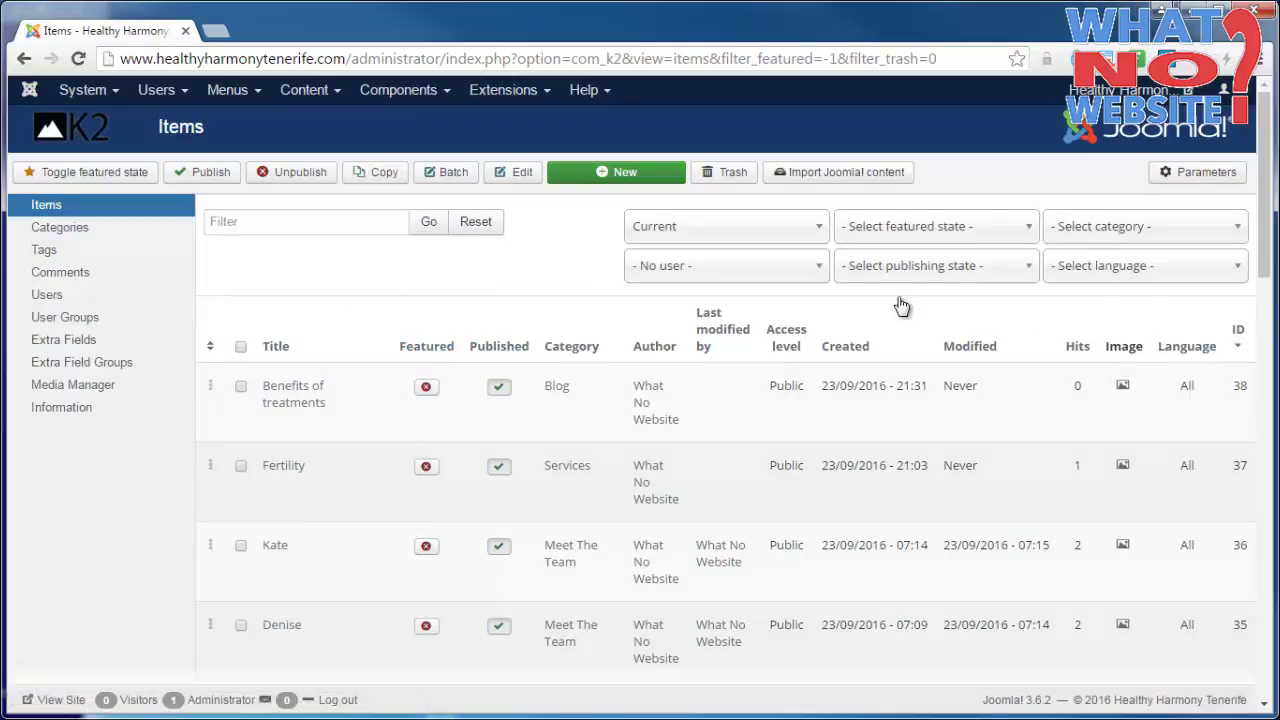
scroll(419, 357, "down", 15)
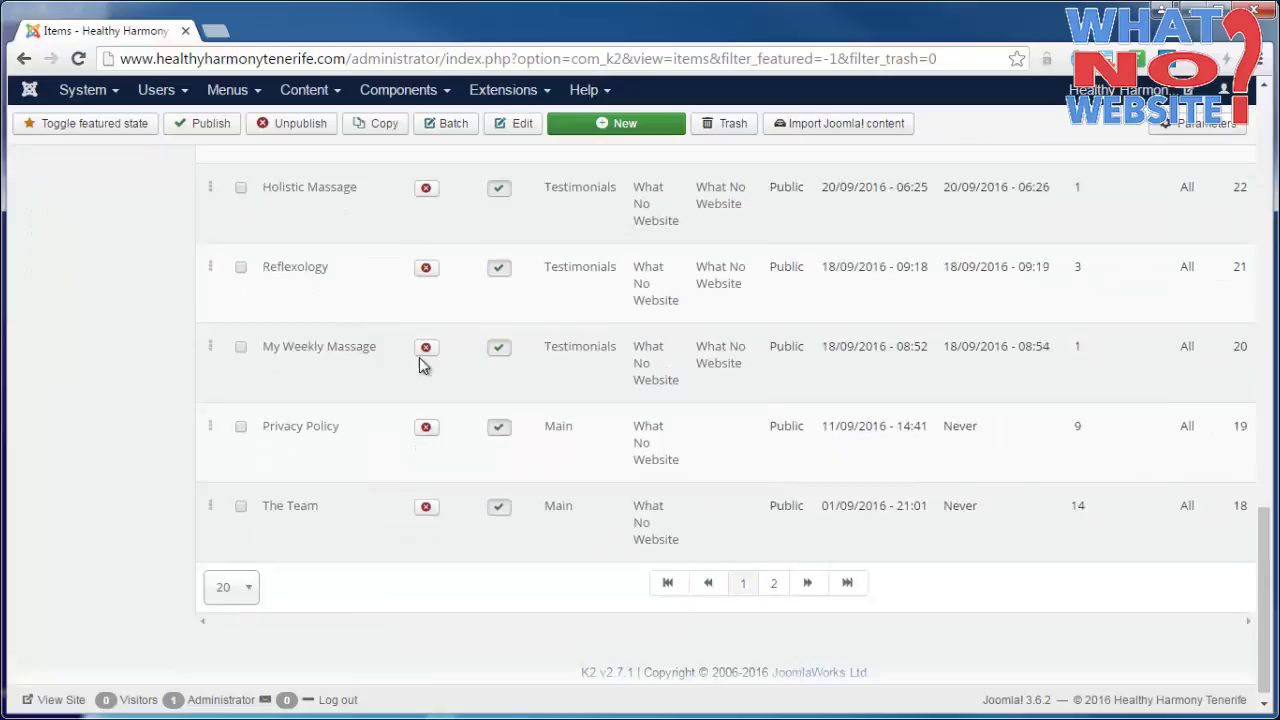
scroll(419, 357, "up", 15)
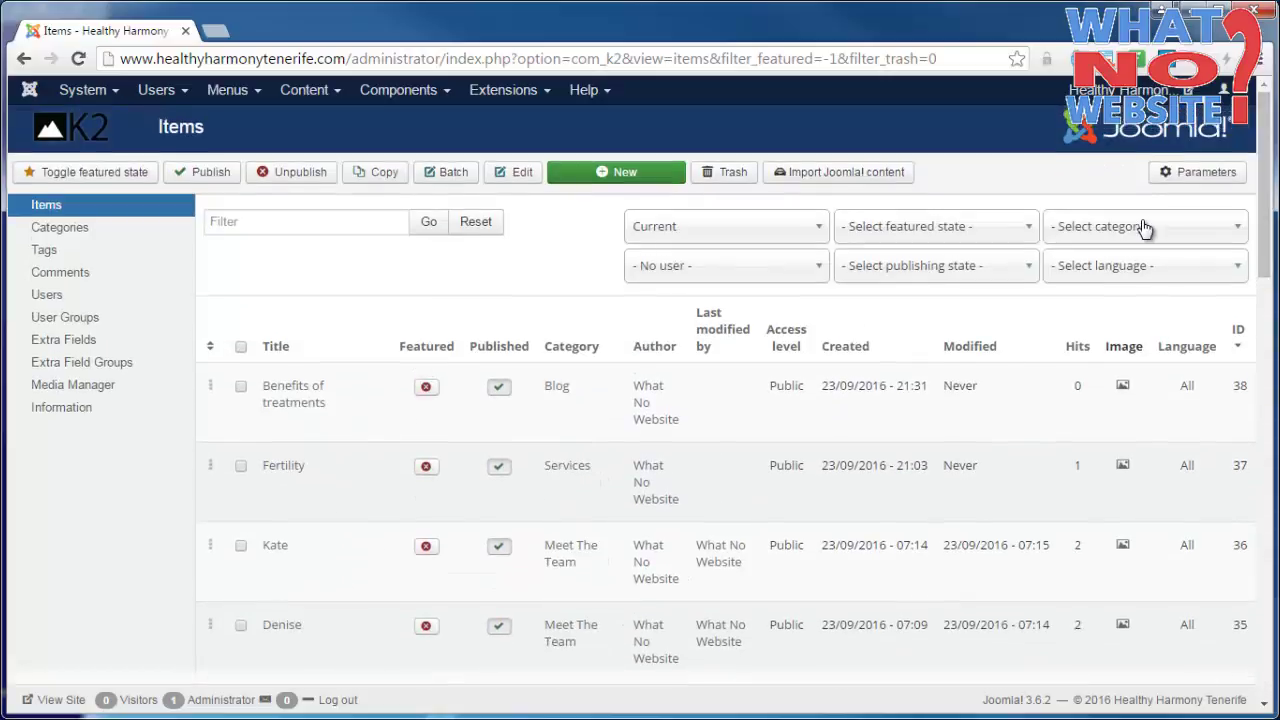
left_click(1145, 229)
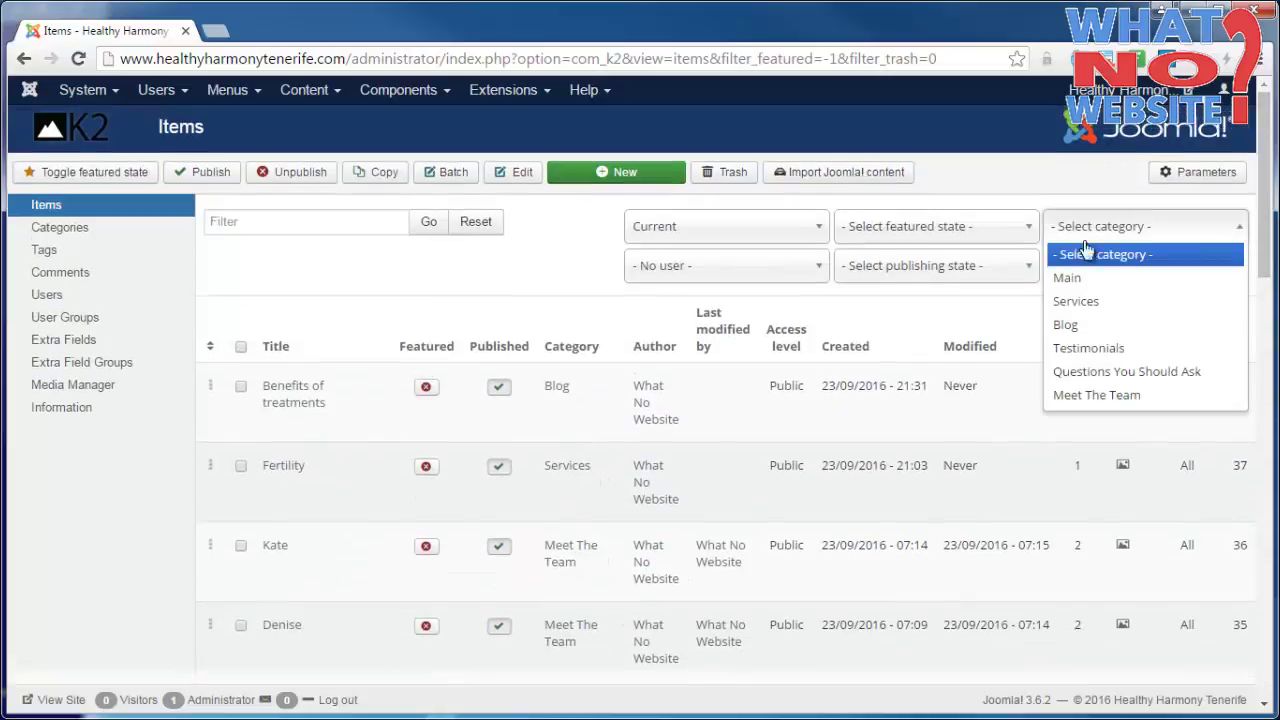
left_click(1097, 303)
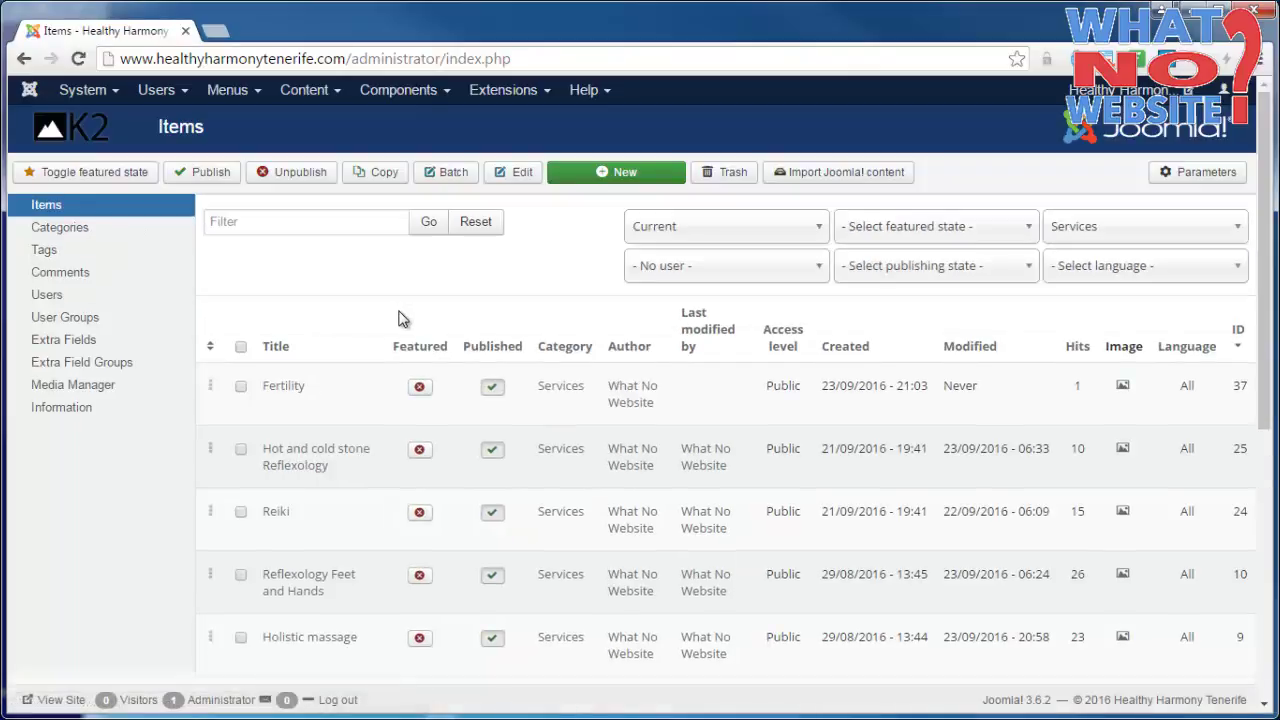
left_click(285, 386)
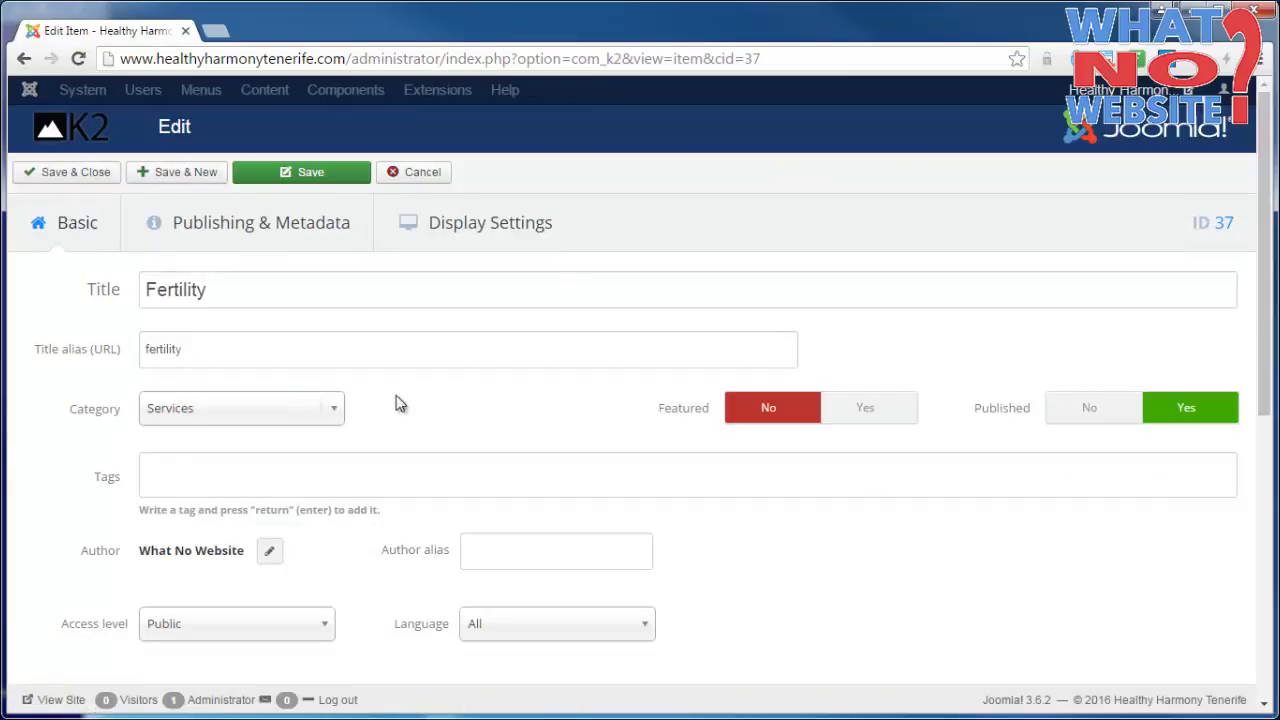
- Add a second paragraph reading "New paragraph." below "Awaiting content from client..." in the item's content
scroll(1253, 451, "down", 2)
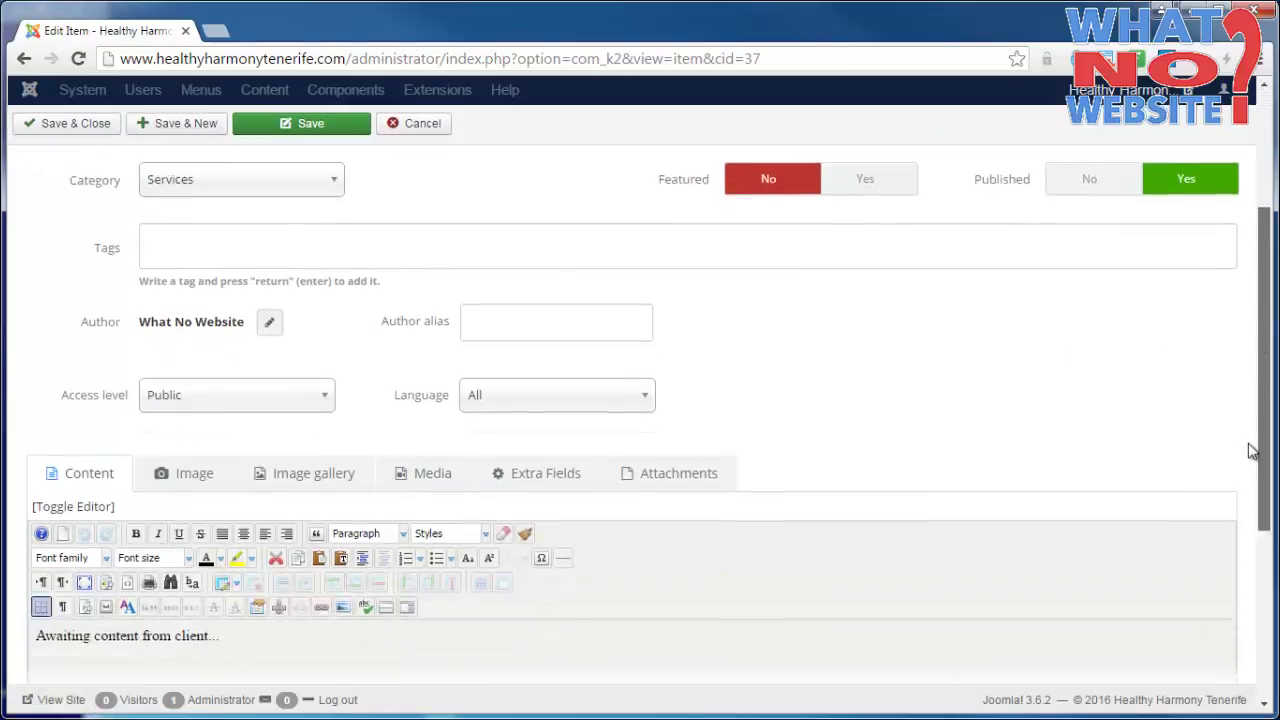
scroll(1253, 451, "down", 2)
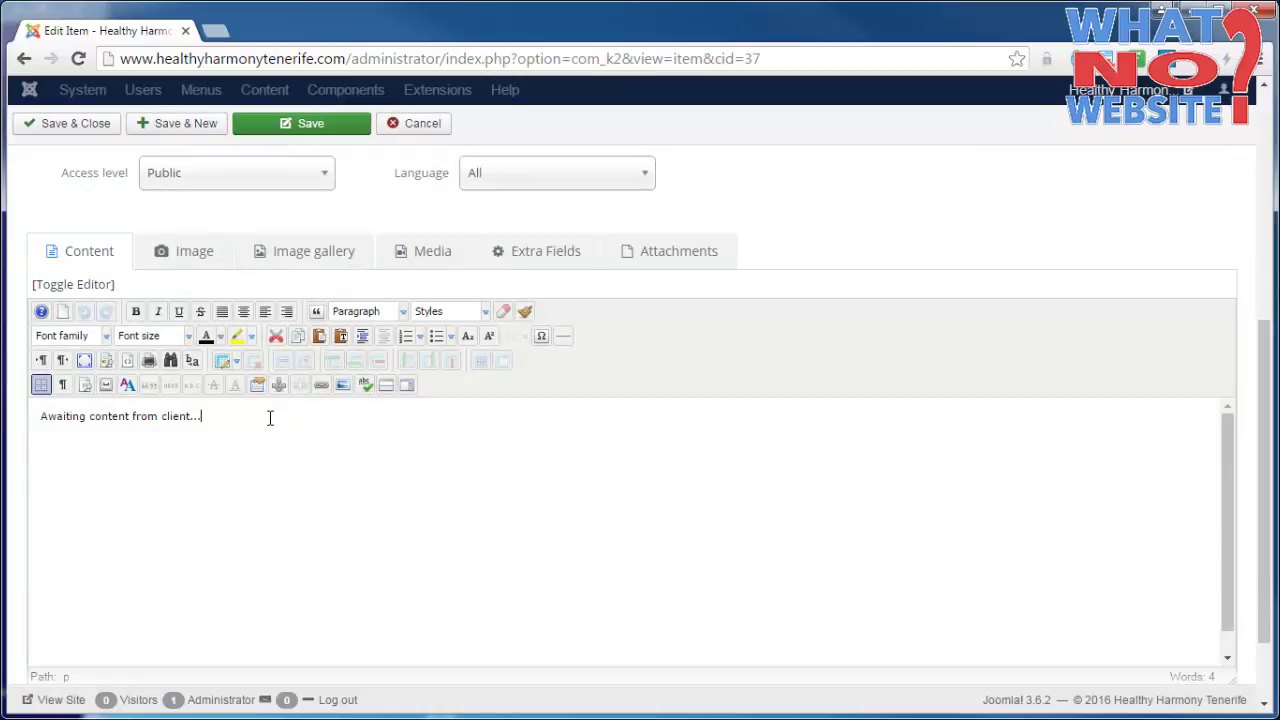
key("Return")
type("New paragraph.")
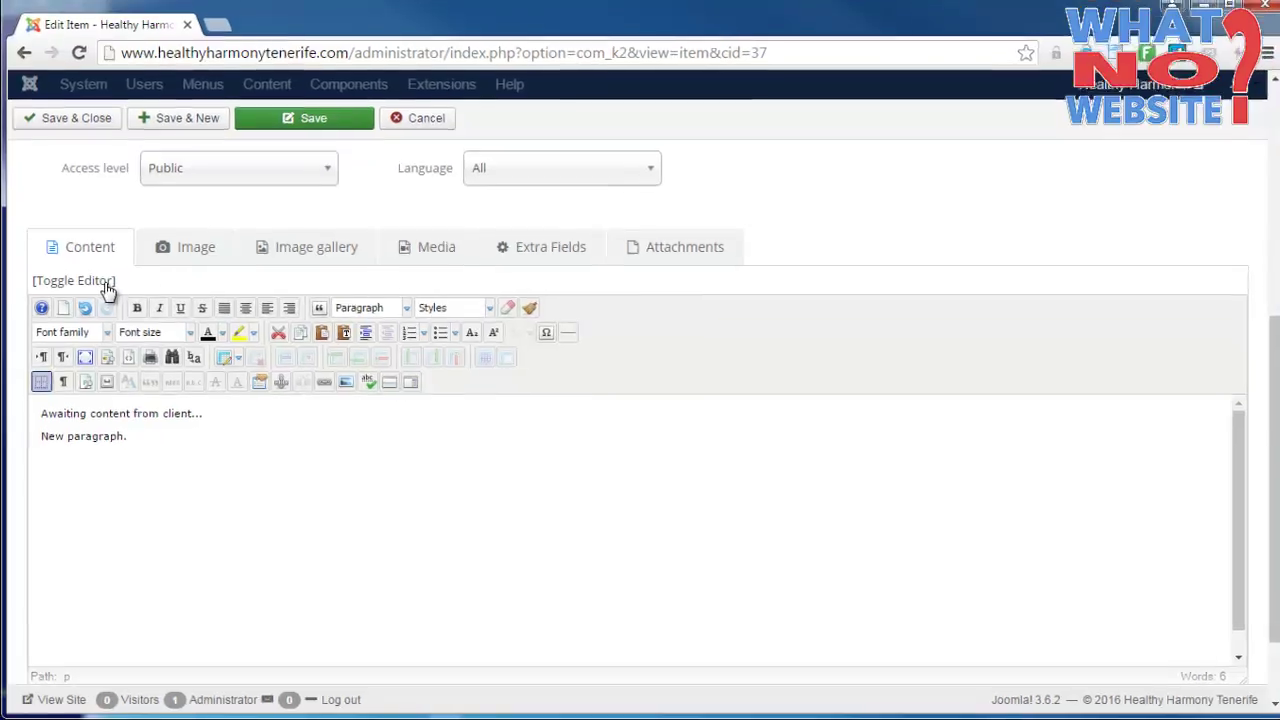
- Inspect the HTML paragraph tags around both lines in the content source, and return to the visual editor
left_click(107, 286)
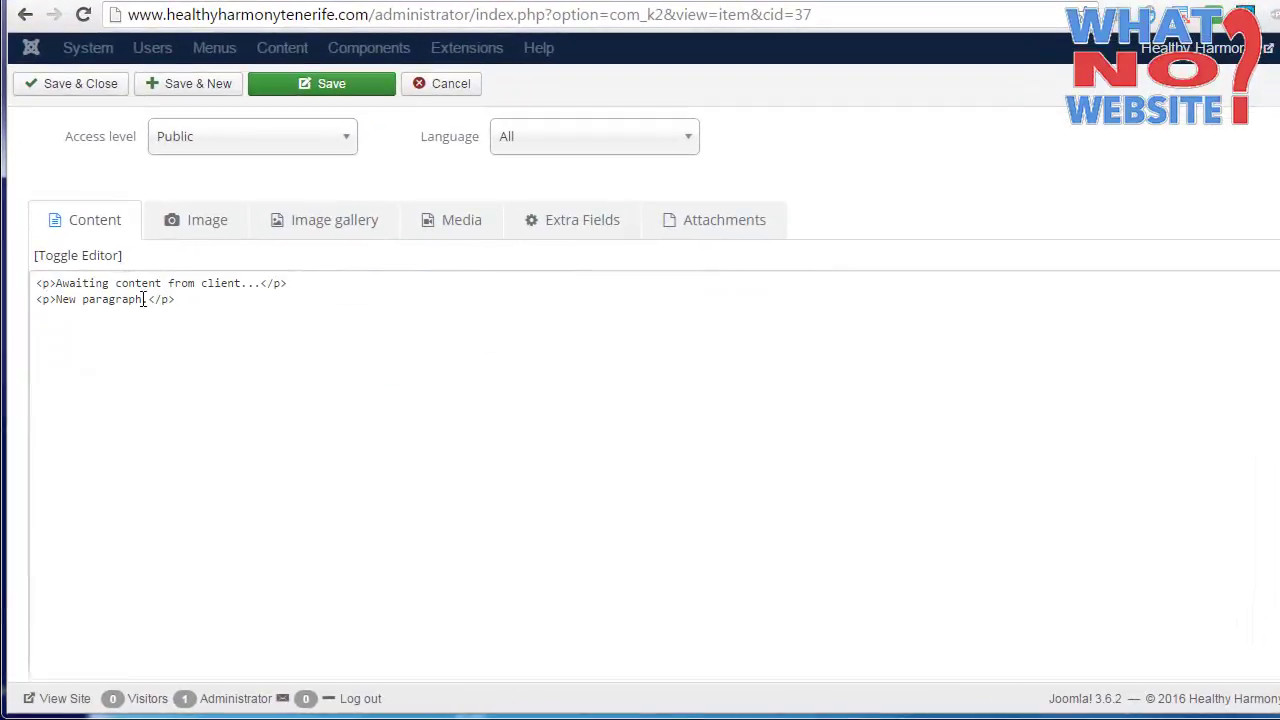
left_click_drag(194, 303, 30, 287)
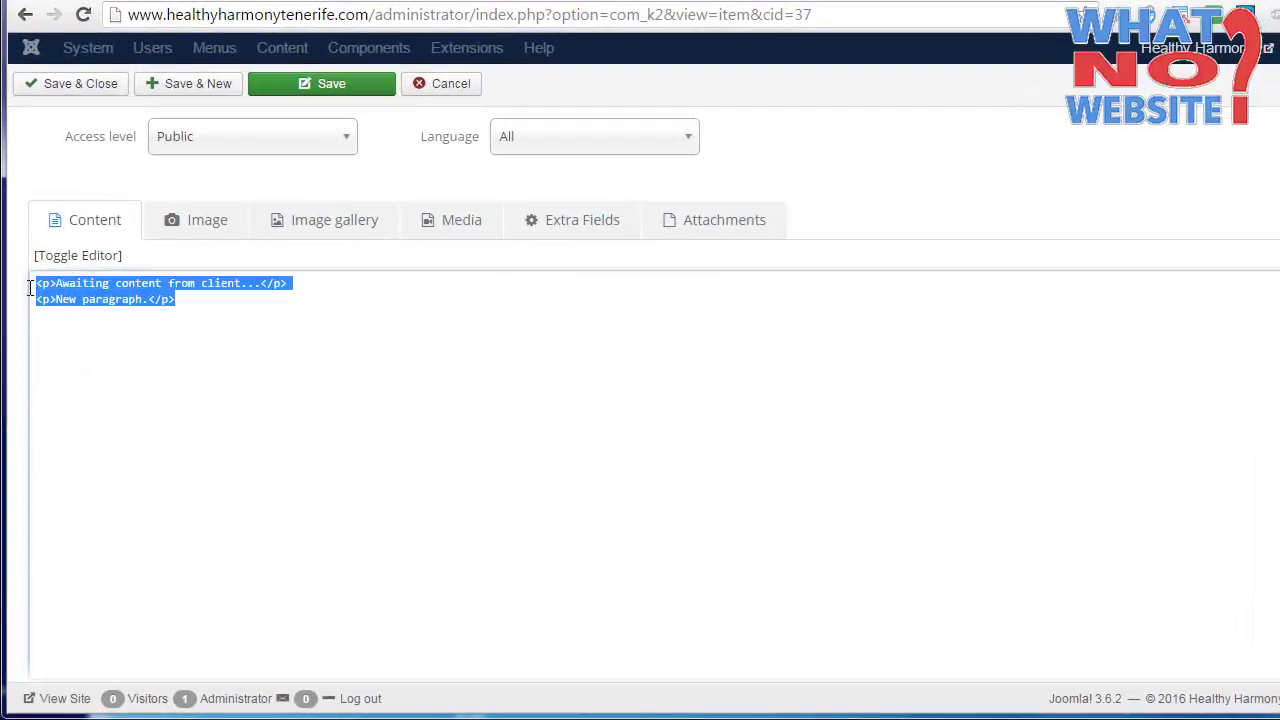
left_click(60, 284)
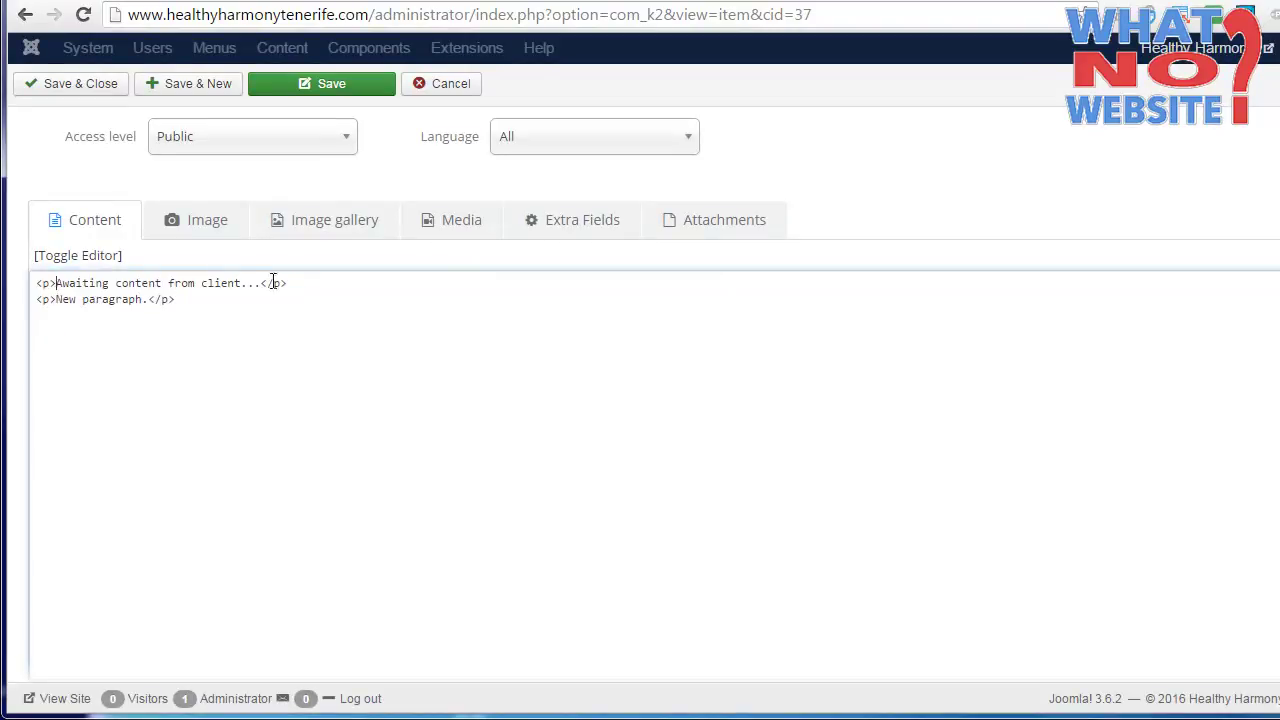
left_click(338, 284)
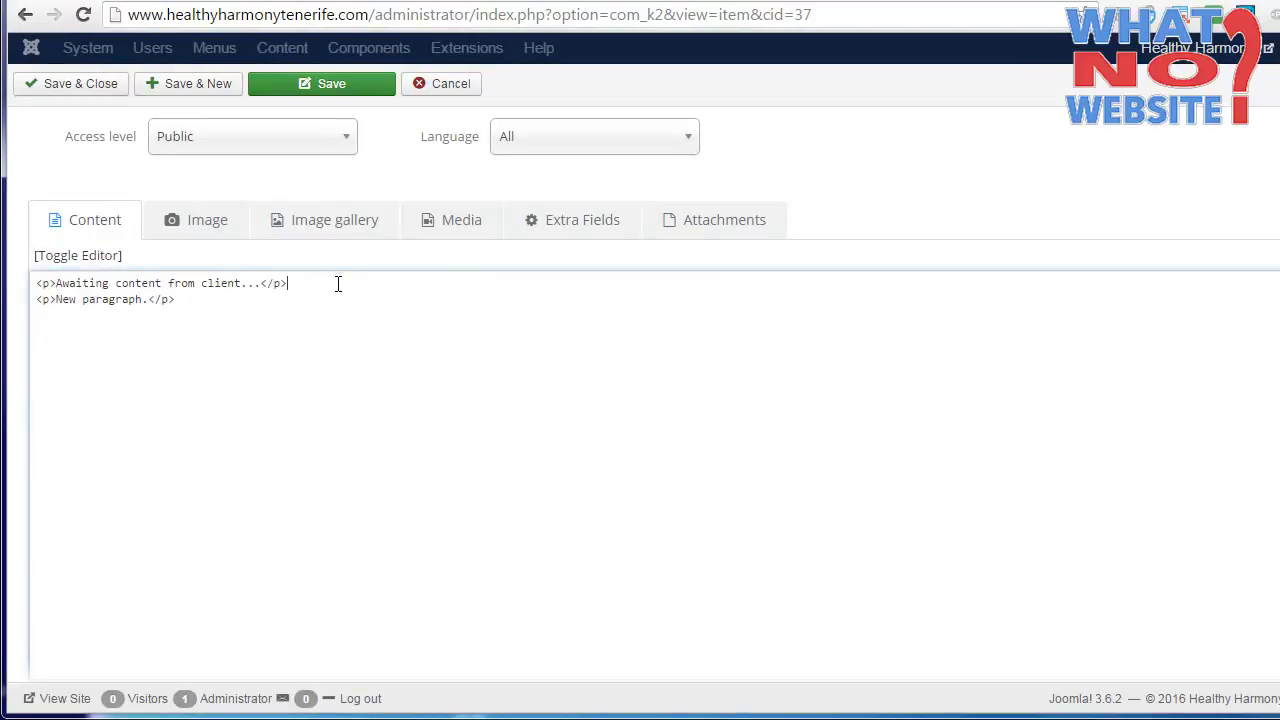
left_click(104, 258)
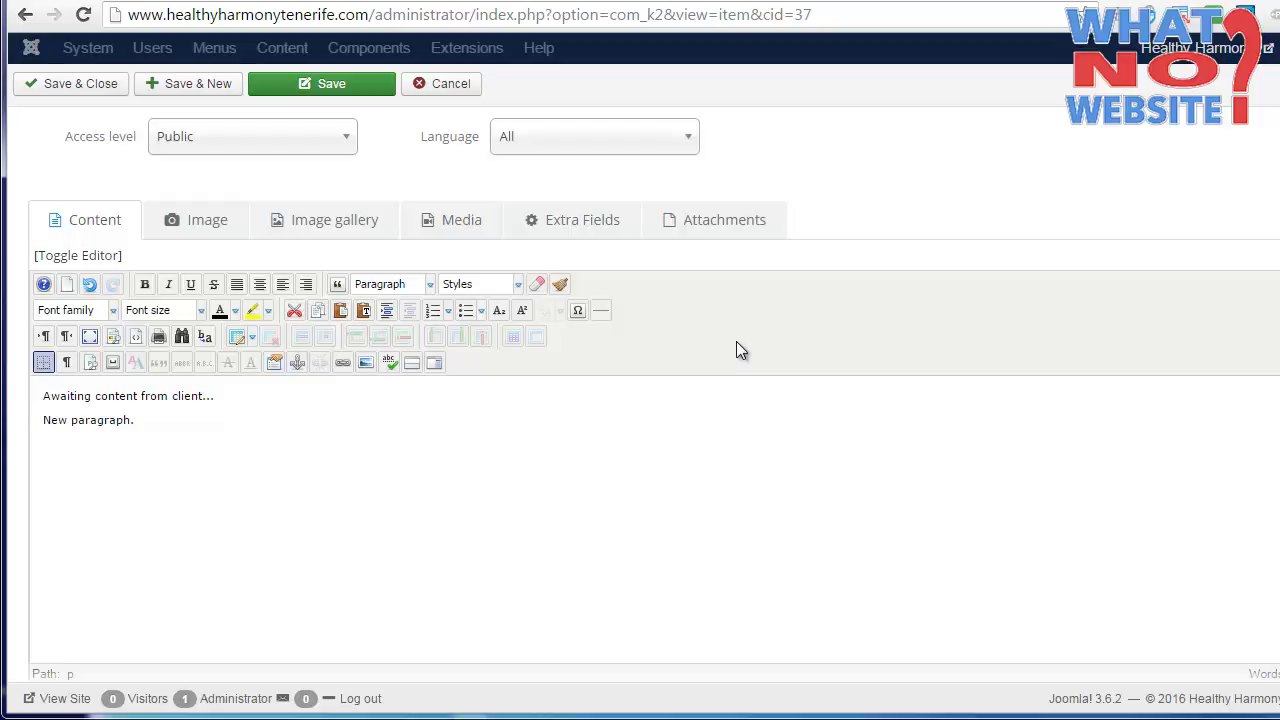
- Delete the "New paragraph." line from the item's content
left_click_drag(30, 409, 222, 410)
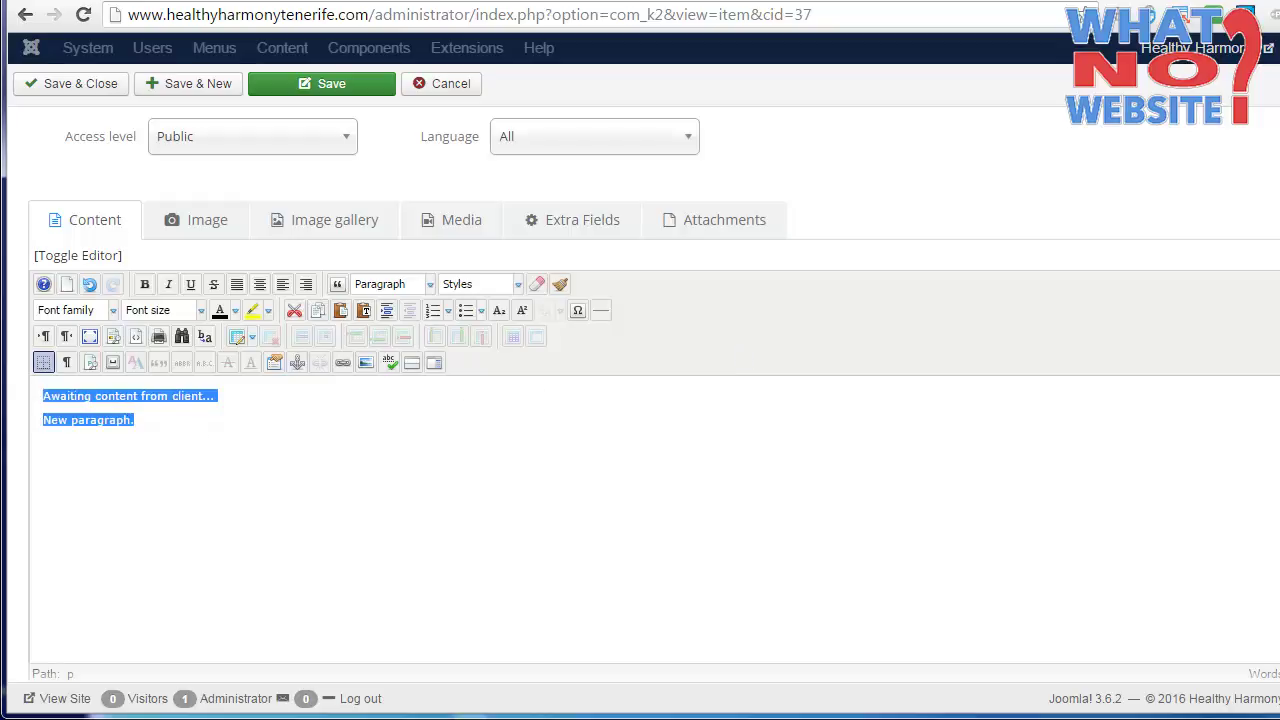
left_click(195, 421)
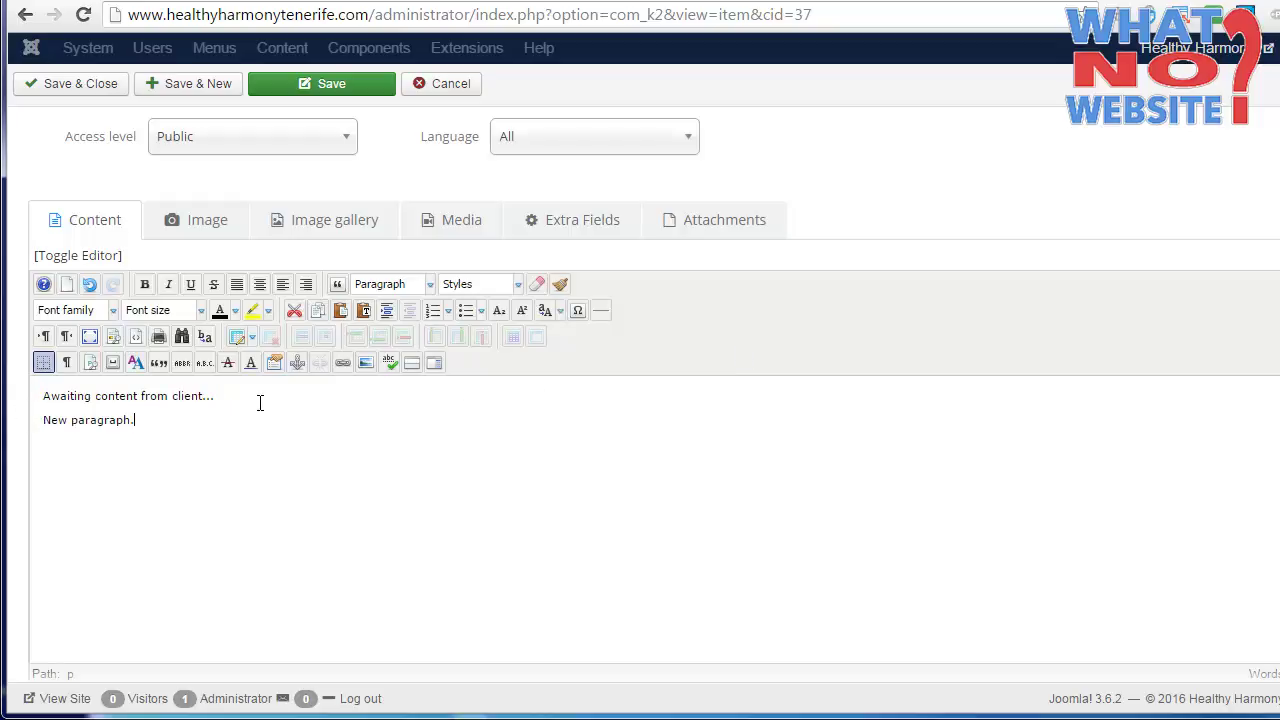
key("shift+Home")
key("BackSpace")
key("BackSpace")
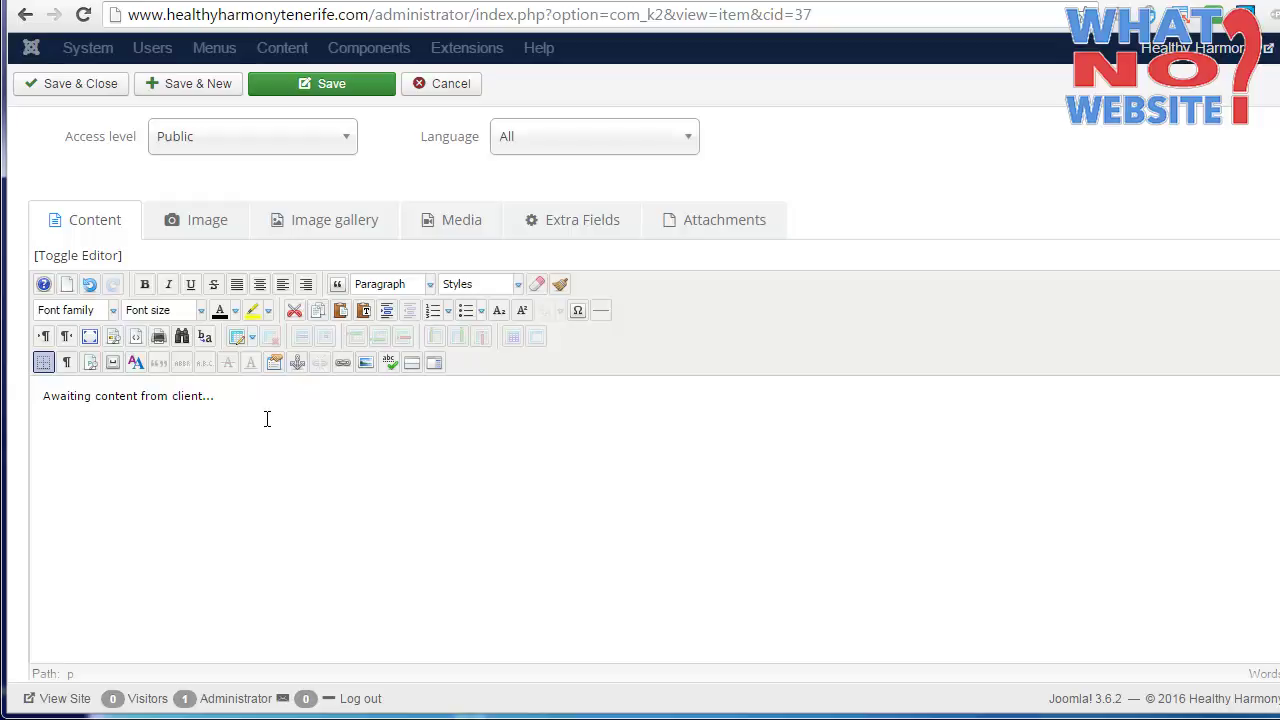
- Leave a blank line below "Awaiting content from client..." and enter the text "Heading 01"
key("Return")
type("Heading 01")
key("shift+Left")
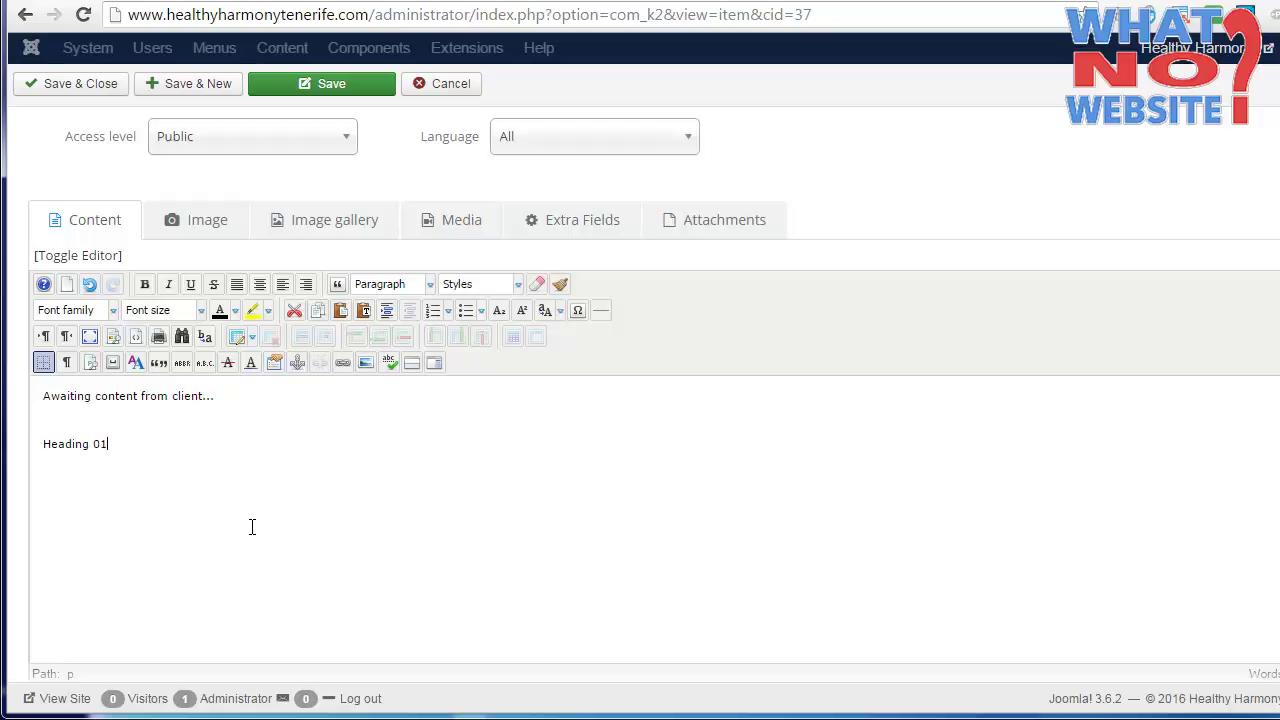
key("shift+Left")
scroll(237, 538, "up", 1)
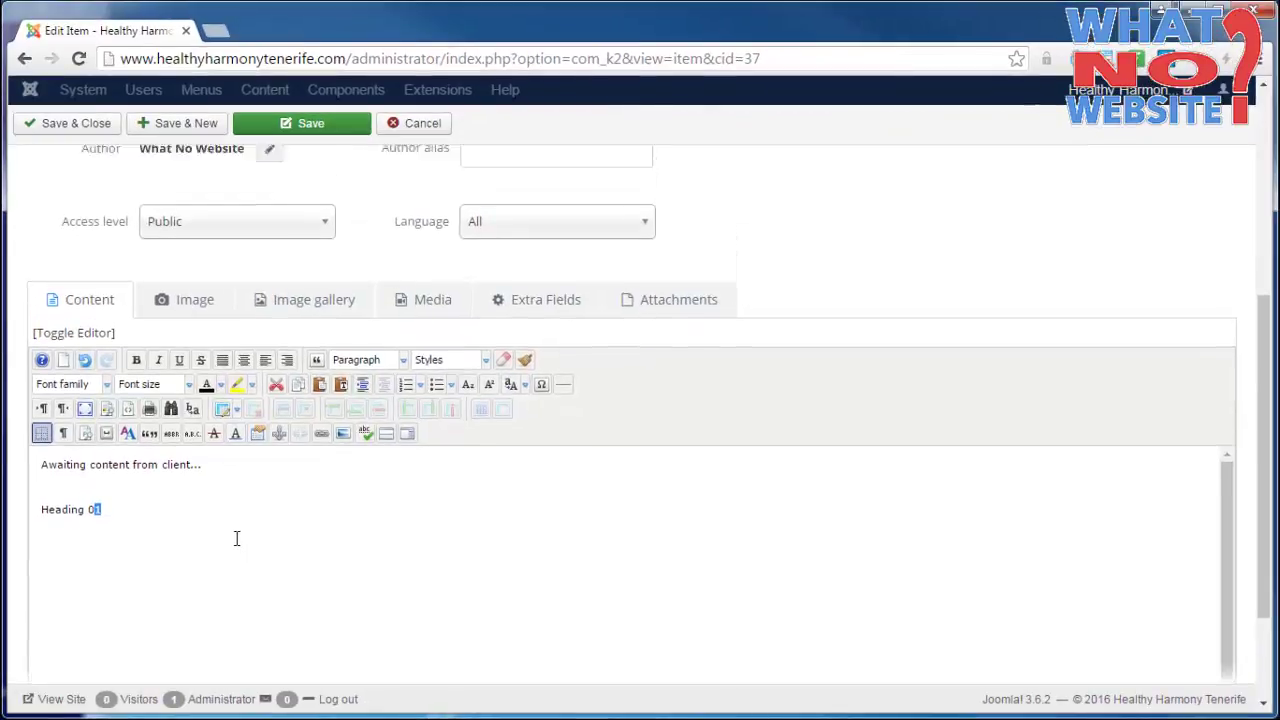
scroll(237, 538, "up", 4)
double_click(244, 292)
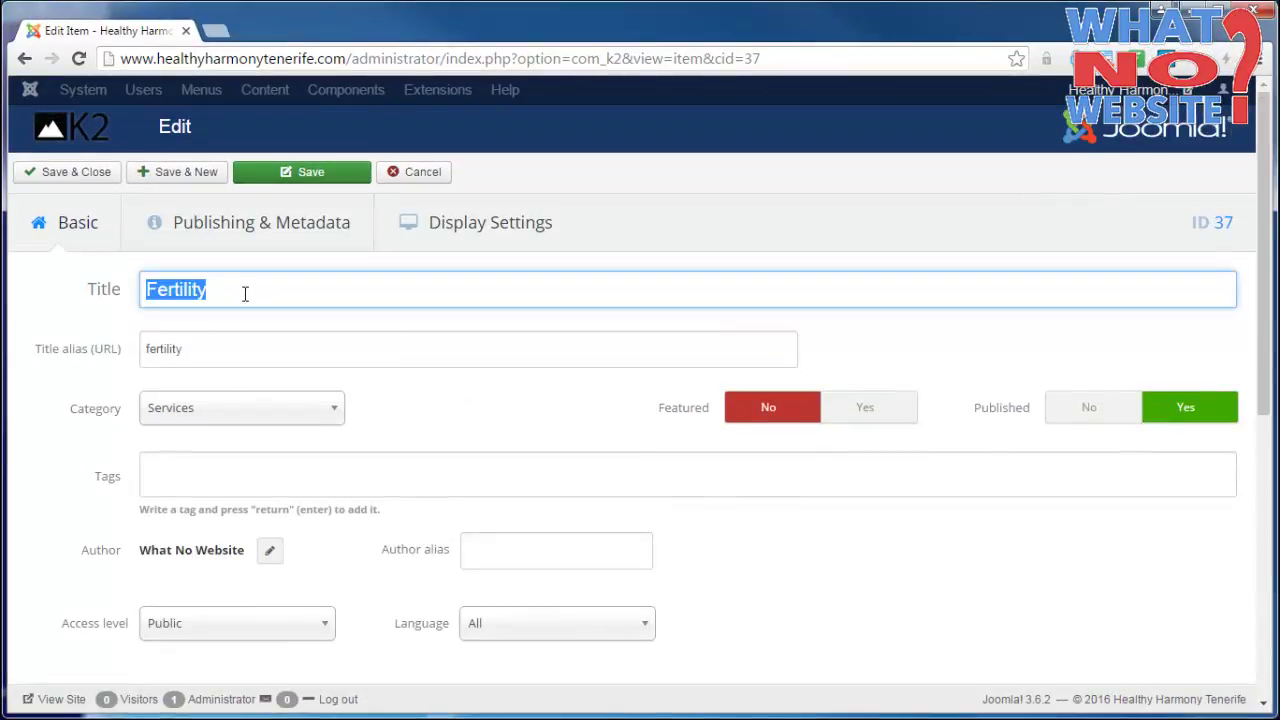
left_click(30, 397)
scroll(30, 397, "down", 5)
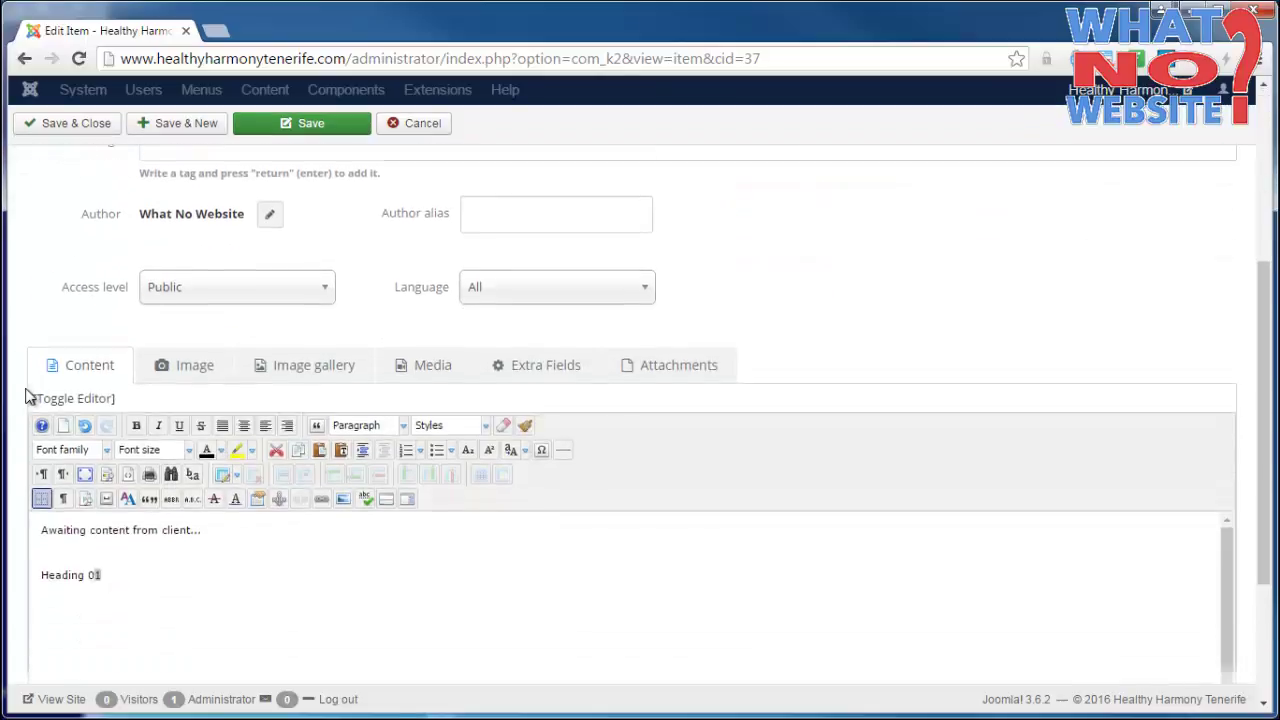
- Format the "Heading 01" line in the item's content as Heading 2
triple_click(68, 443)
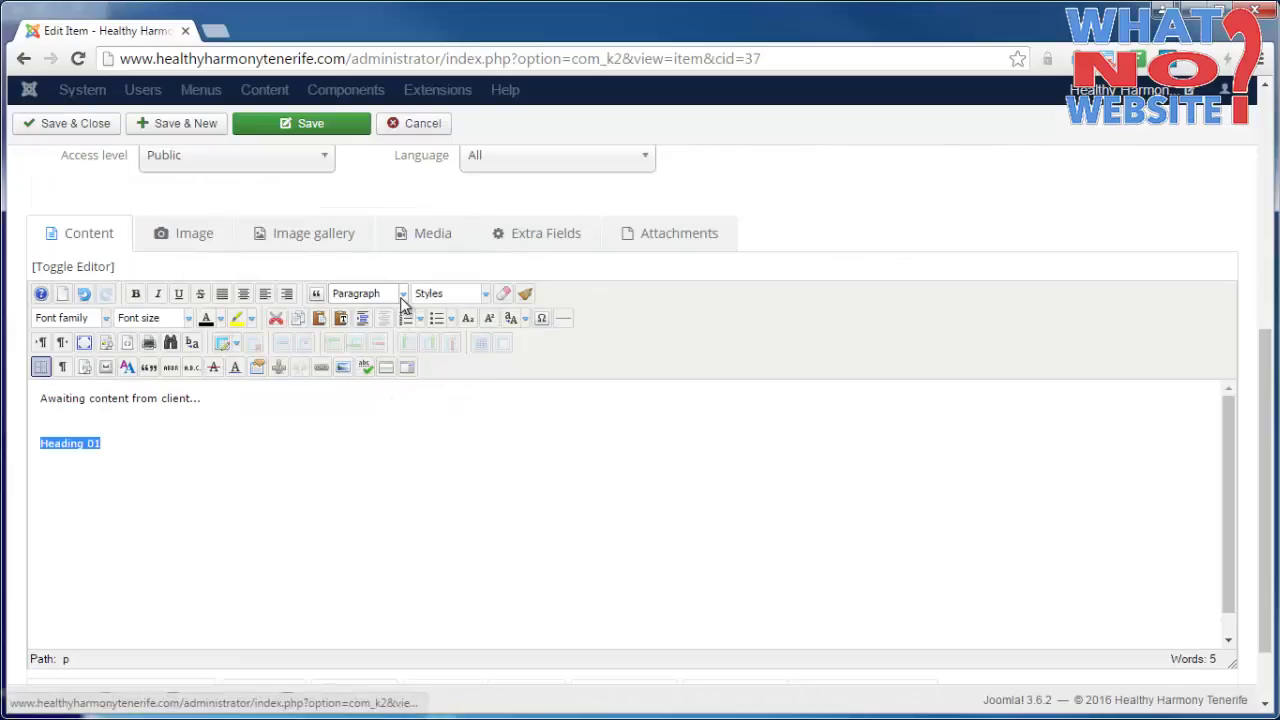
left_click(510, 178)
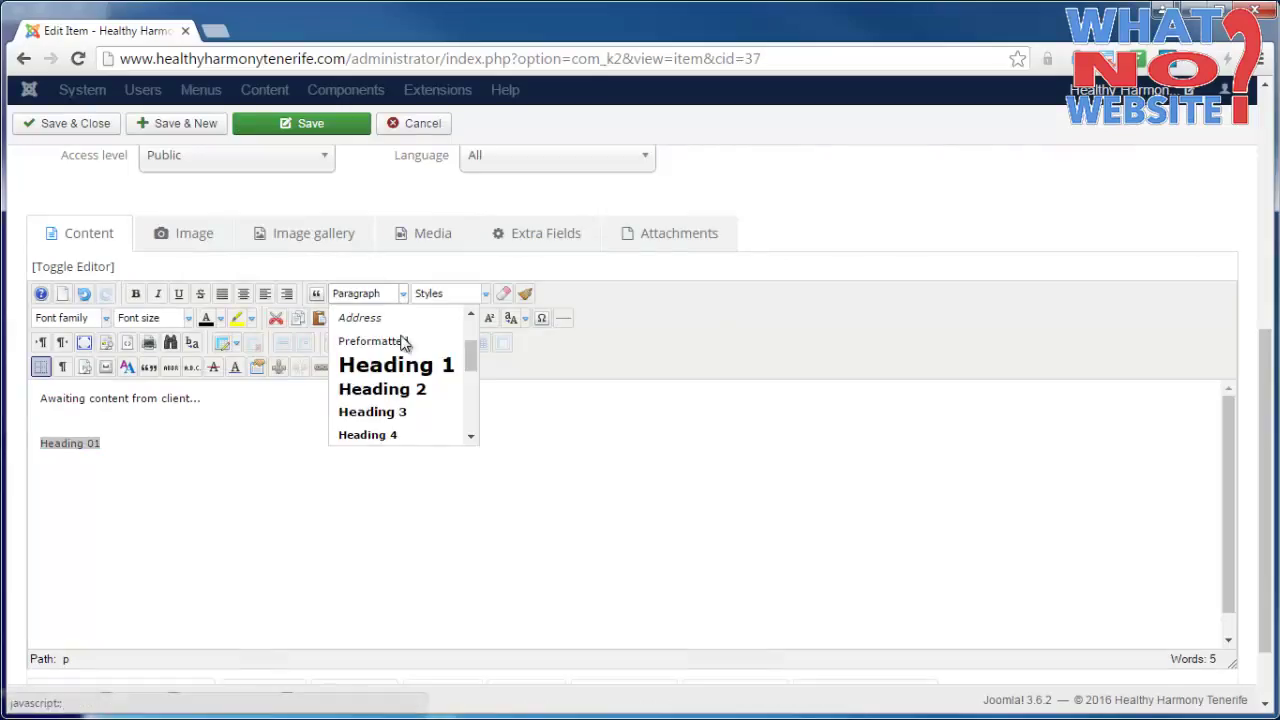
left_click(403, 395)
left_click(126, 506)
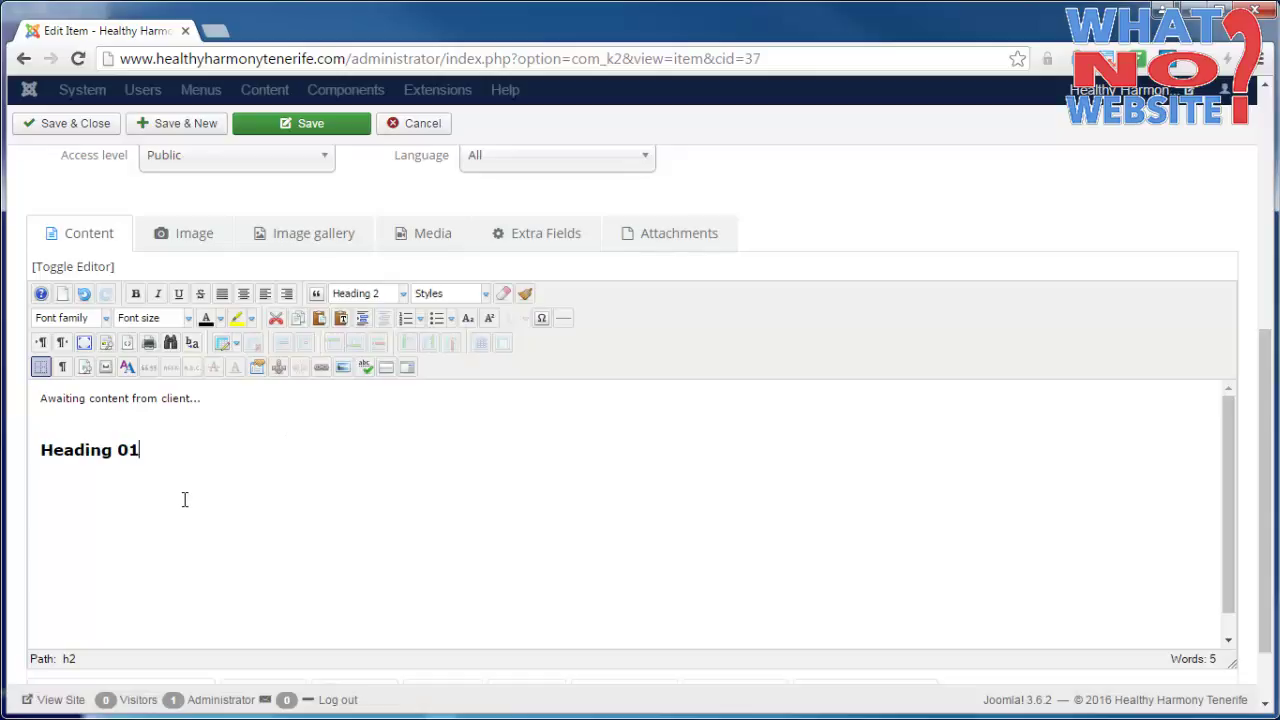
- Add a paragraph reading "Some more content here perhaps..." below the "Heading 01" heading
key("Return")
type("Some more c")
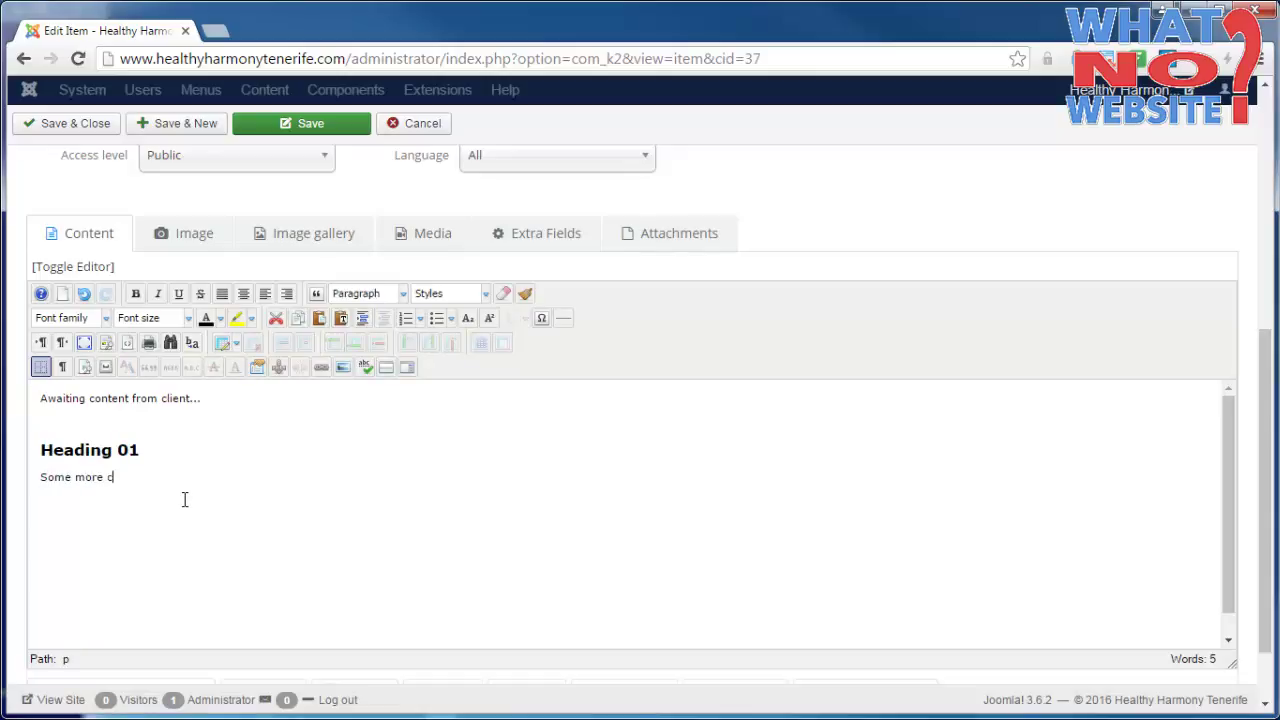
type("ontent here perhaps...")
- Examine the nbsp, h2 and p tags in the content's HTML source, and return to the visual editor
left_click(99, 272)
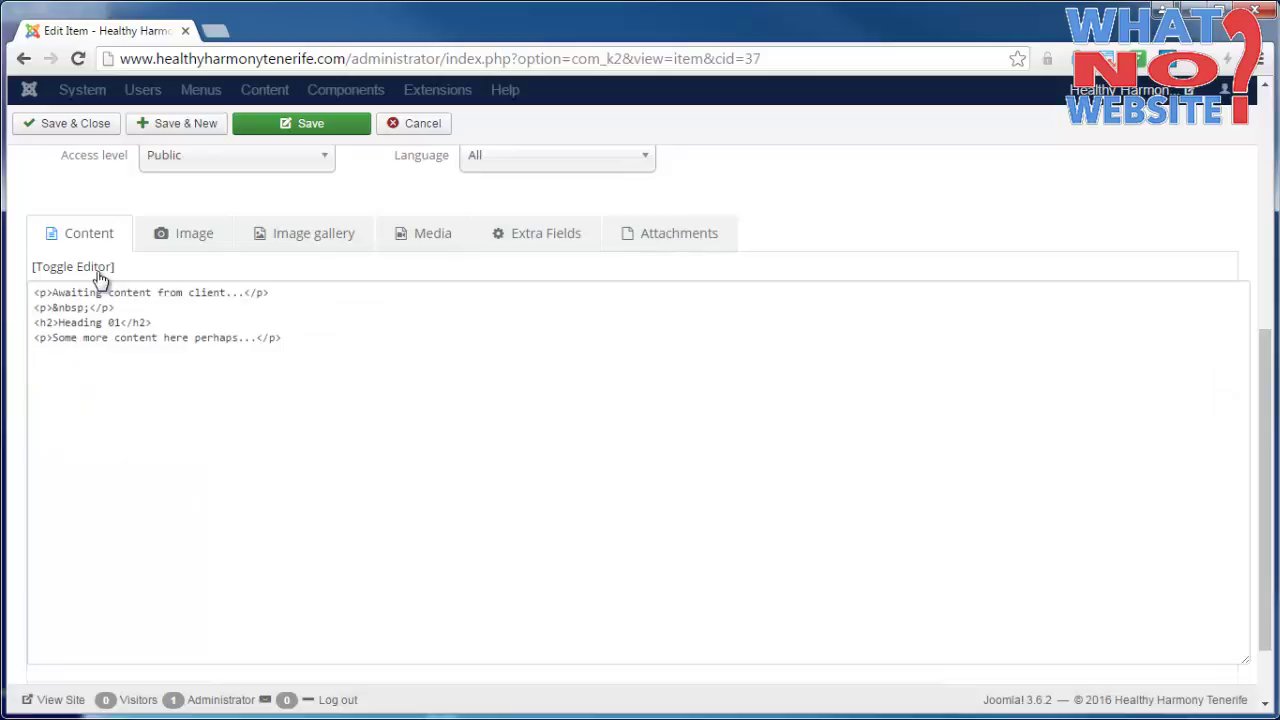
left_click_drag(270, 309, 29, 309)
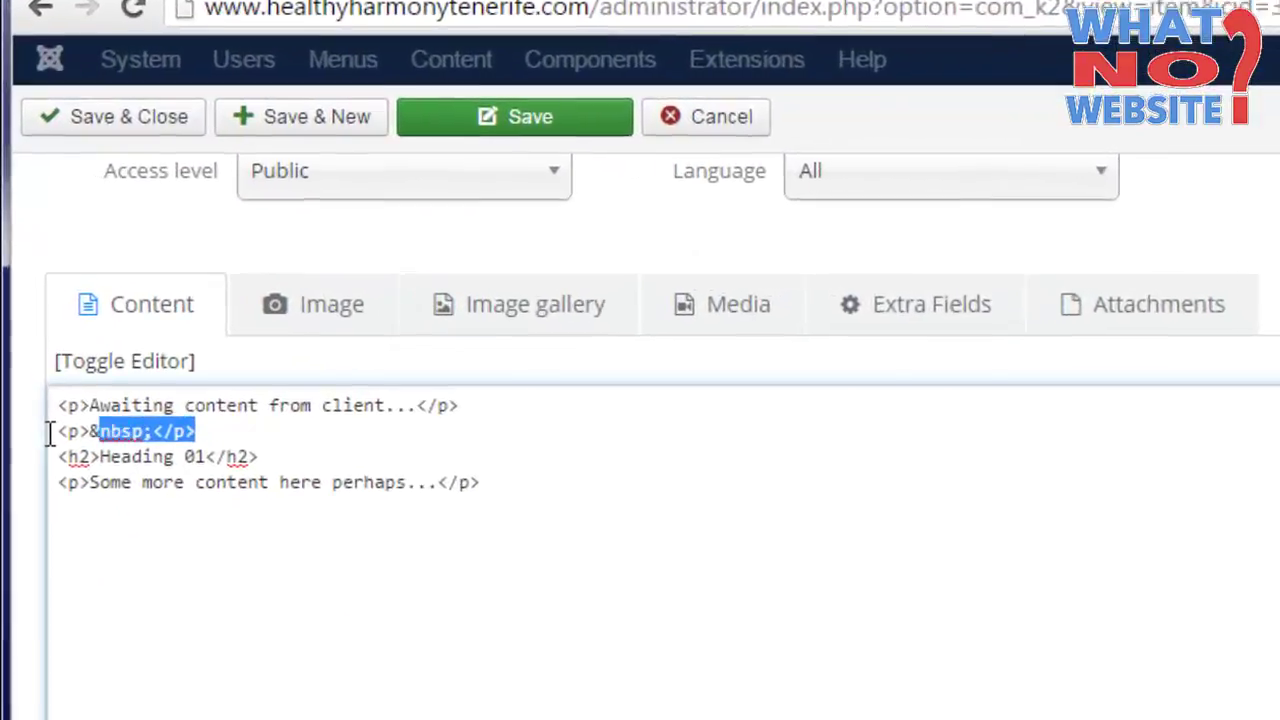
left_click_drag(50, 433, 48, 433)
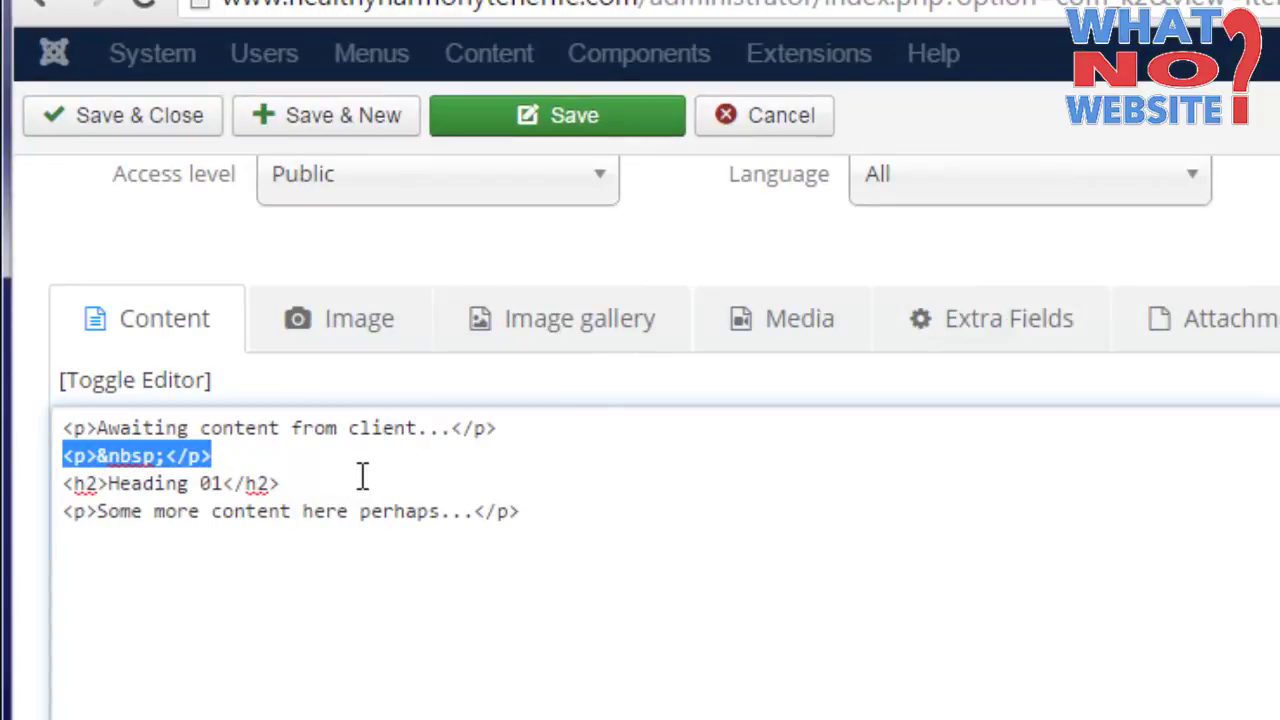
left_click_drag(280, 483, 222, 485)
left_click_drag(115, 490, 96, 530)
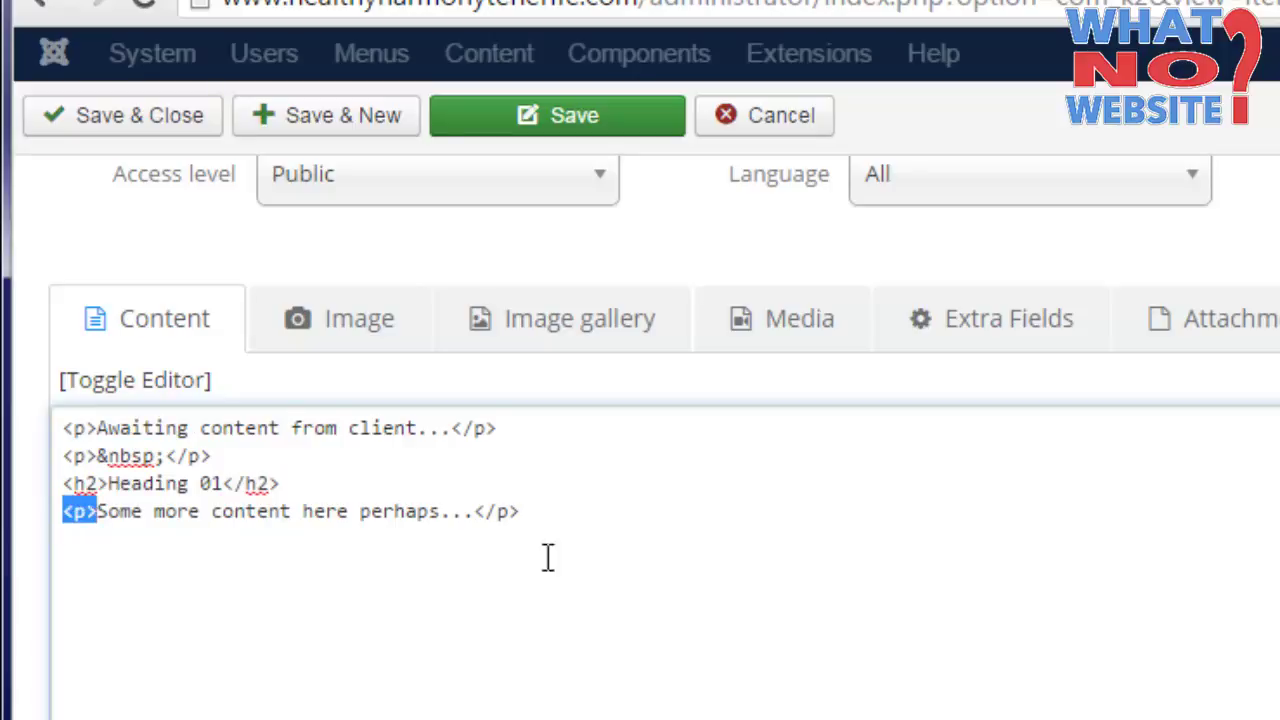
left_click(177, 390)
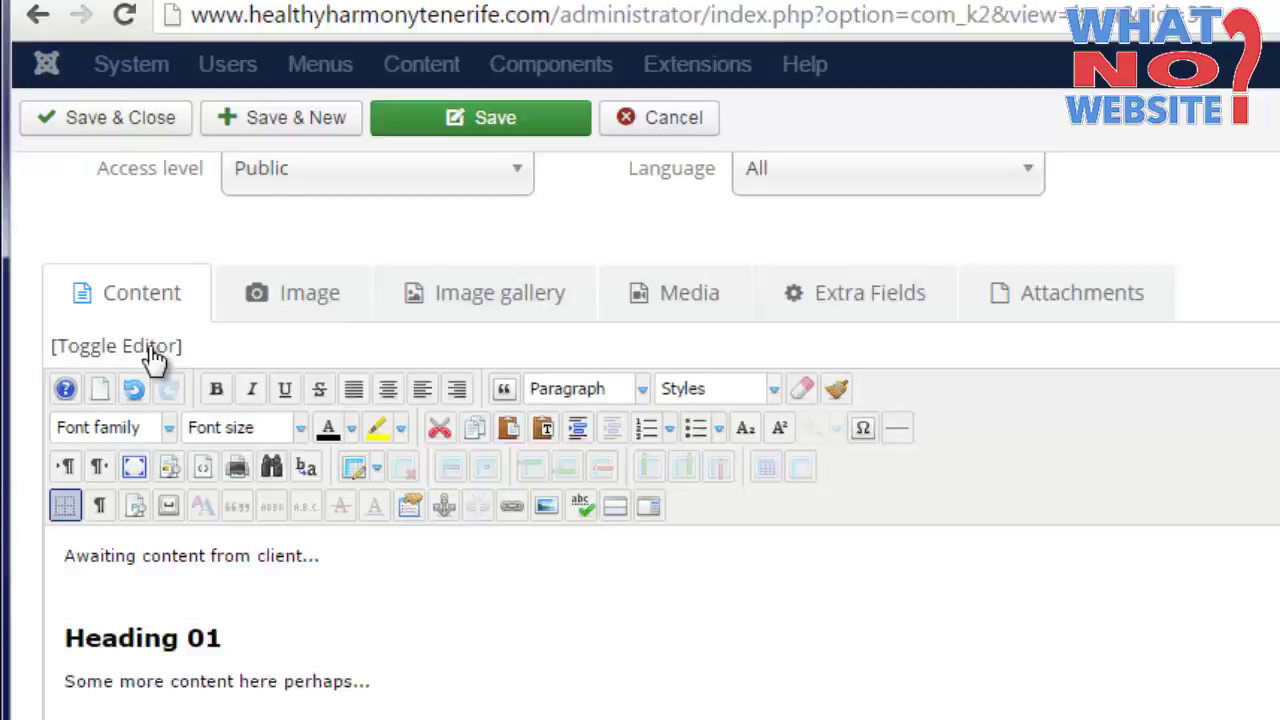
- Review the item's image settings, return to the content, and open the item's publishing and metadata settings
scroll(343, 458, "up", 5)
scroll(343, 458, "down", 4)
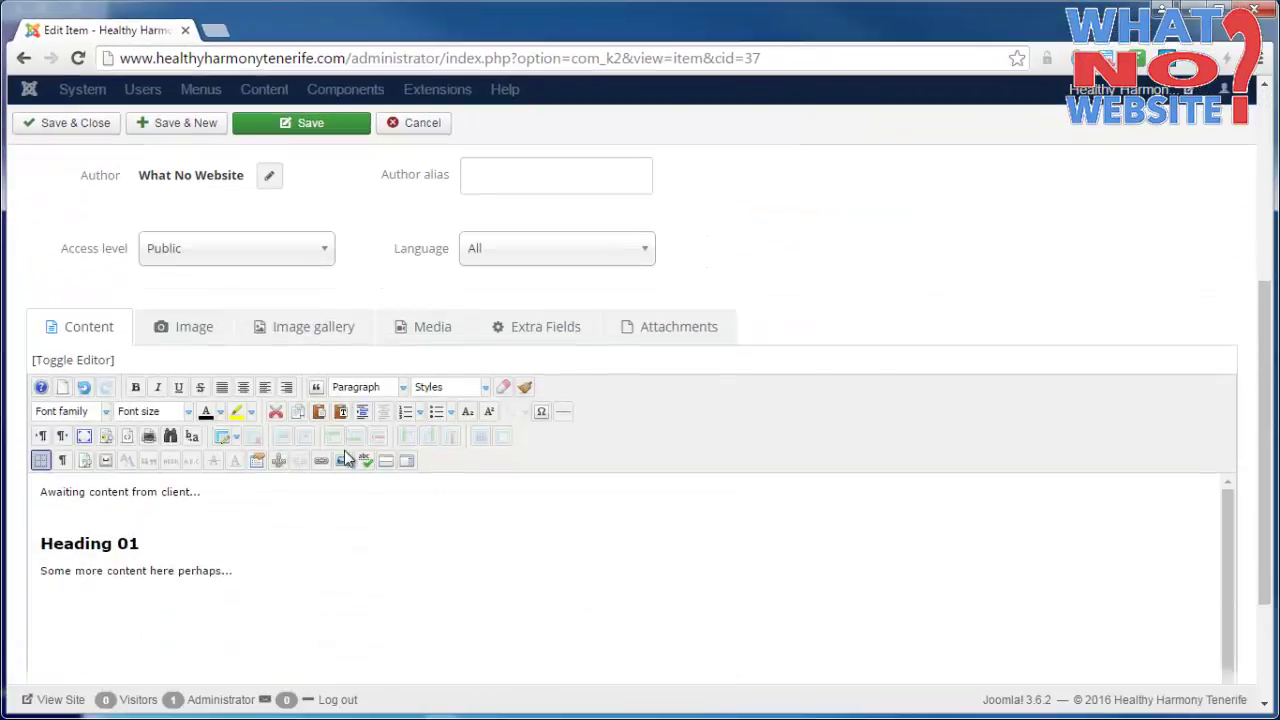
left_click(200, 340)
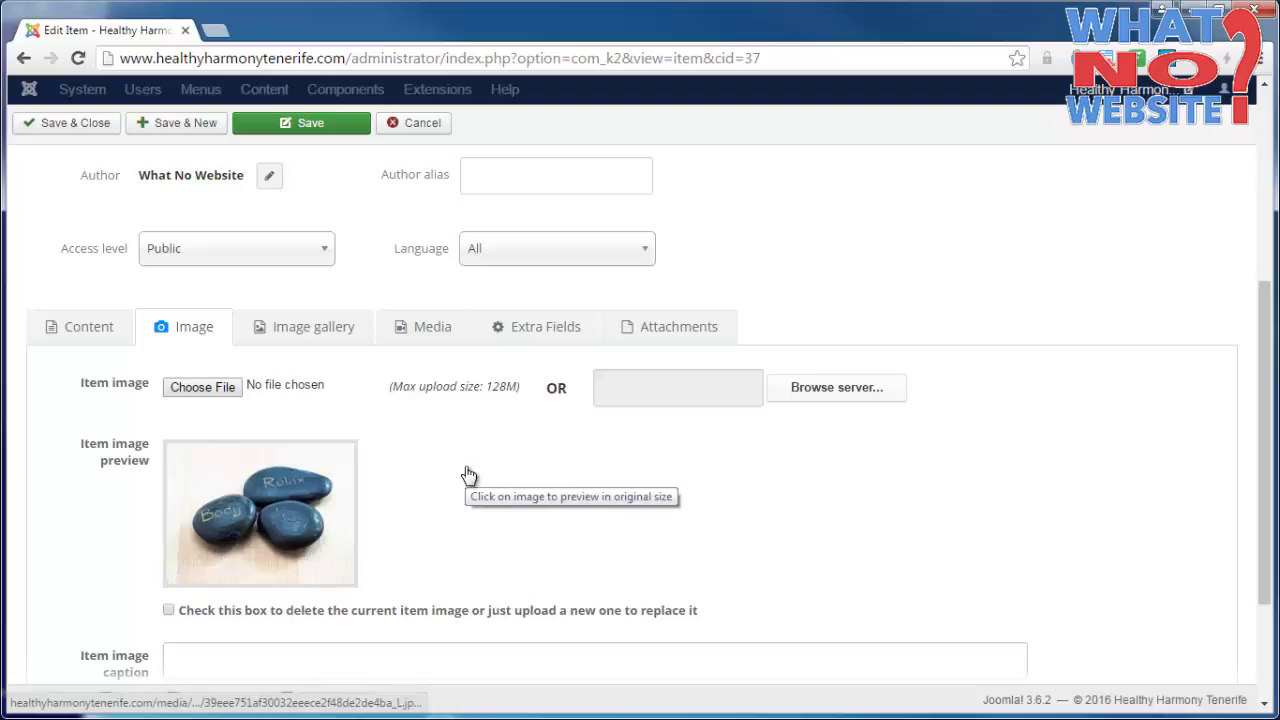
left_click(82, 332)
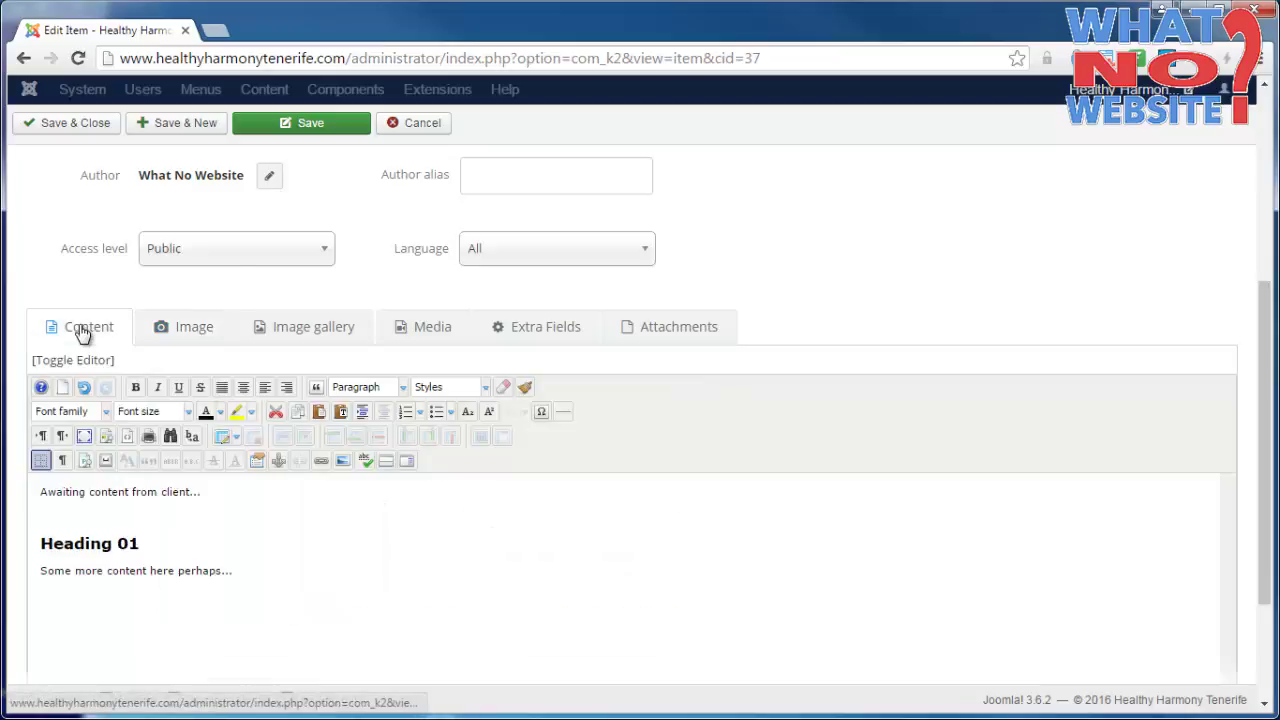
scroll(82, 332, "up", 4)
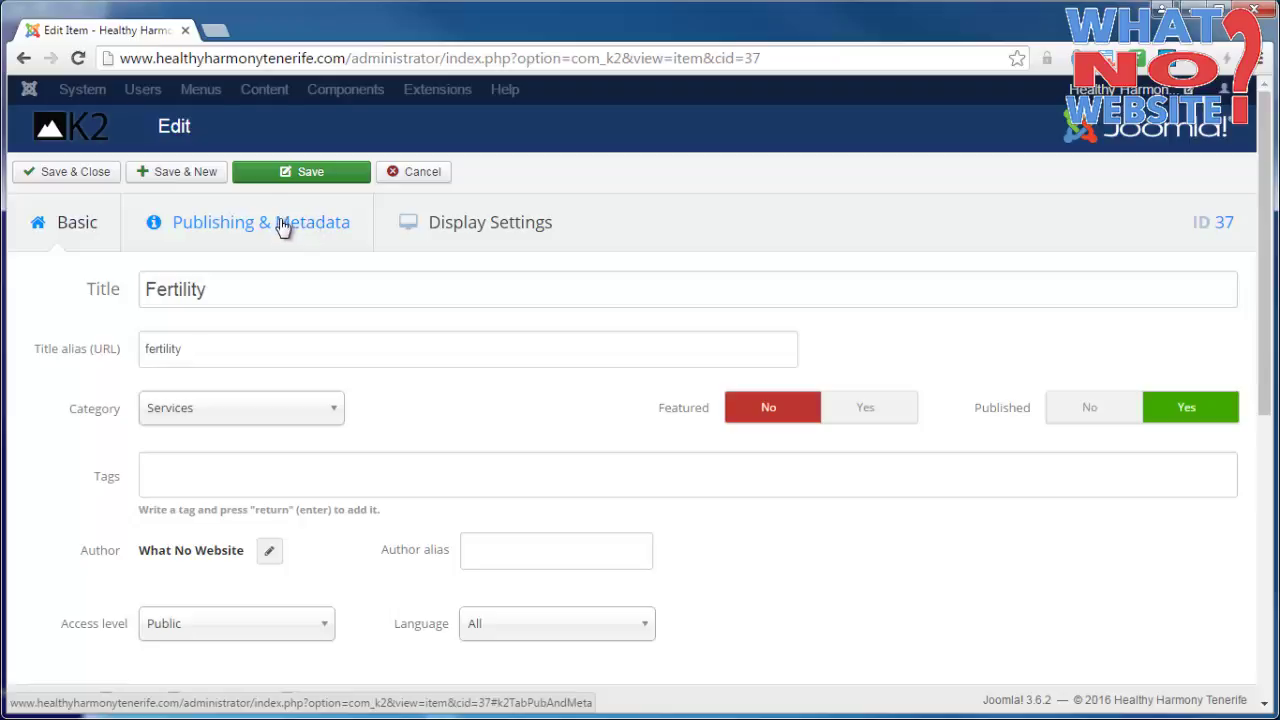
left_click(285, 233)
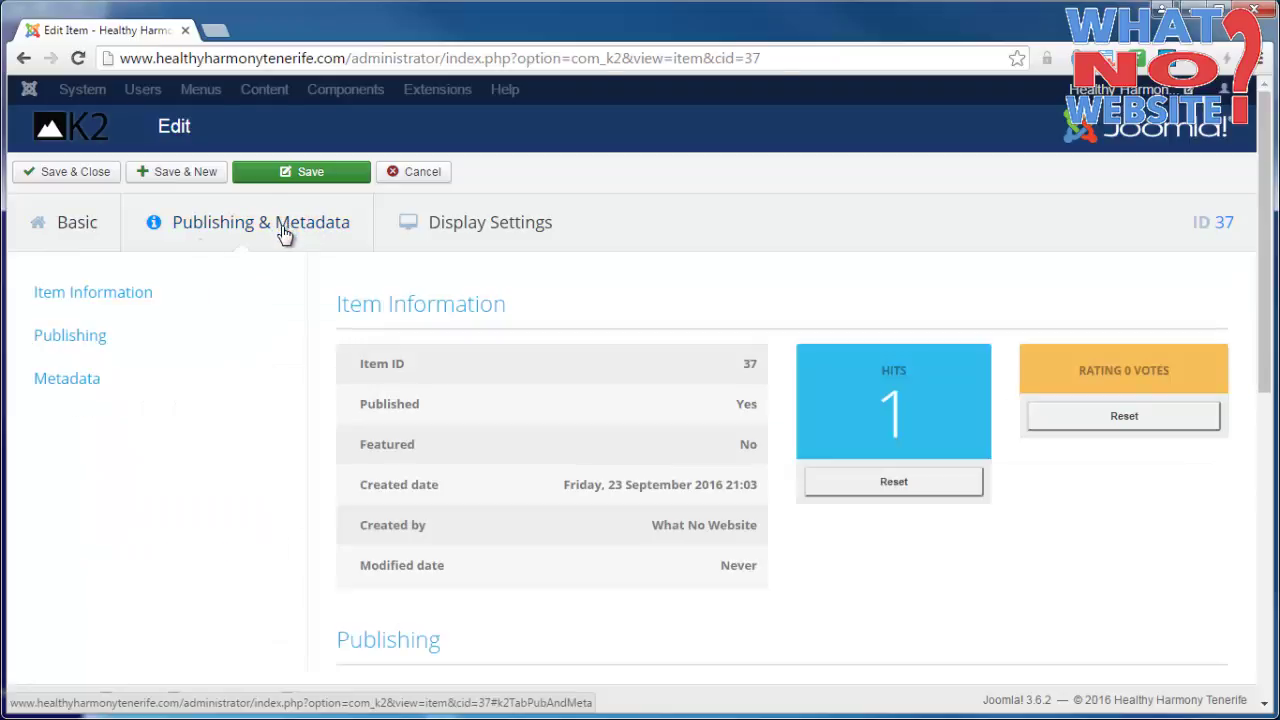
- Examine the Fertility item's metadata description and keywords fields, and highlight its title in the basic settings
left_click(67, 379)
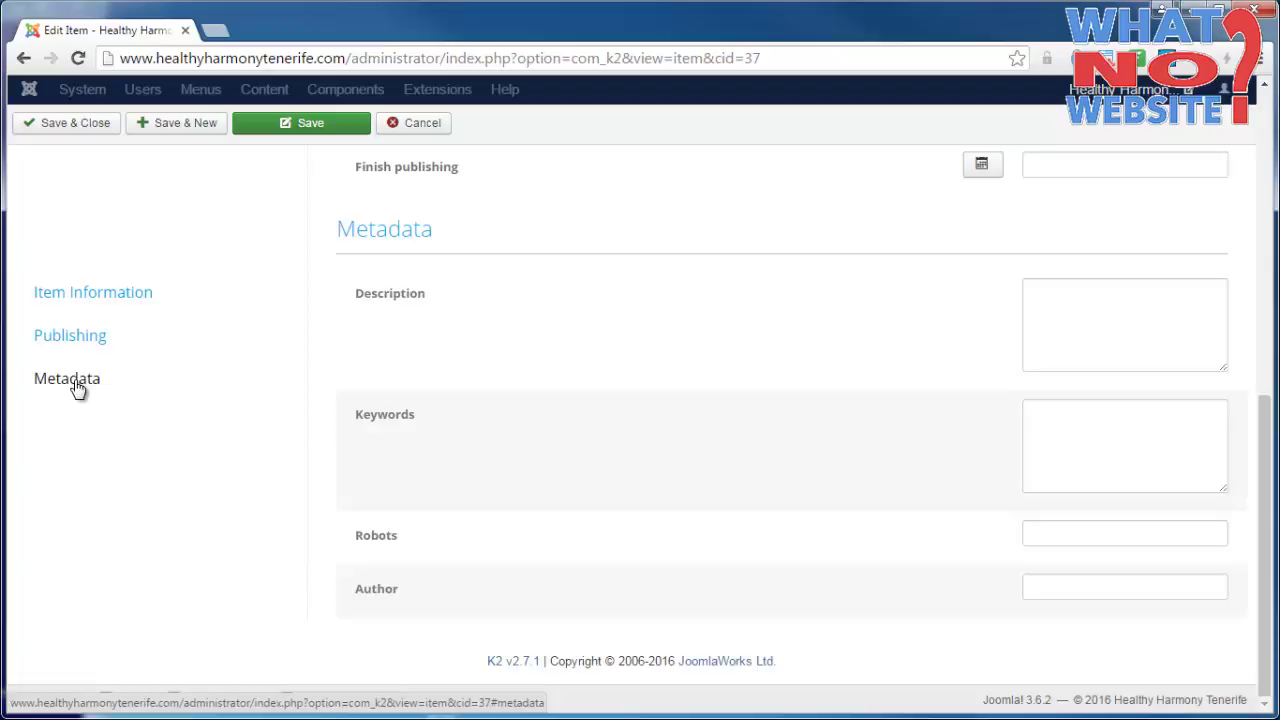
left_click(1116, 329)
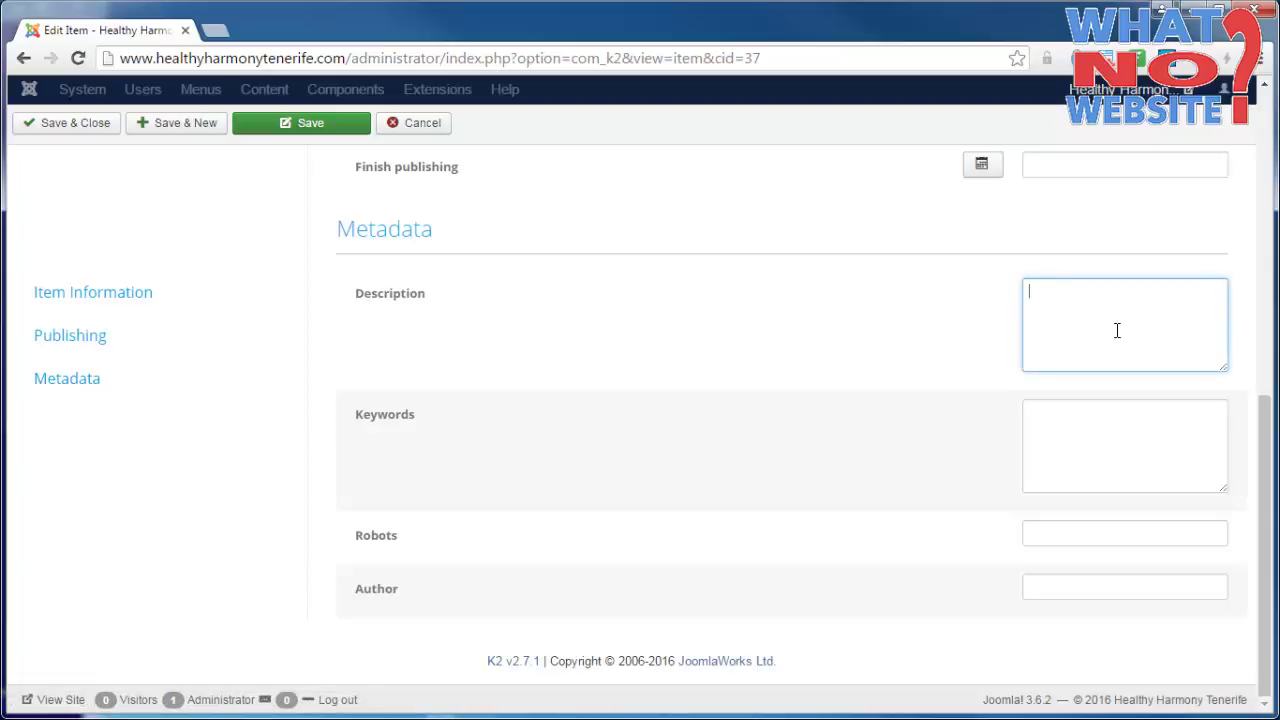
left_click(1080, 435)
scroll(556, 381, "up", 2)
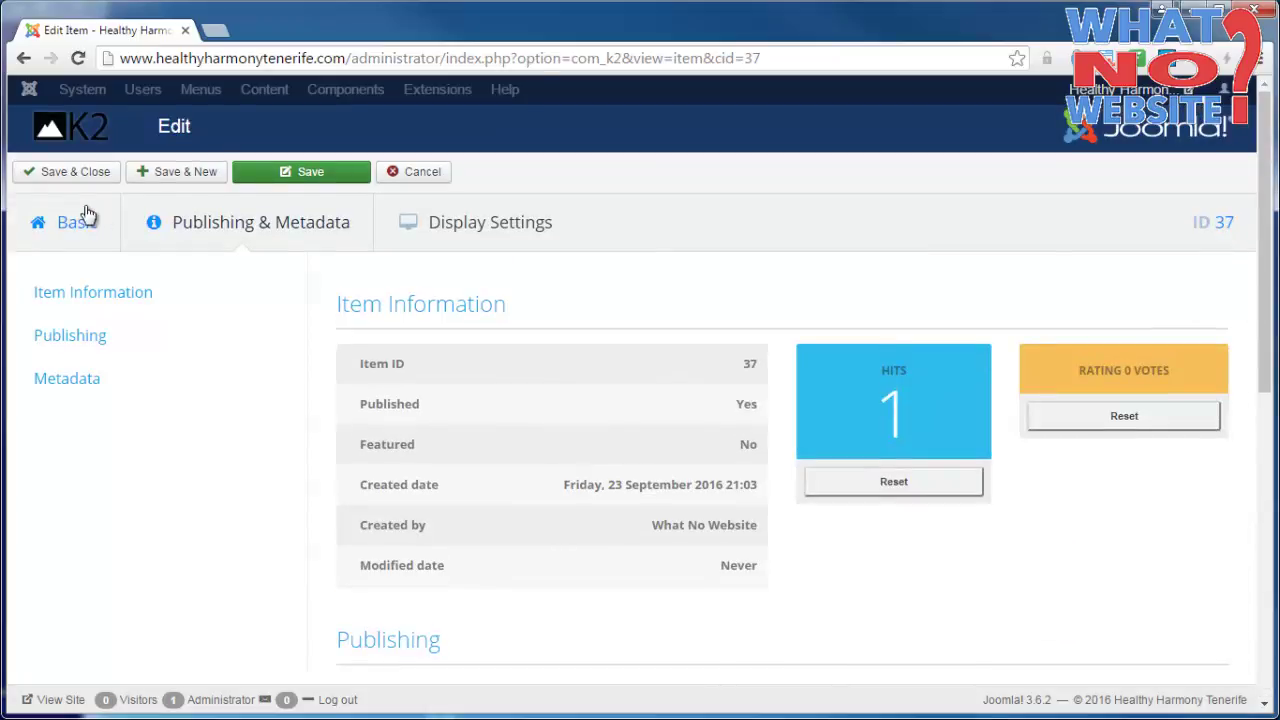
left_click(76, 221)
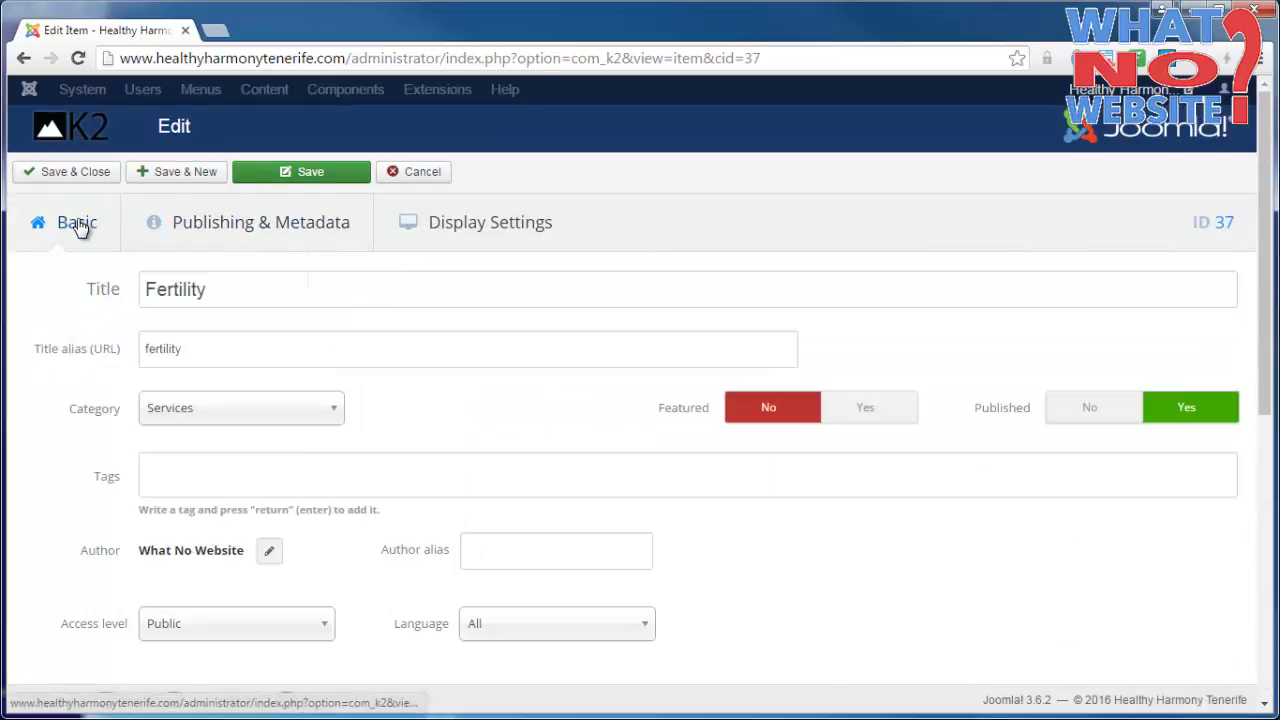
double_click(321, 275)
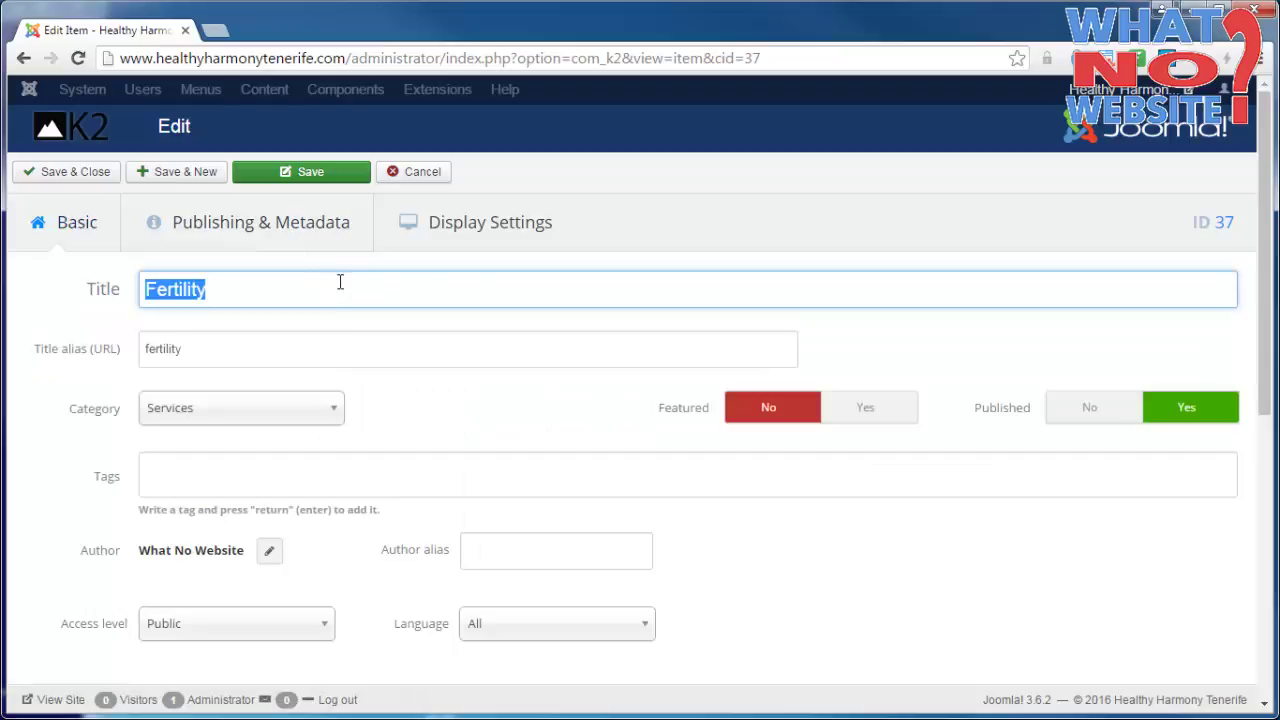
- Review the Fertility item's metadata fields, publishing dates and item information
left_click(314, 232)
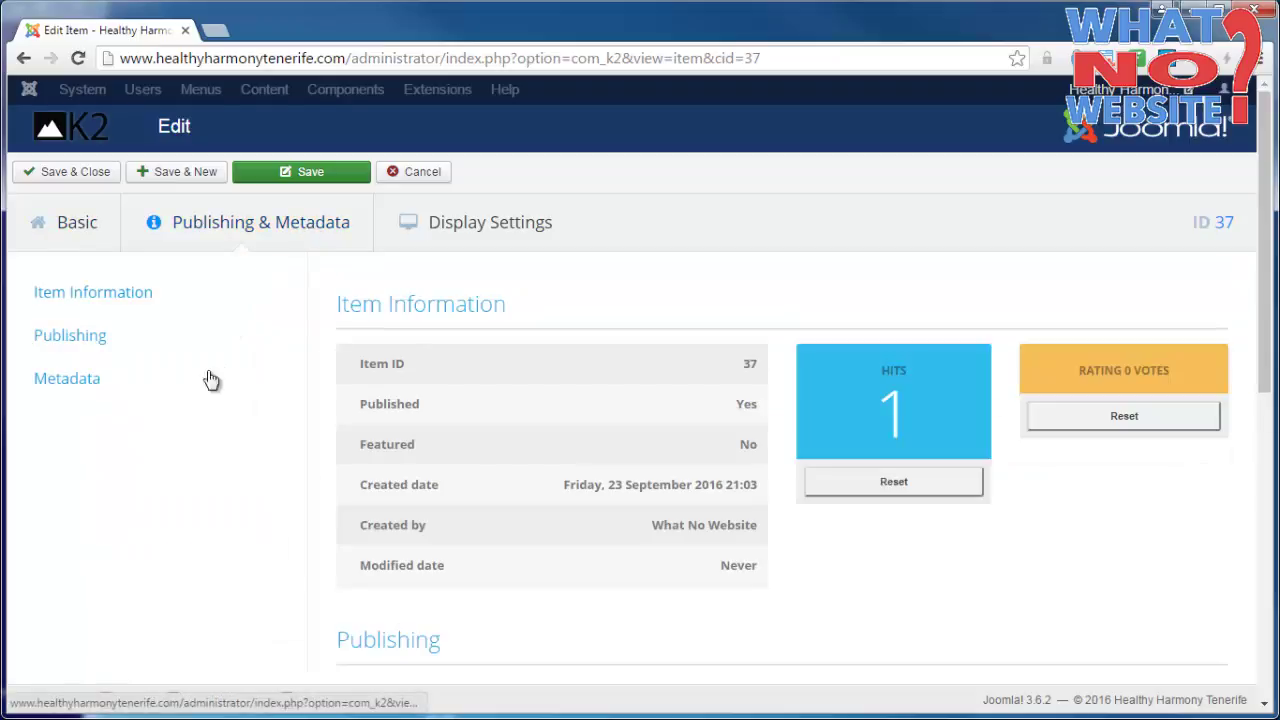
left_click(78, 382)
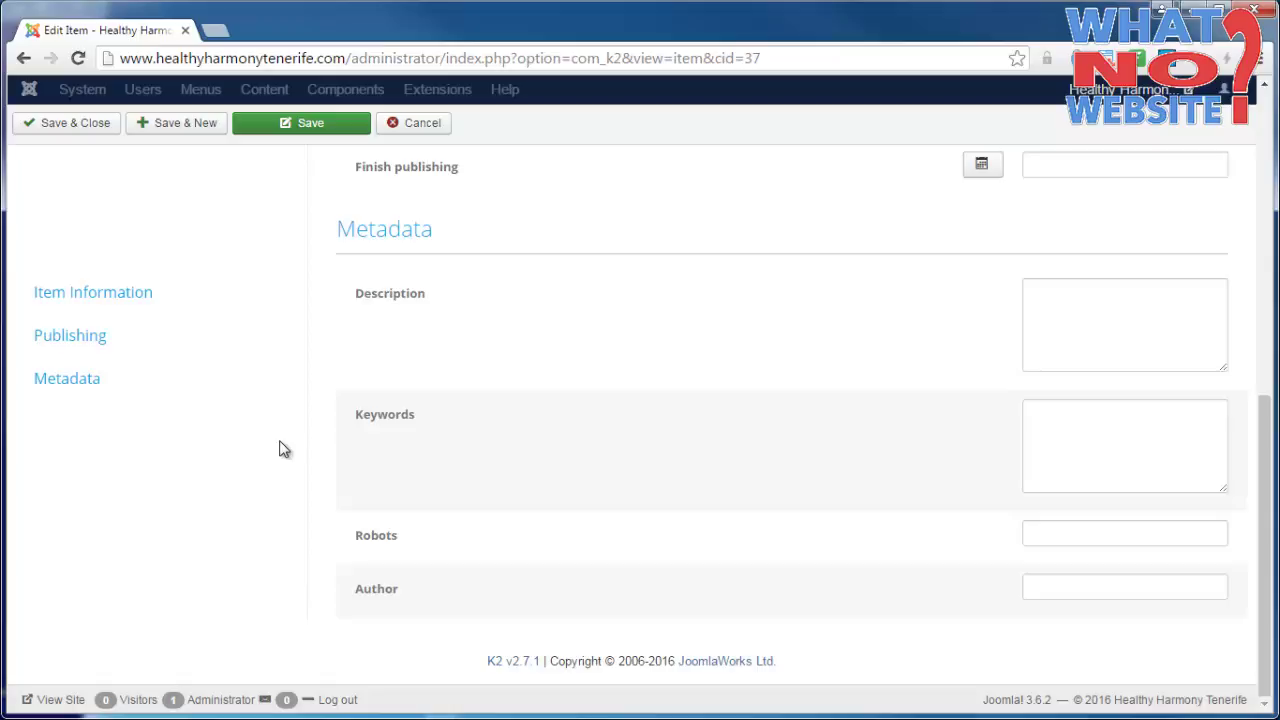
scroll(281, 449, "up", 2)
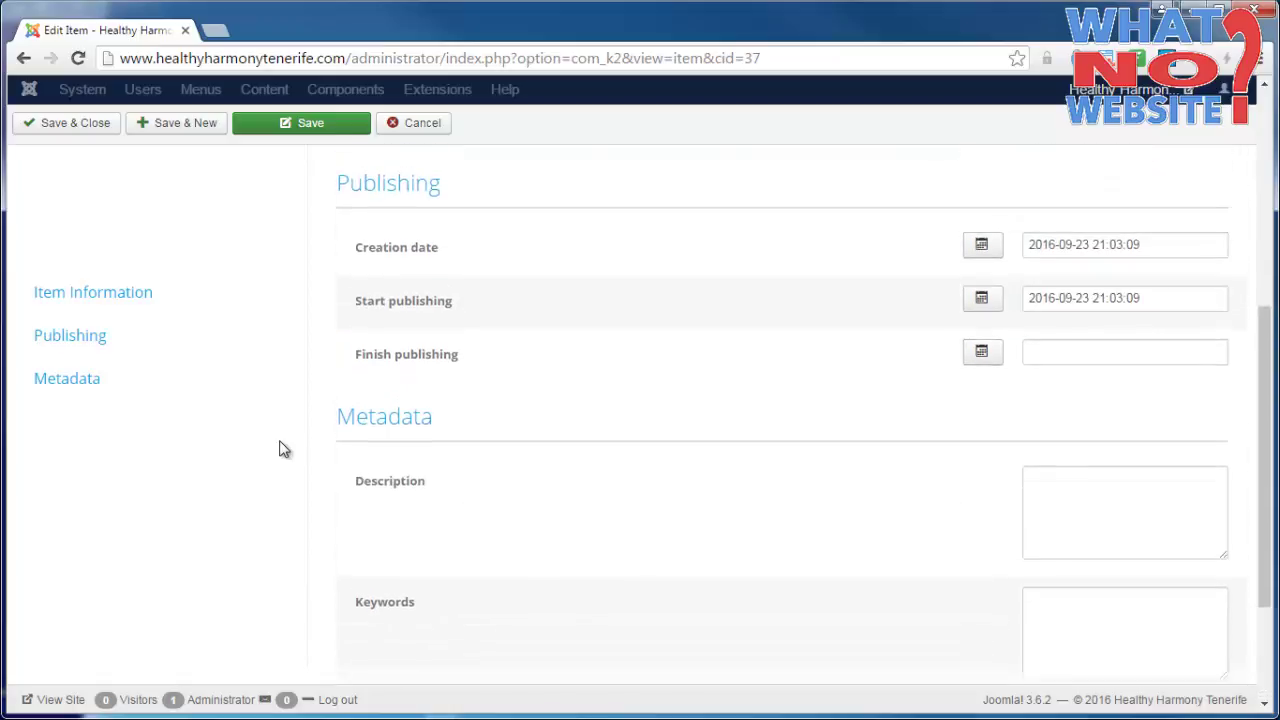
scroll(281, 449, "up", 4)
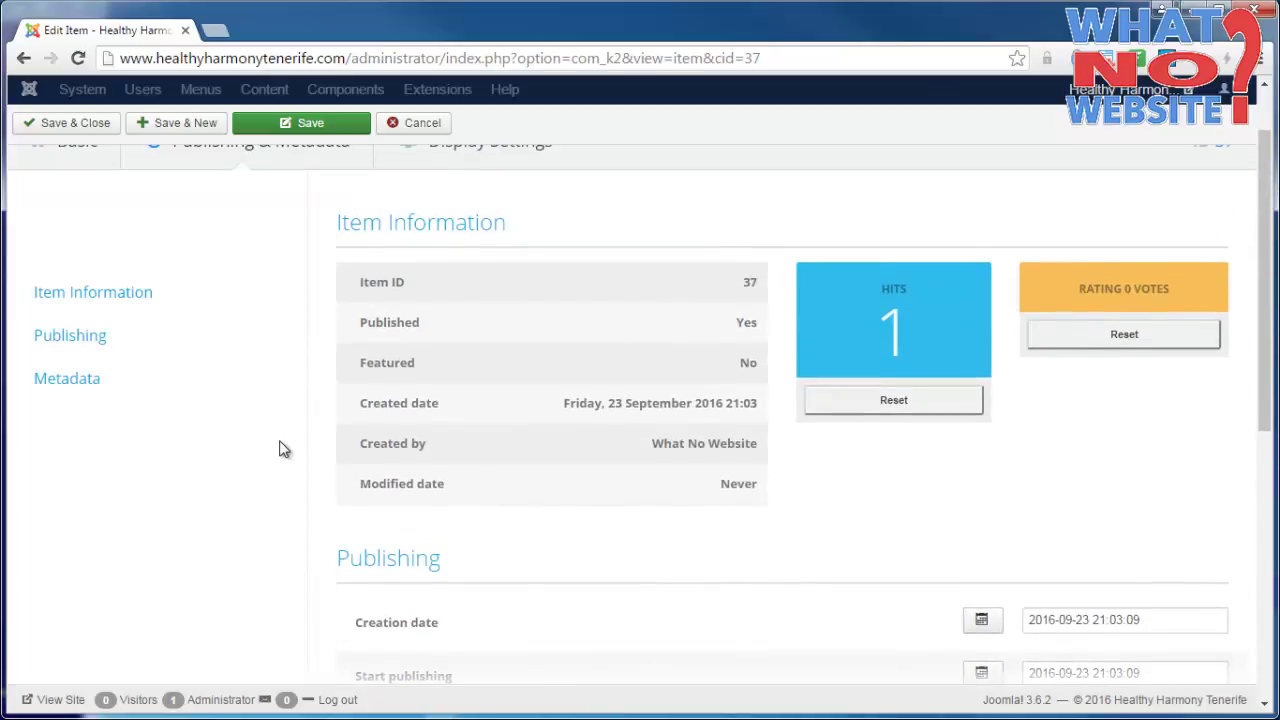
scroll(281, 449, "up", 1)
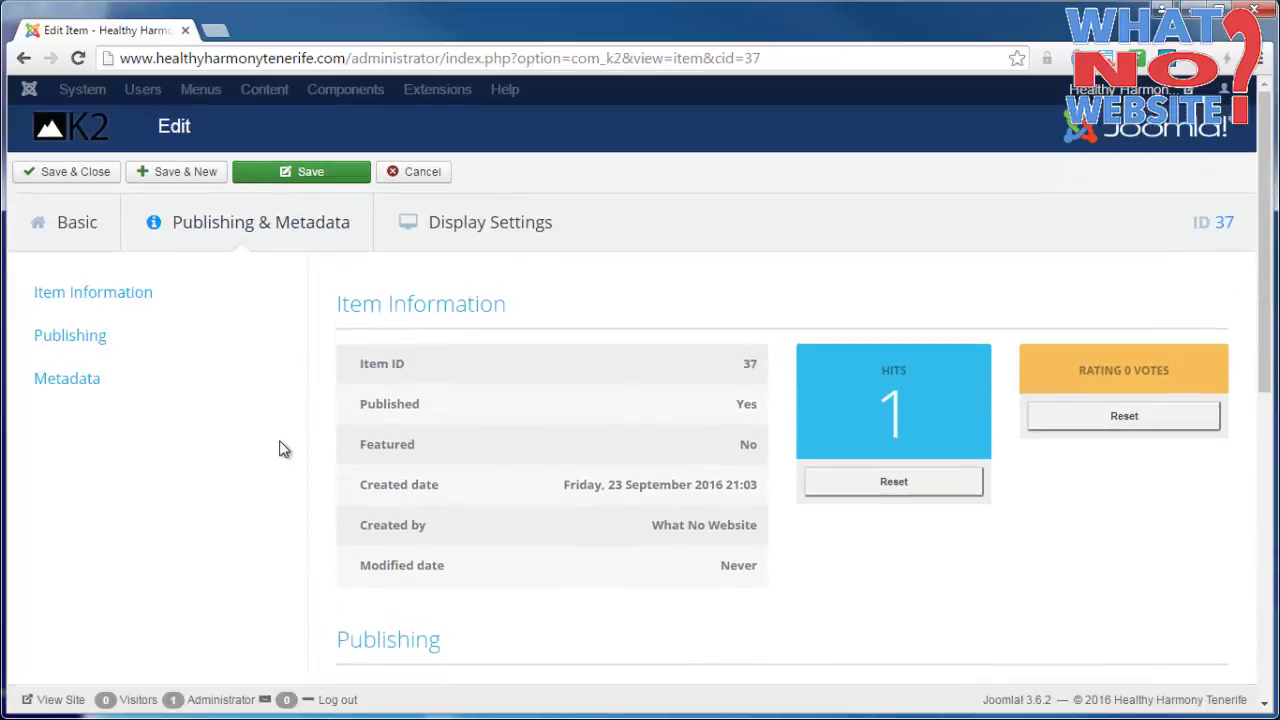
- Highlight all of the Fertility item's content text for review, and close the item without saving
left_click(88, 231)
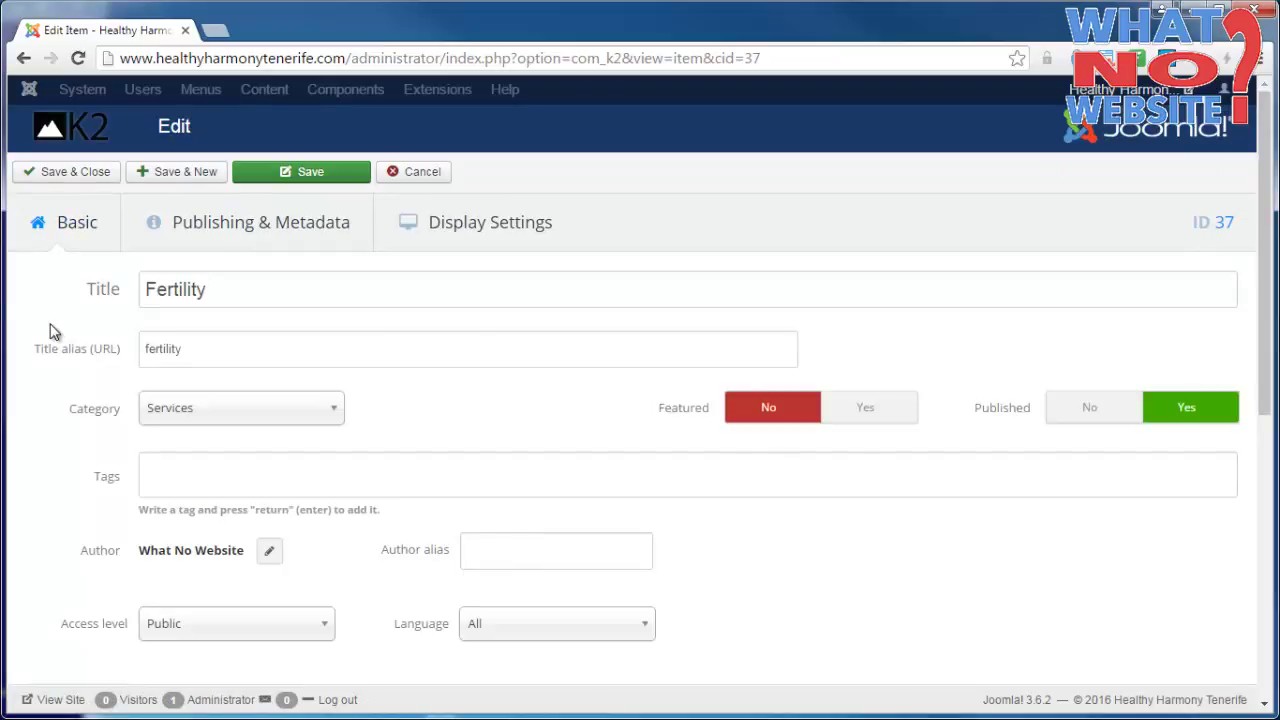
scroll(63, 348, "down", 4)
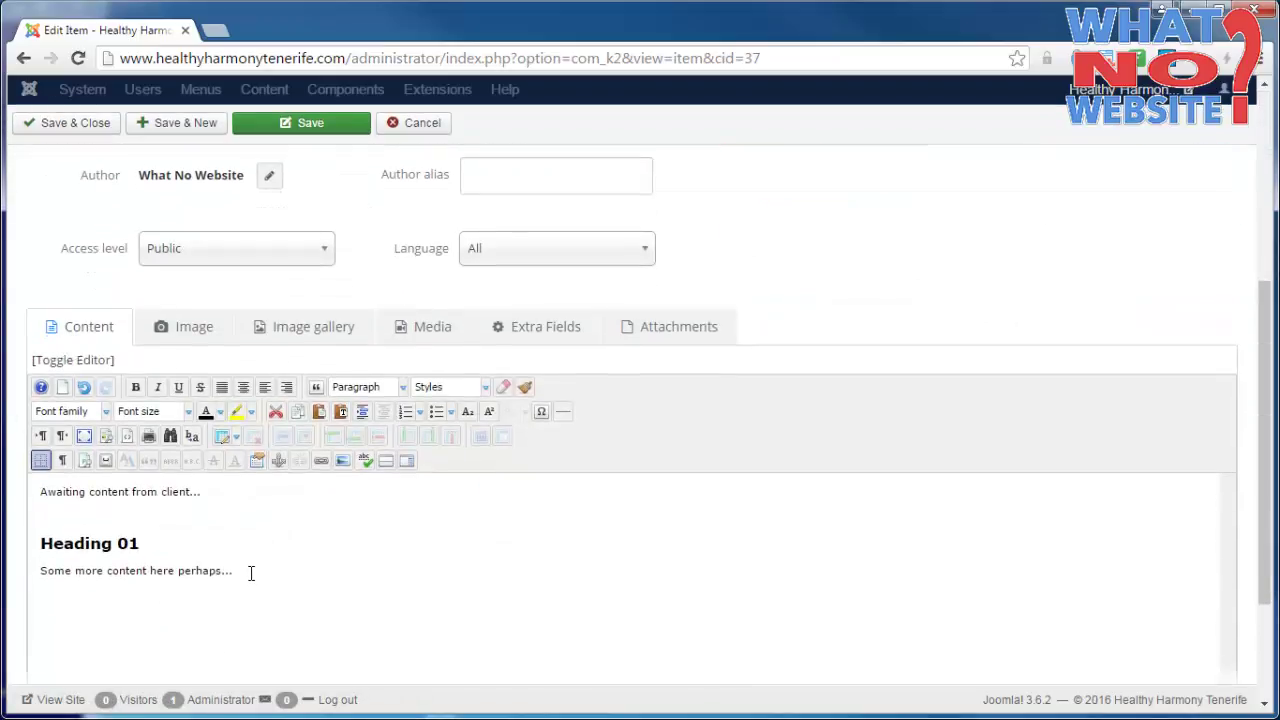
left_click_drag(251, 572, 40, 490)
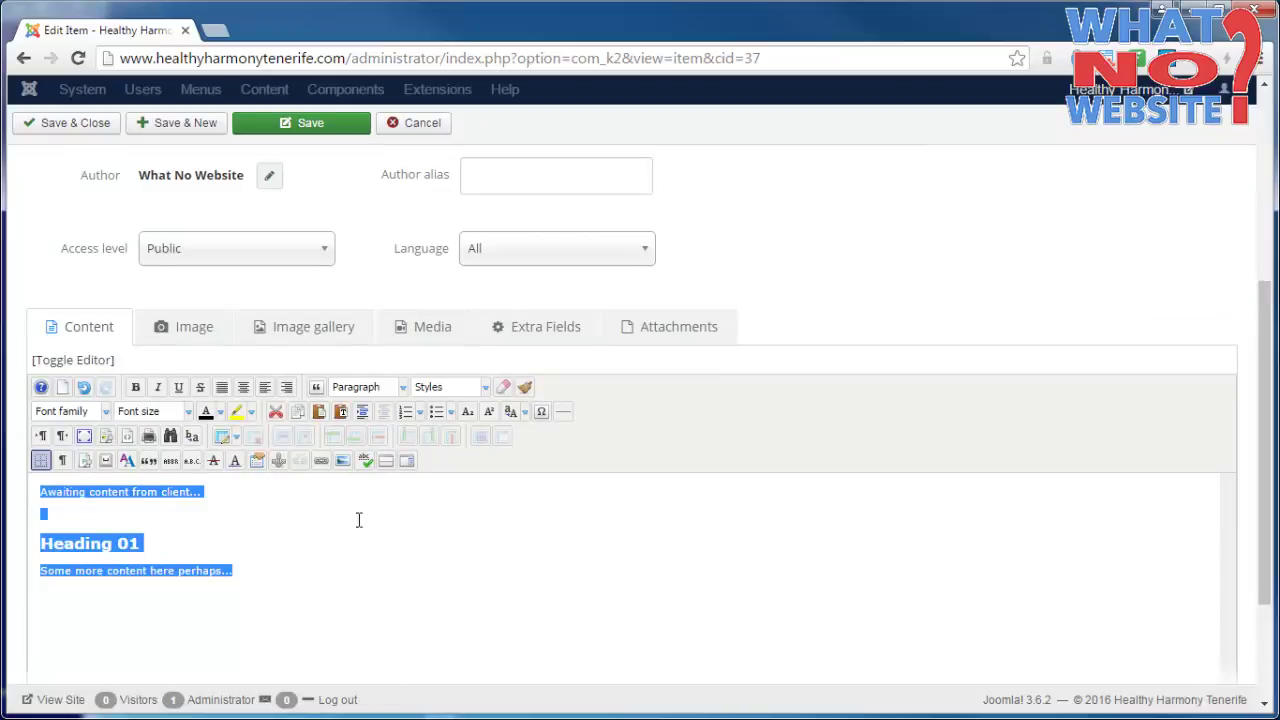
scroll(297, 411, "up", 4)
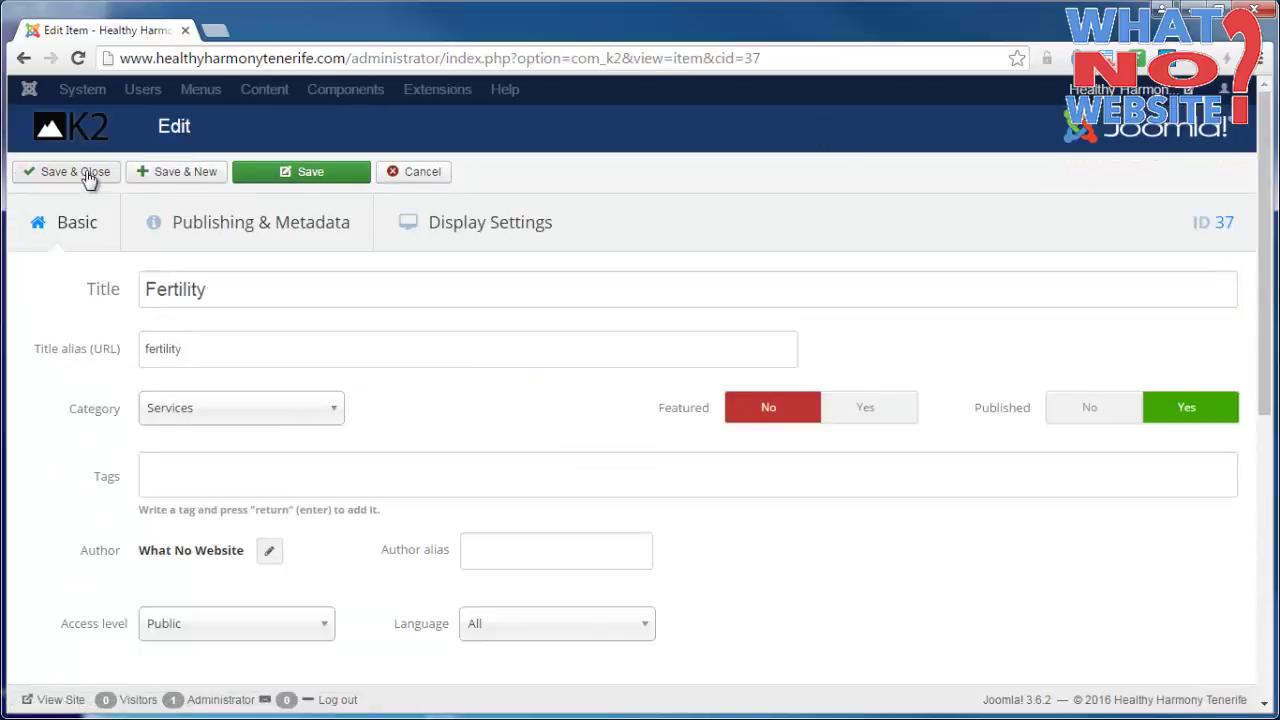
left_click(406, 176)
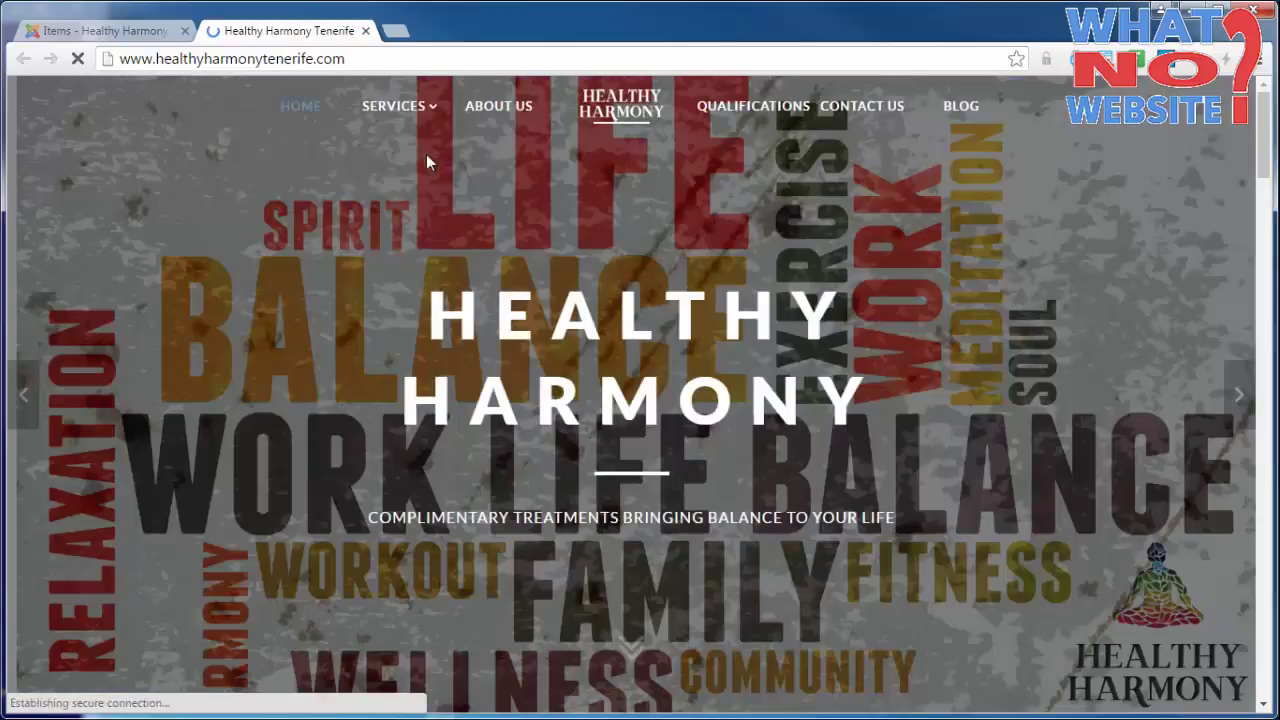
- Open the Reiki service page on the live site and highlight part of its introductory text
mouse_move(398, 106)
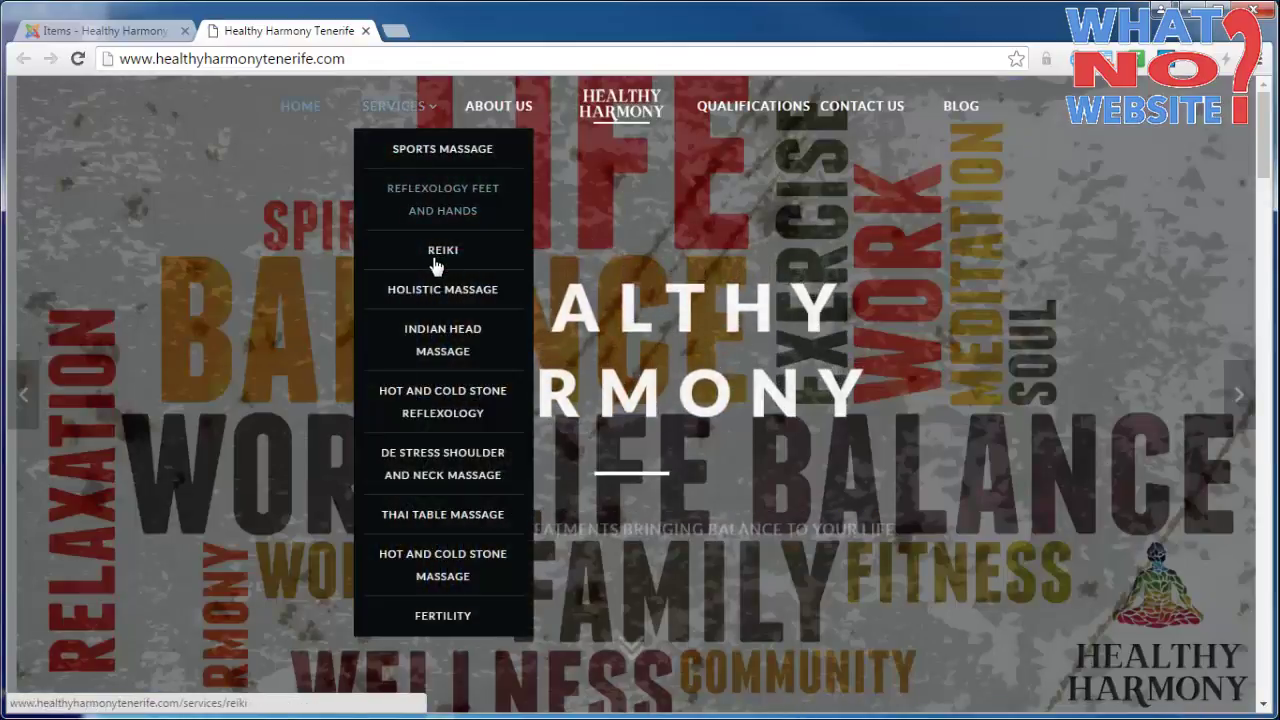
left_click(441, 251)
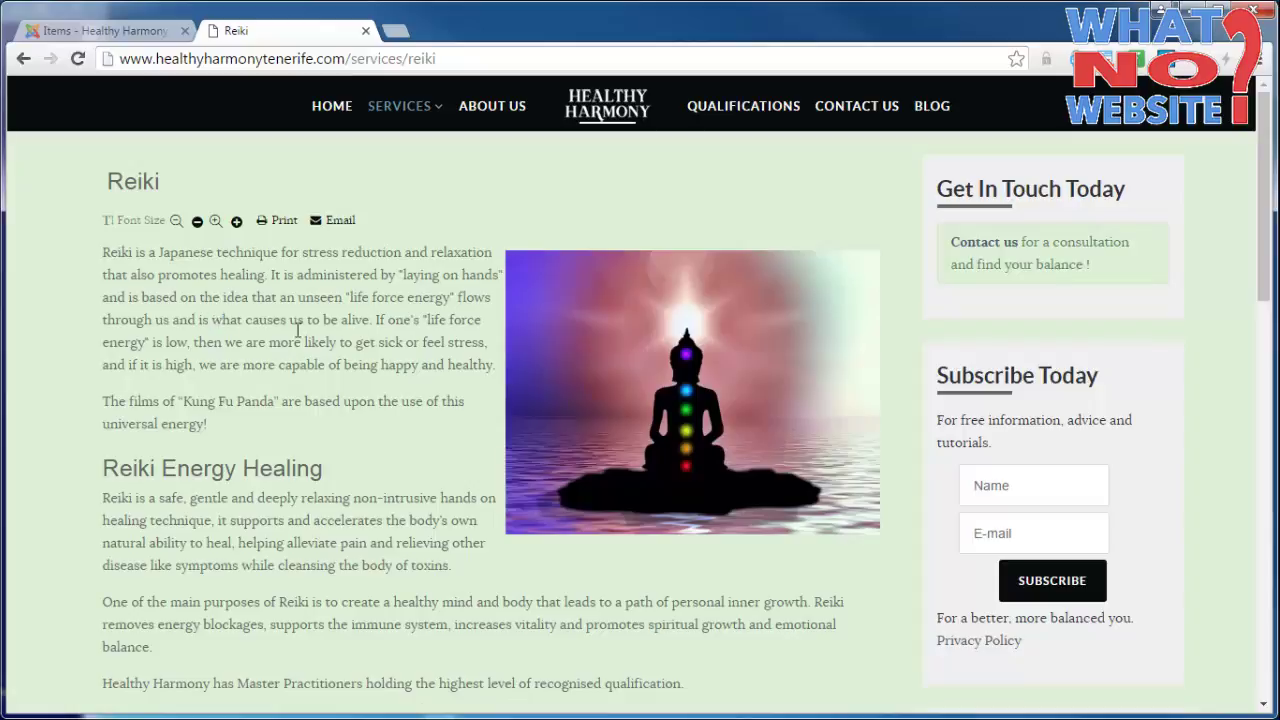
left_click_drag(212, 320, 320, 403)
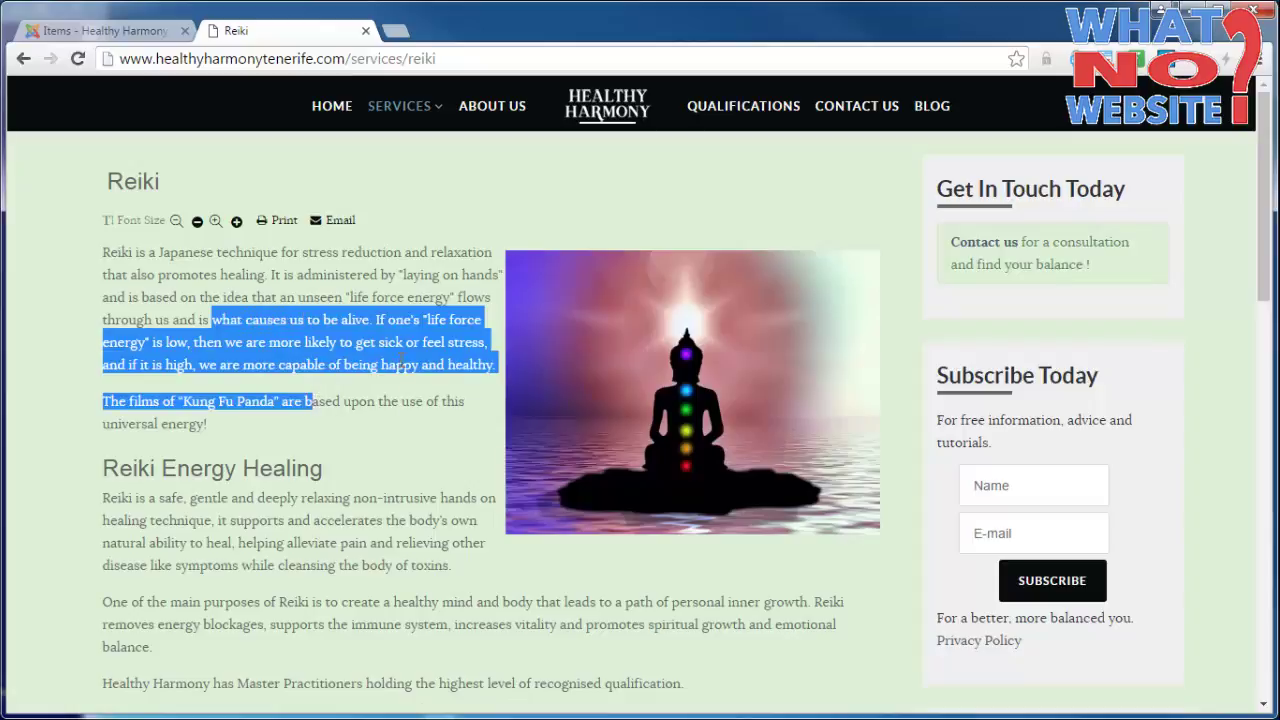
- Start a new item from the K2 items list and examine its title, category, content and image fields
left_click(127, 28)
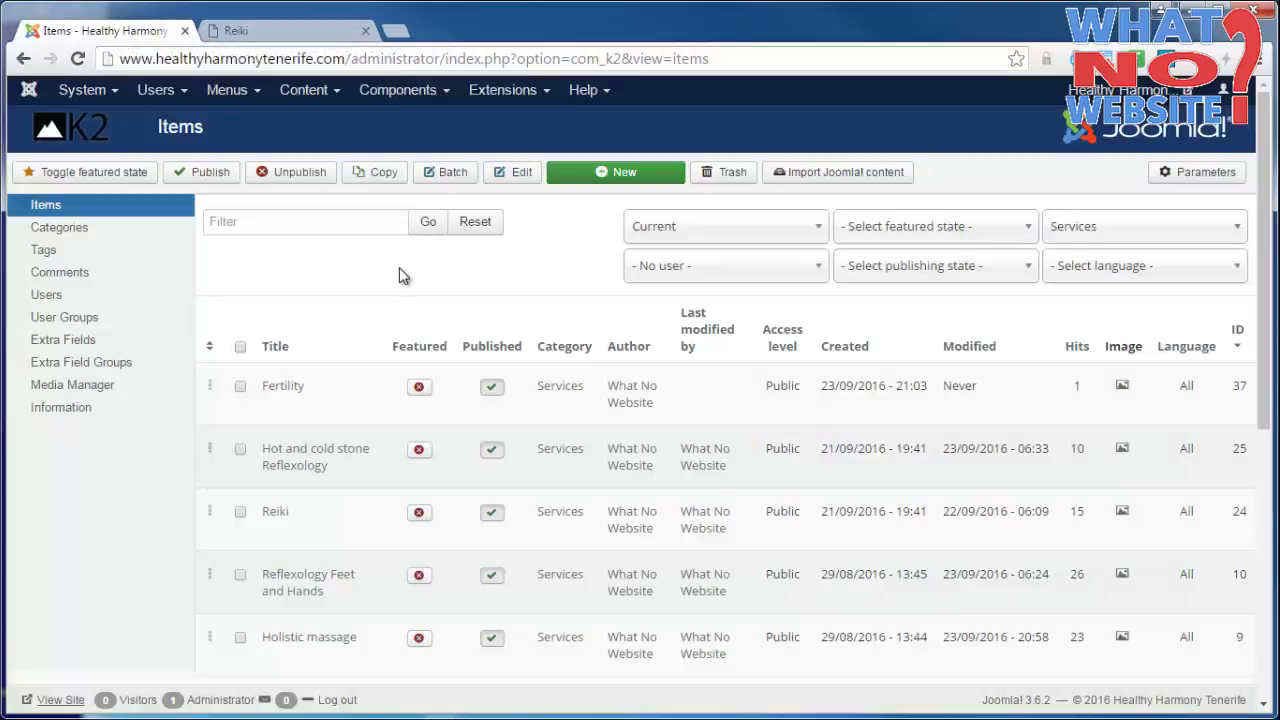
left_click(638, 176)
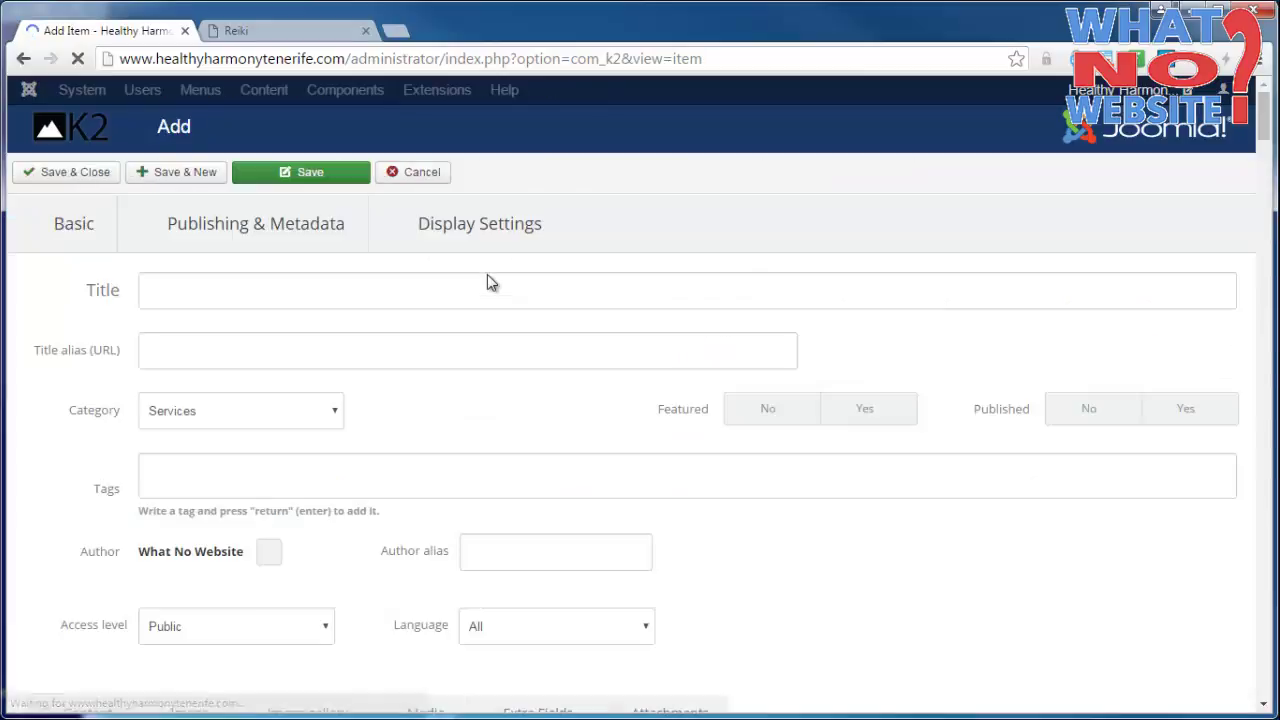
left_click(414, 286)
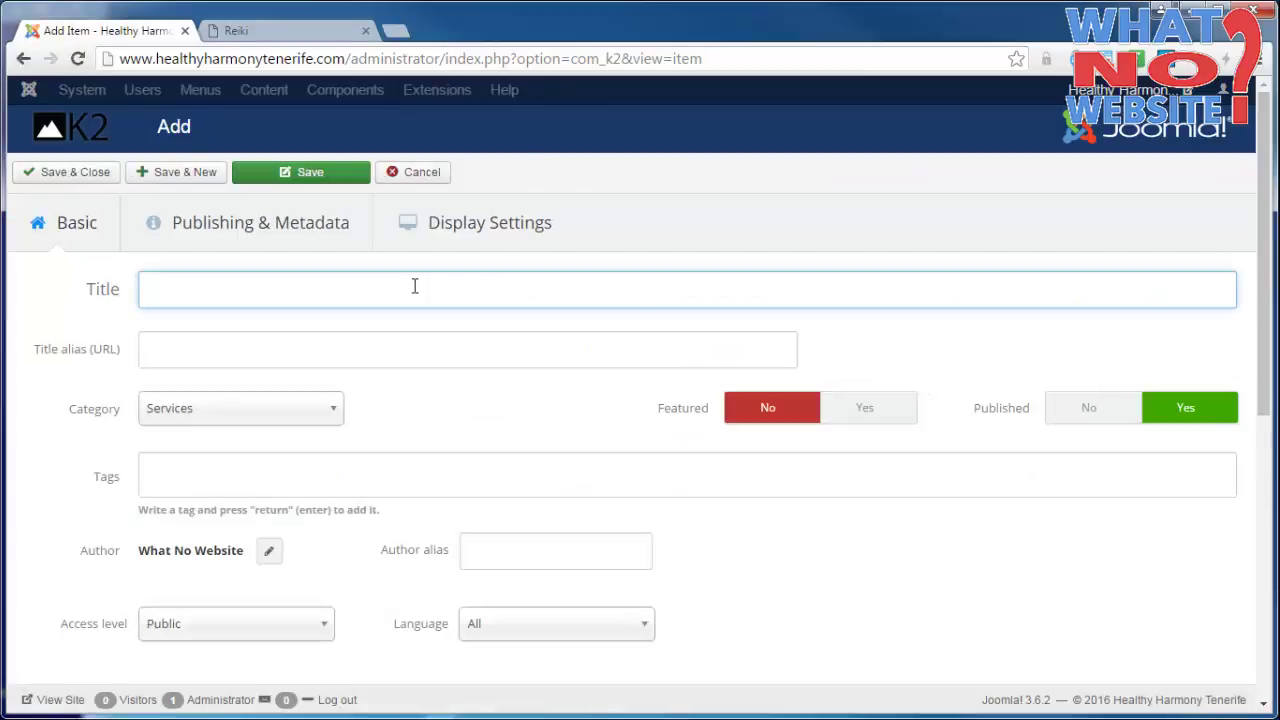
left_click(288, 420)
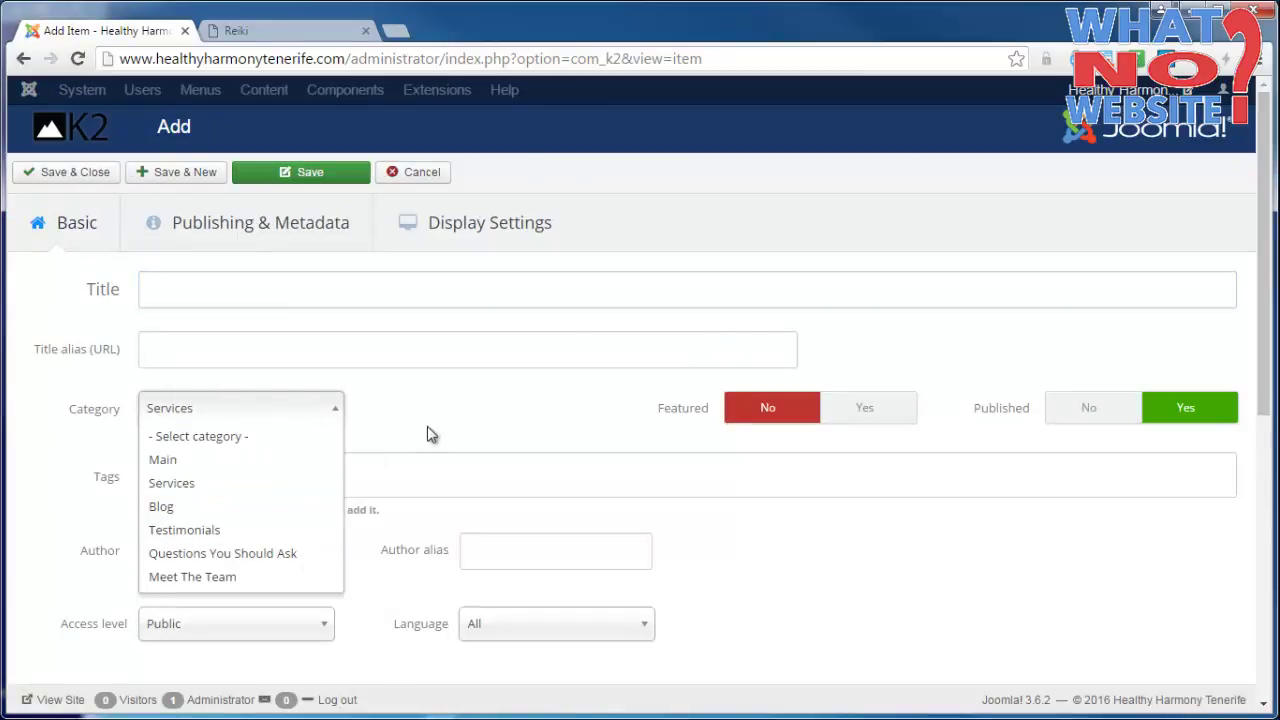
left_click(456, 412)
scroll(456, 412, "down", 4)
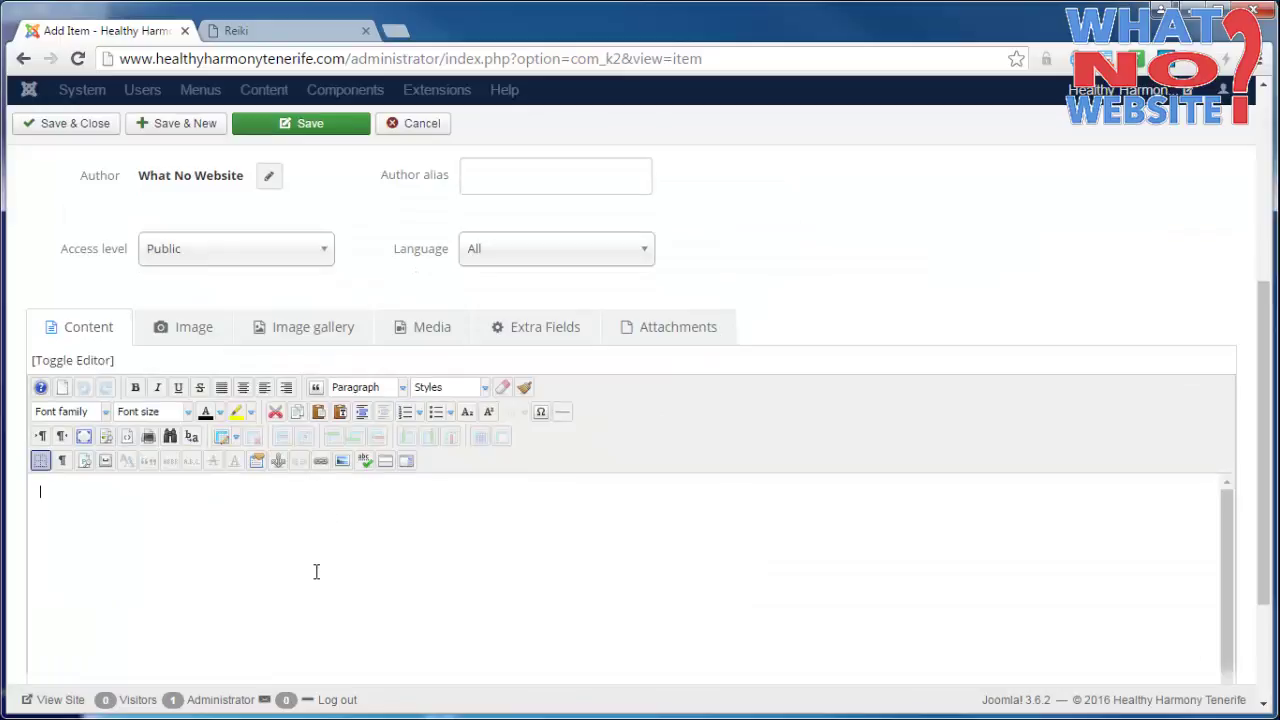
left_click(186, 329)
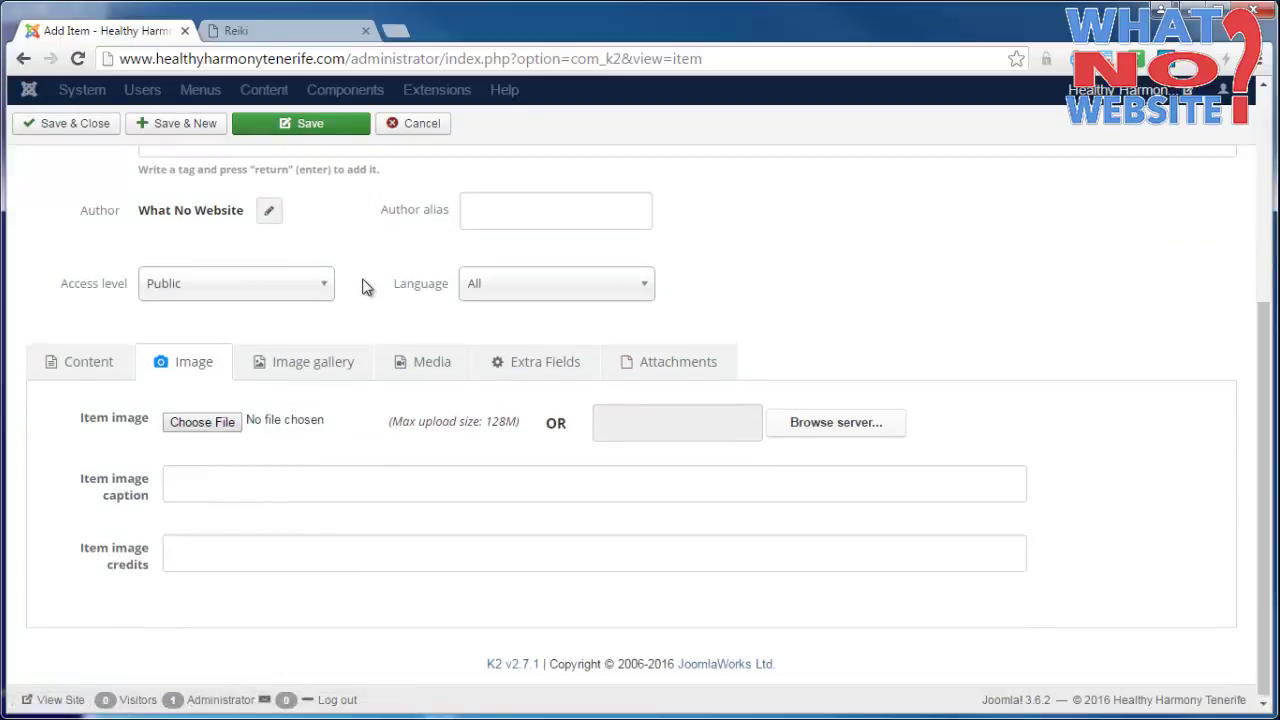
- Examine the new item's metadata description and keywords fields, and cancel the new item
scroll(366, 283, "up", 5)
left_click(226, 238)
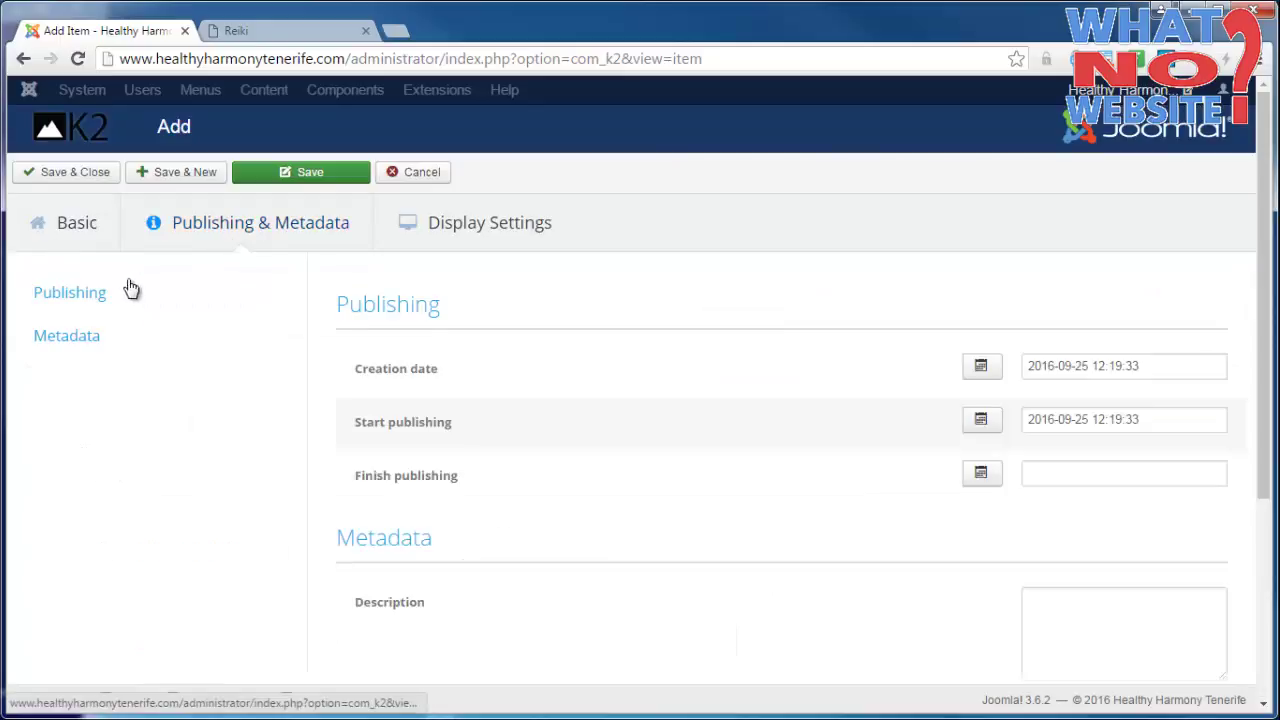
left_click(90, 336)
left_click(1064, 327)
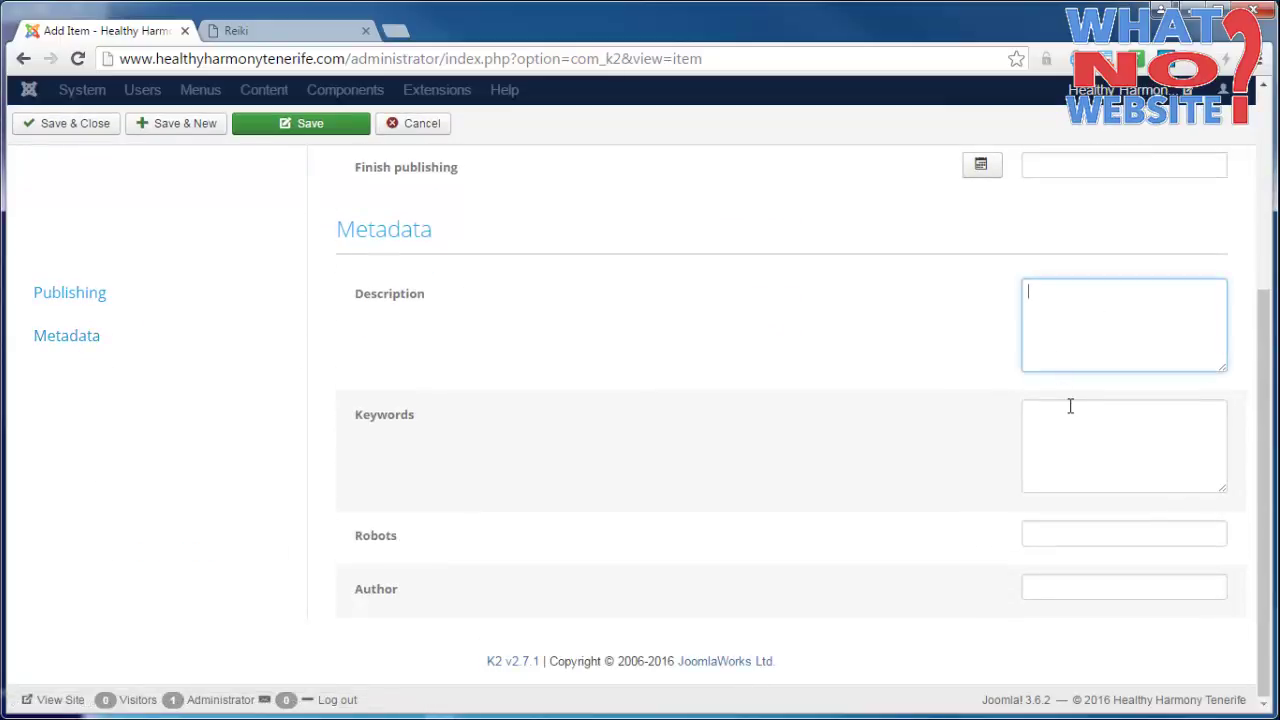
left_click(1070, 405)
left_click(1068, 334)
left_click(1060, 405)
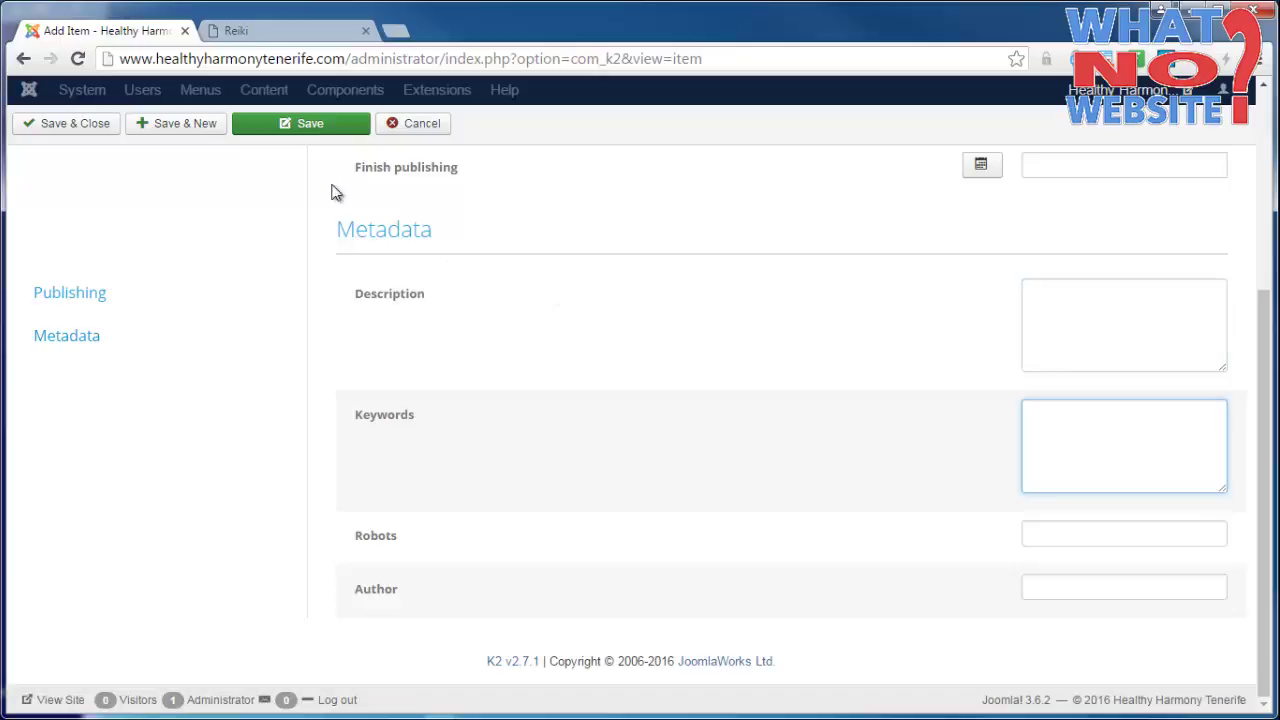
left_click(406, 127)
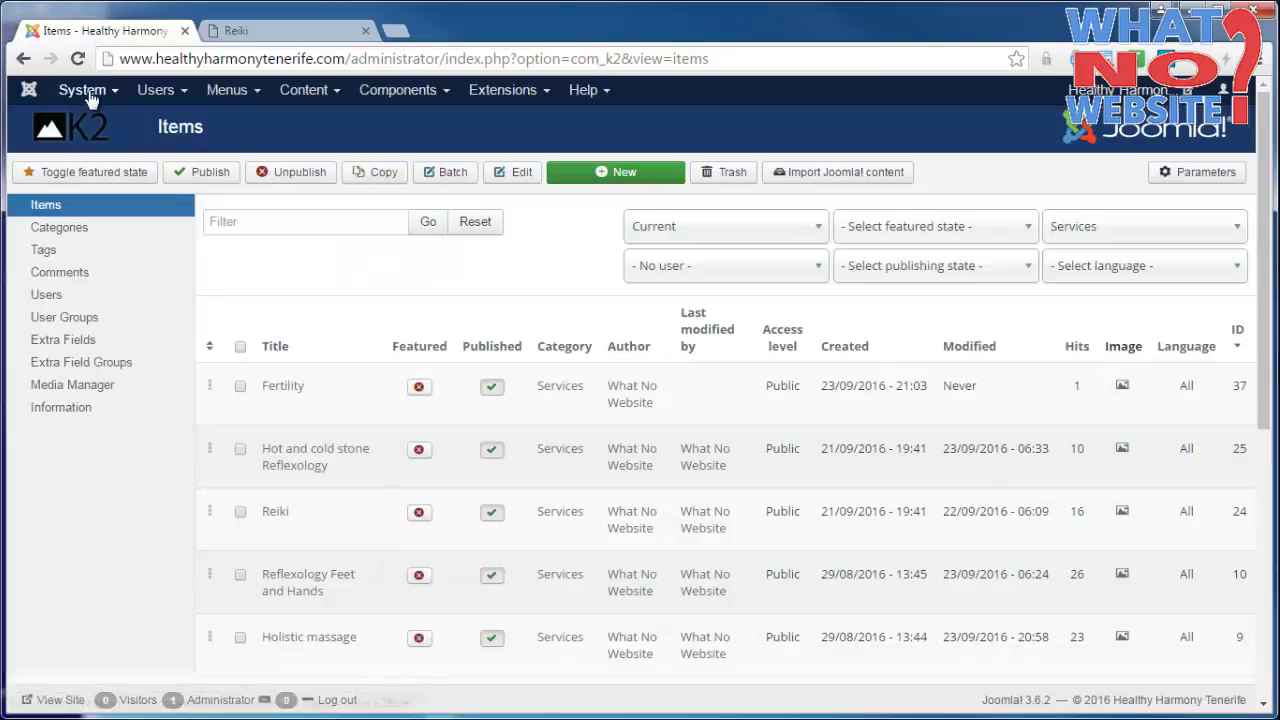
- Open Joomla's Global Configuration and highlight the Site Name in the site settings
left_click(88, 97)
left_click(130, 163)
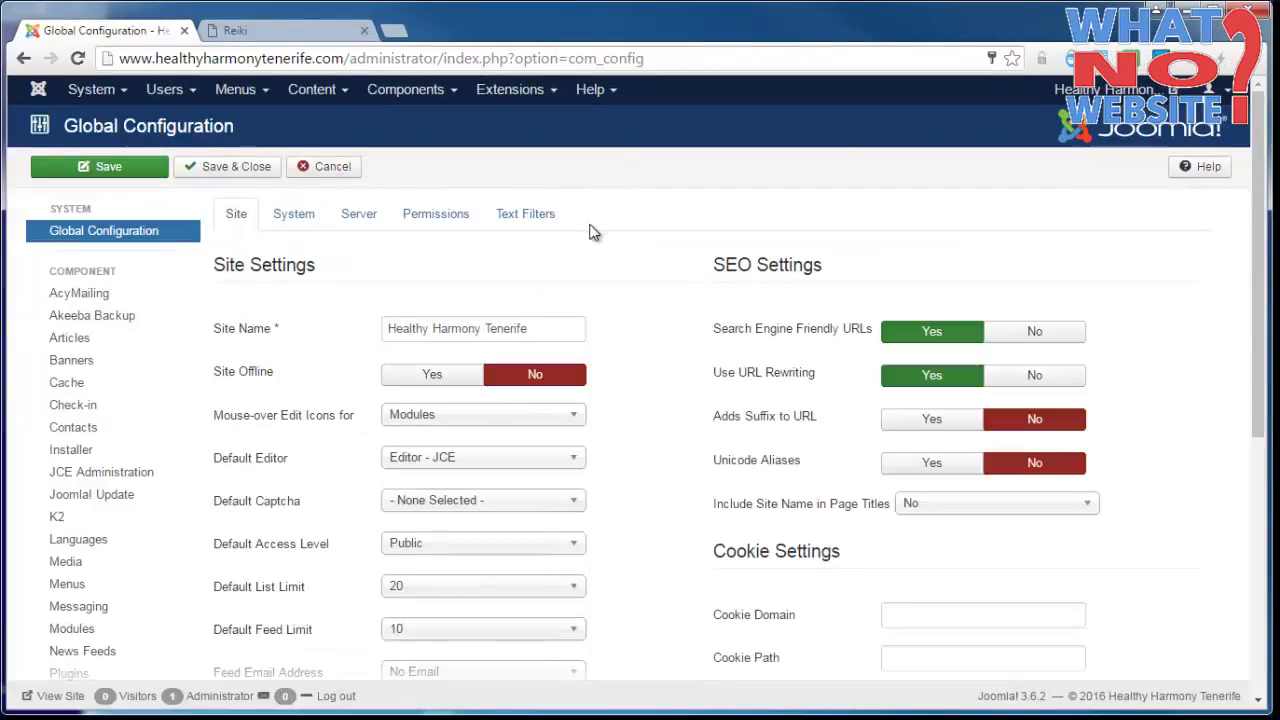
left_click_drag(562, 325, 309, 325)
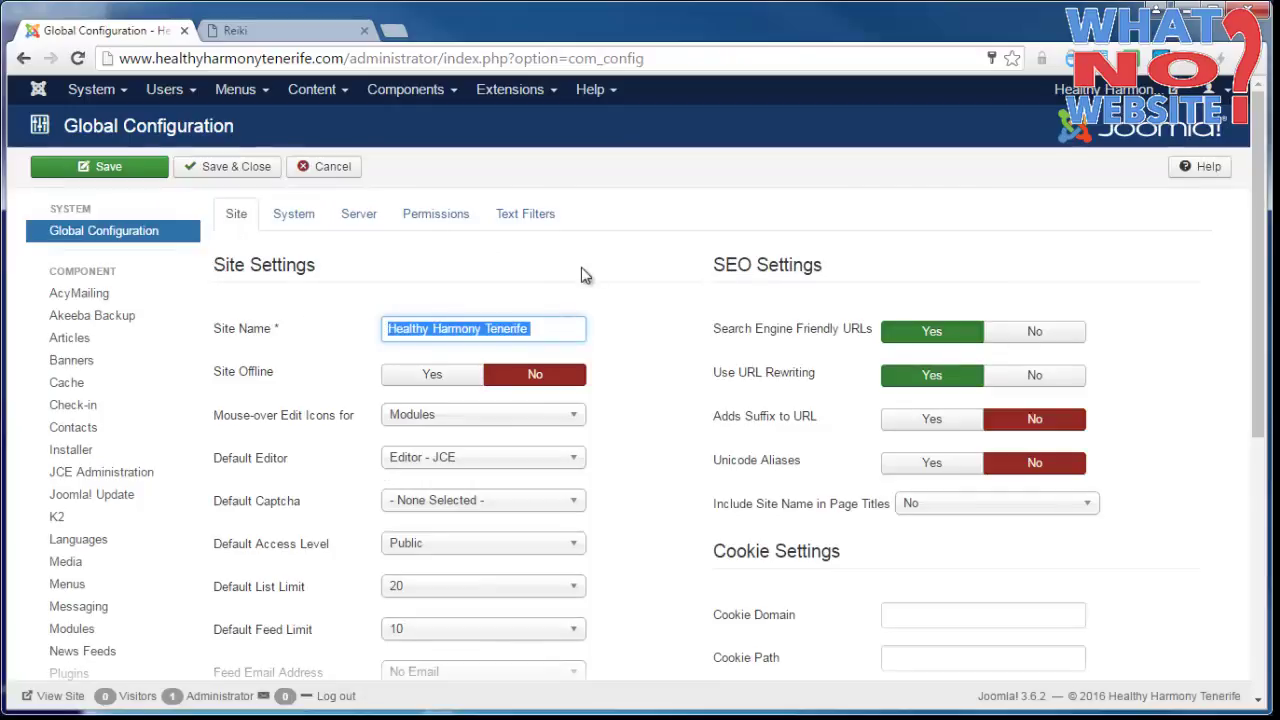
left_click(628, 196)
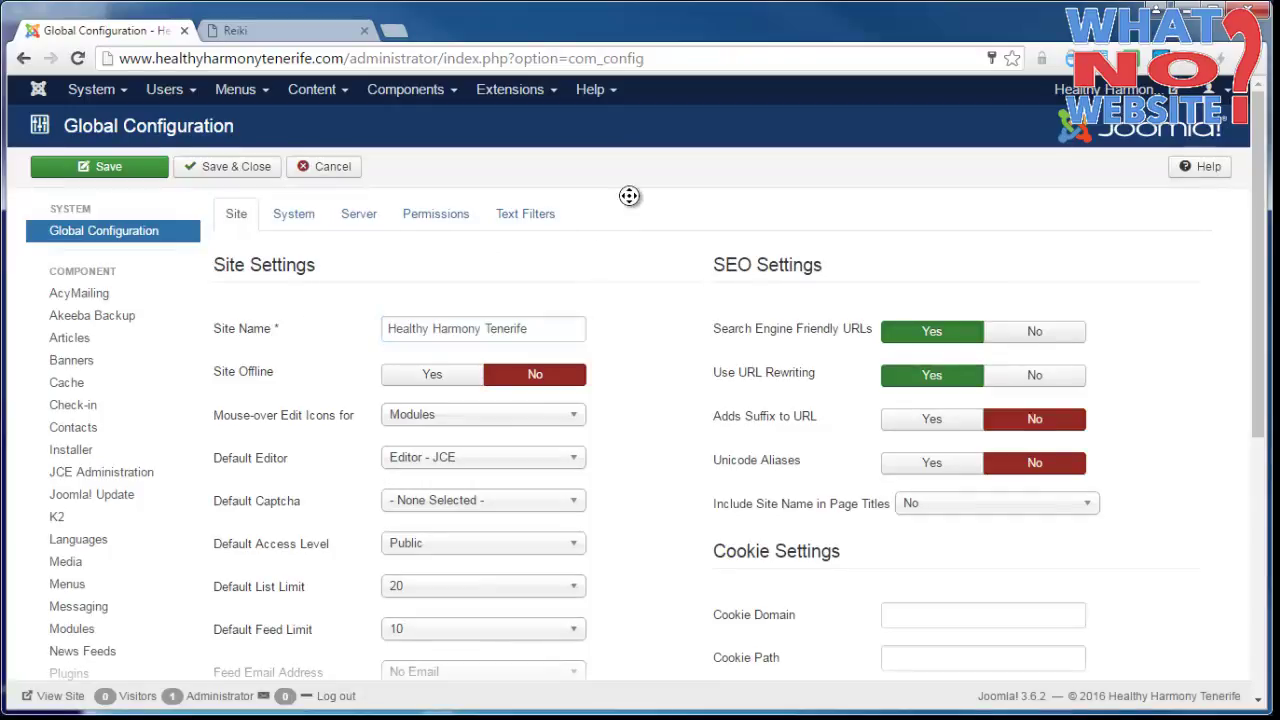
- Examine the Site Meta Keywords and Site Meta Description, enlarging the description box to show its full text
scroll(645, 250, "down", 2)
scroll(648, 262, "down", 4)
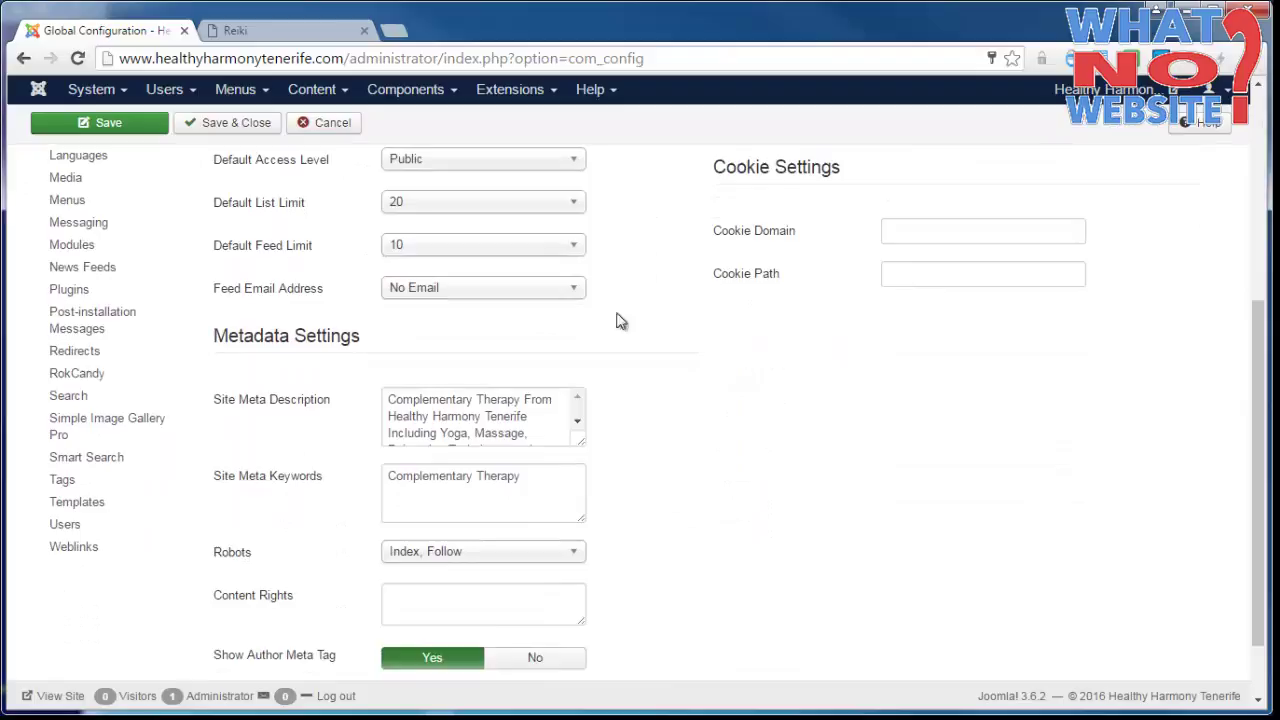
left_click_drag(556, 483, 388, 478)
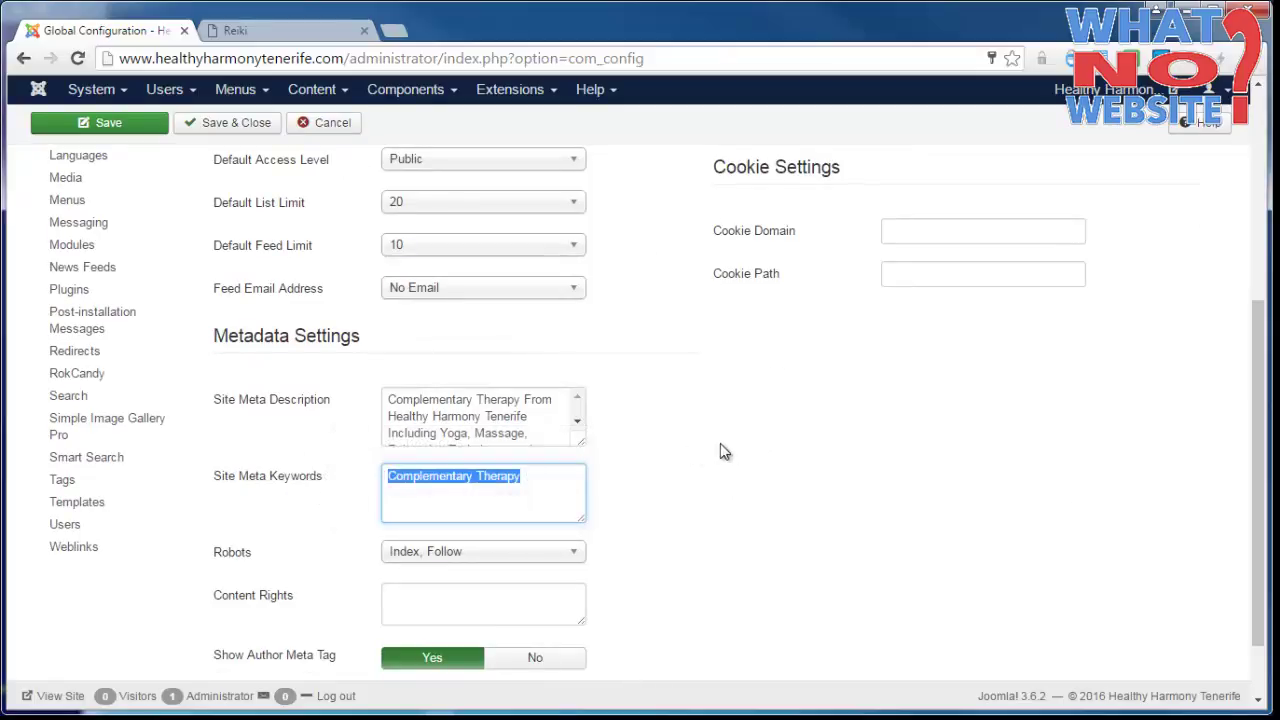
left_click_drag(589, 448, 663, 506)
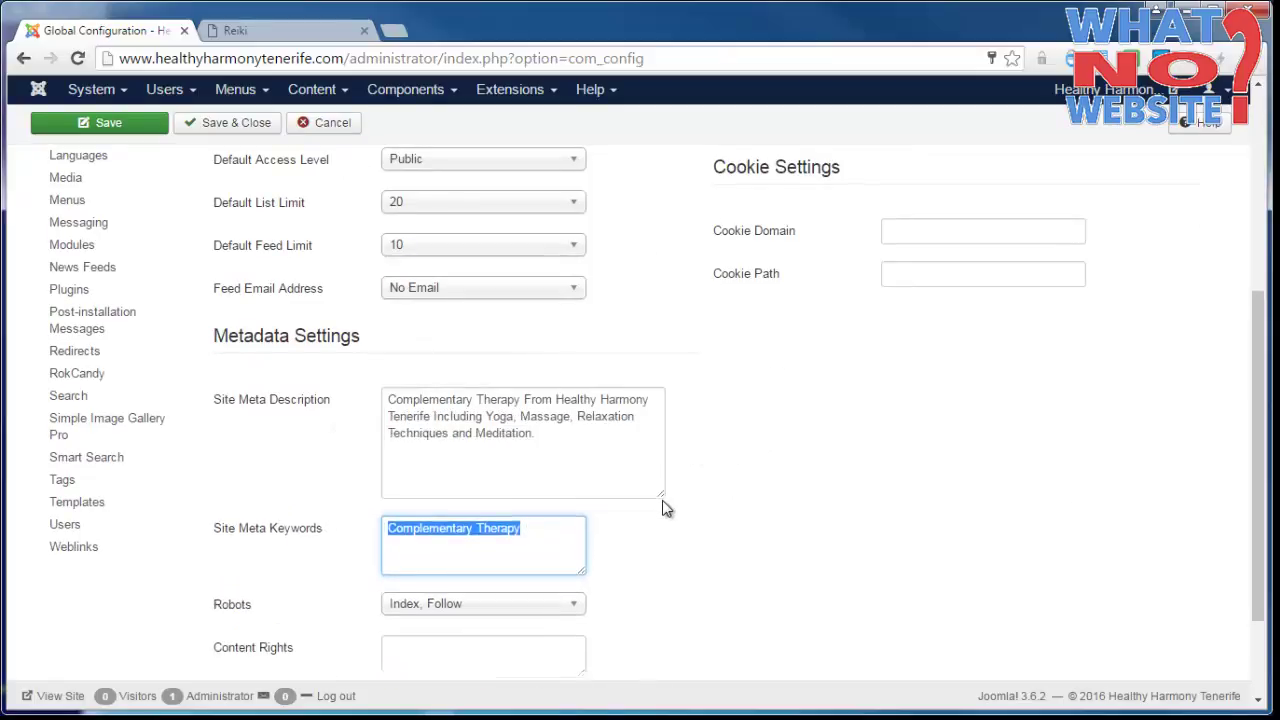
left_click_drag(594, 457, 303, 380)
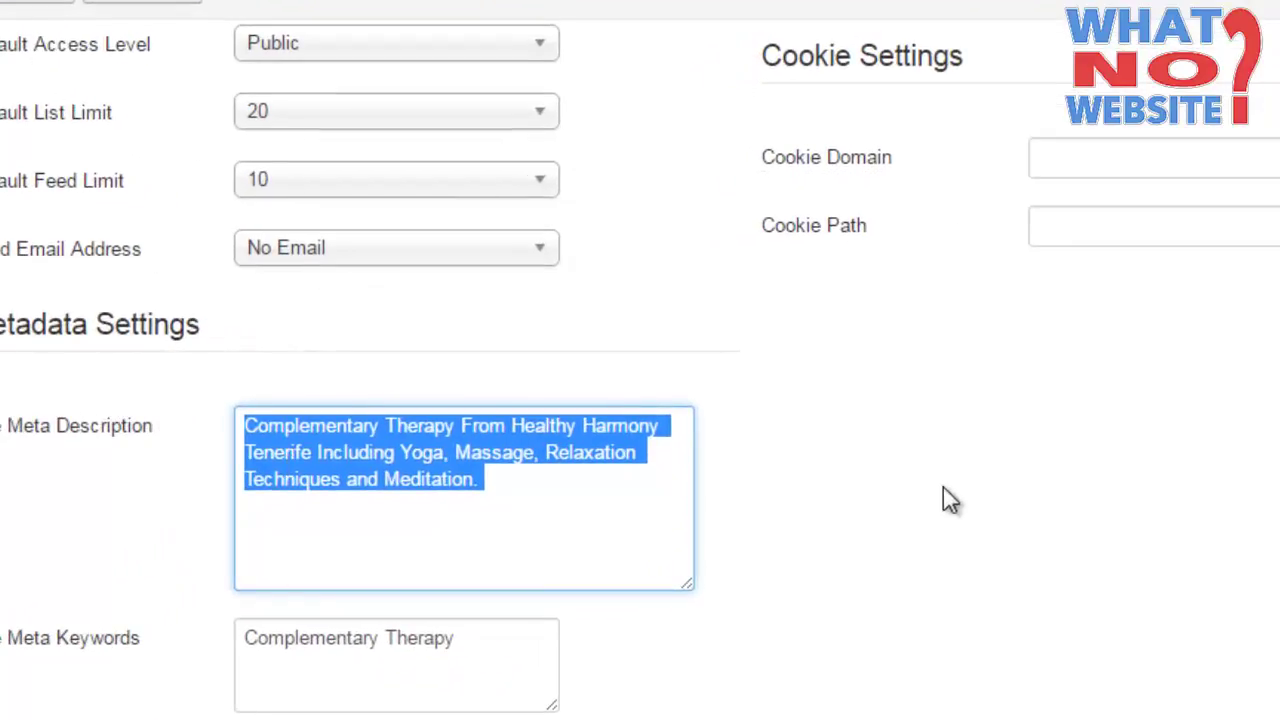
- Return from Global Configuration to the K2 items list and look through the items in the Services category
scroll(668, 258, "up", 5)
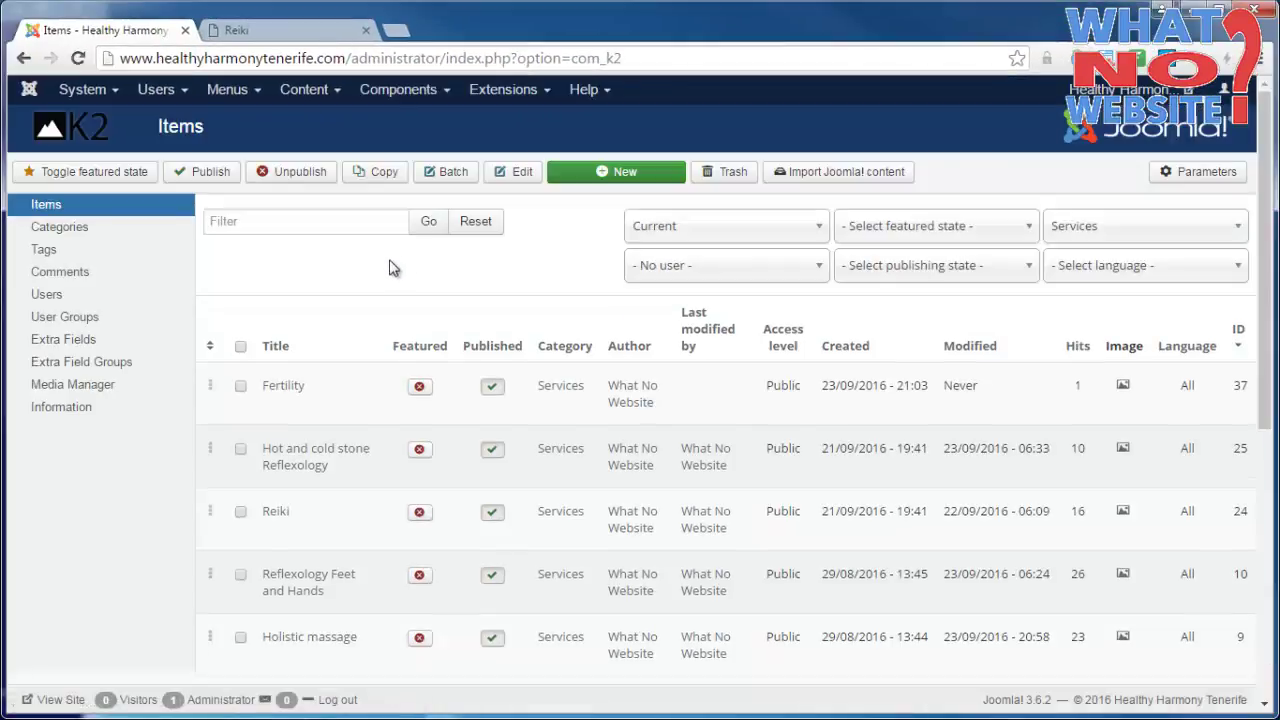
scroll(385, 280, "down", 10)
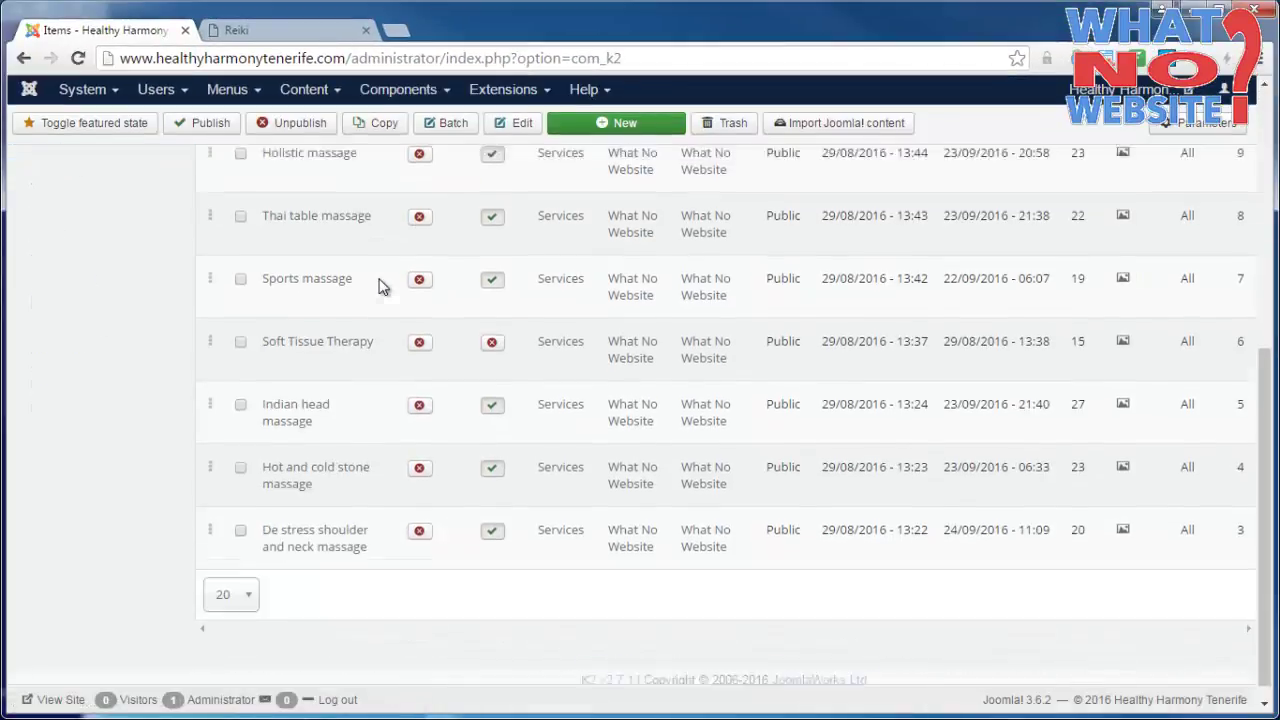
scroll(951, 357, "up", 10)
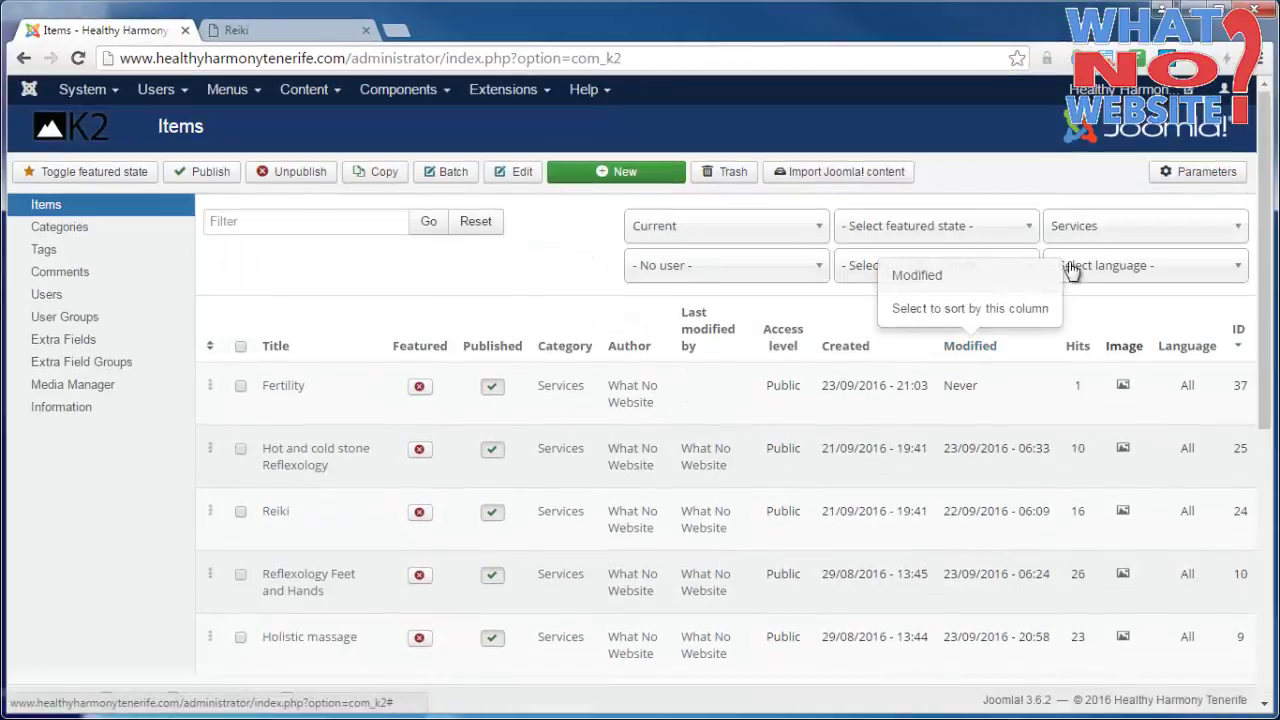
- Clear the category filter on the K2 items and open the item with ID 1 from the last page of the list
left_click(1112, 232)
left_click(1103, 254)
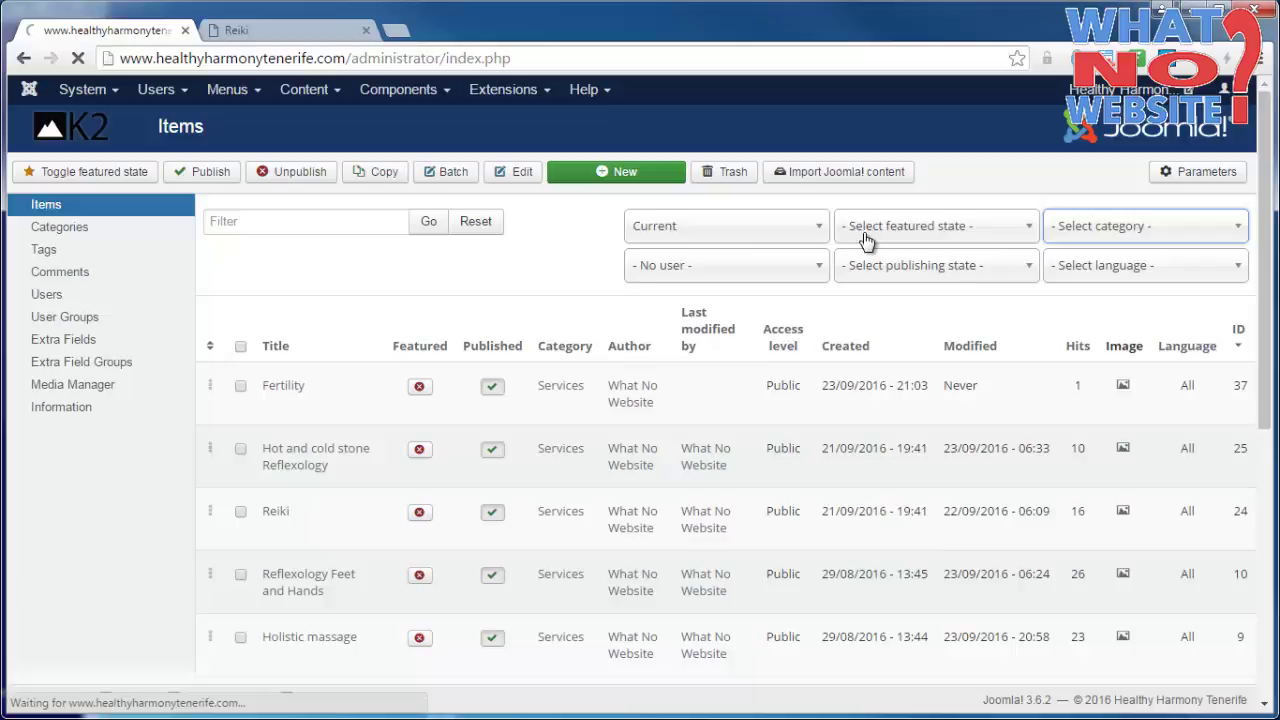
scroll(380, 318, "down", 15)
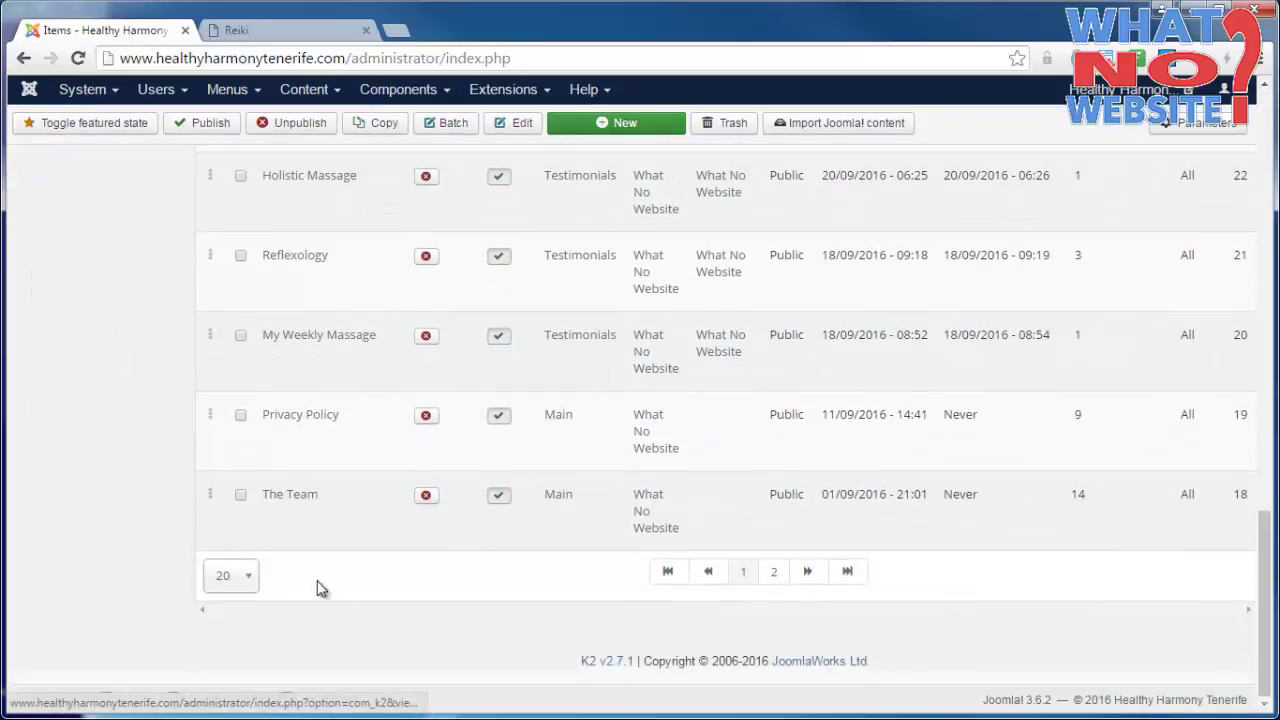
left_click(846, 571)
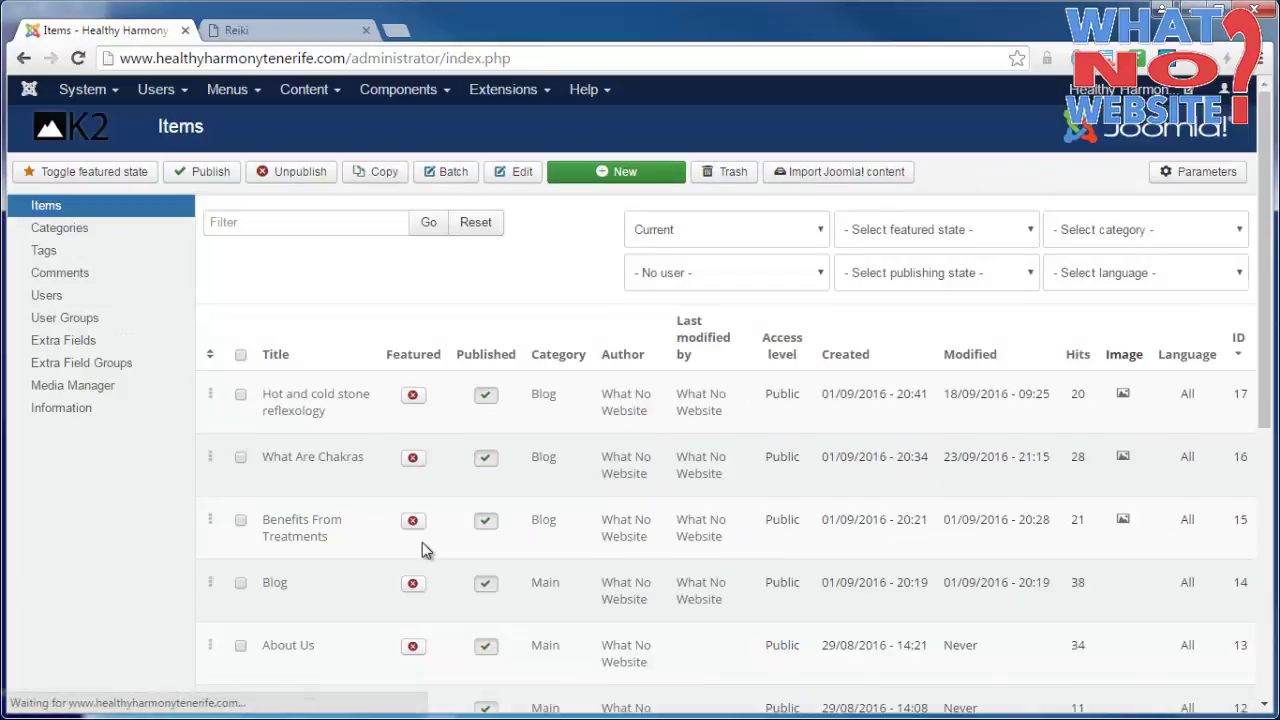
scroll(388, 533, "down", 10)
left_click(290, 528)
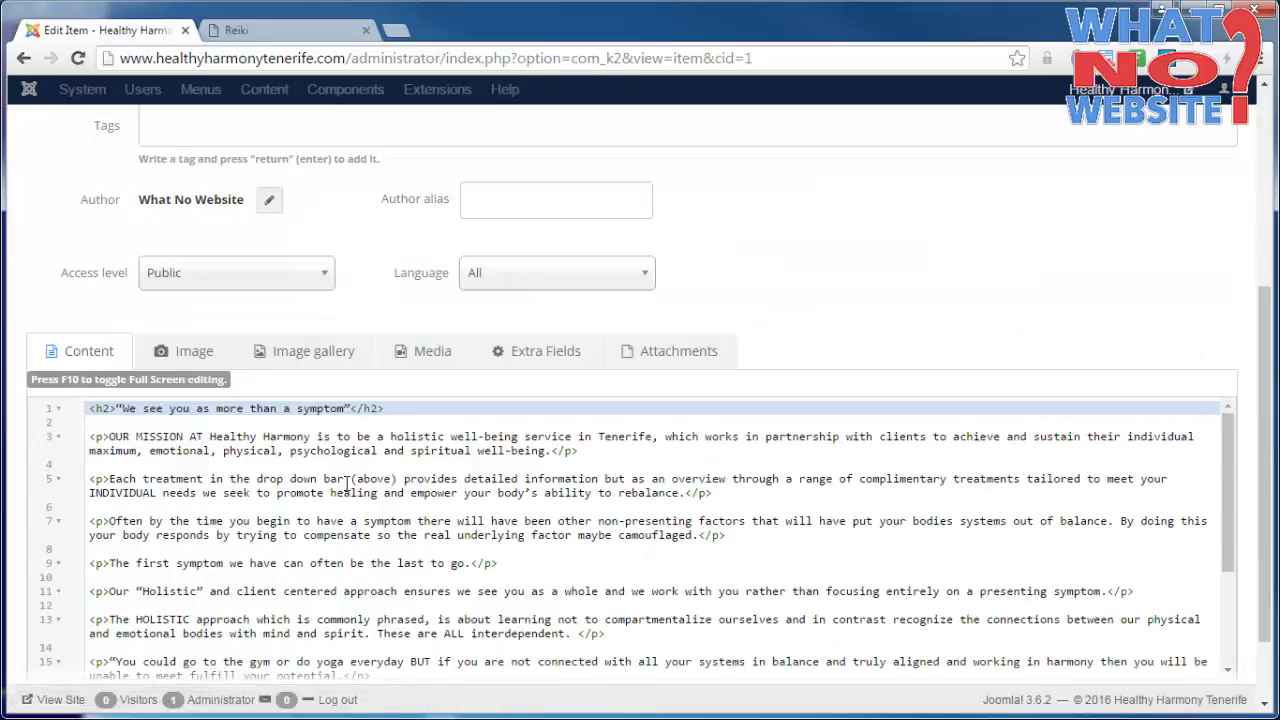
- Examine the item's metadata description and keywords, enlarging the description box to show its full text, and cancel editing
scroll(185, 270, "up", 5)
left_click(214, 230)
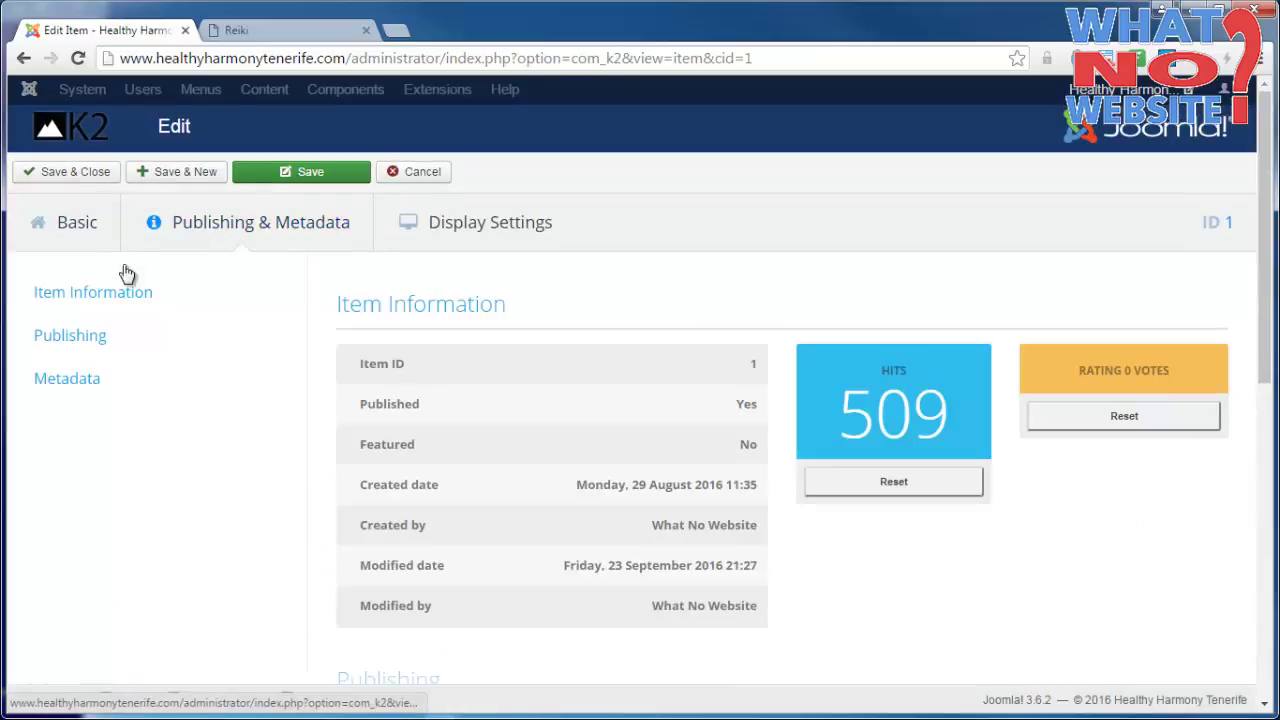
left_click(71, 384)
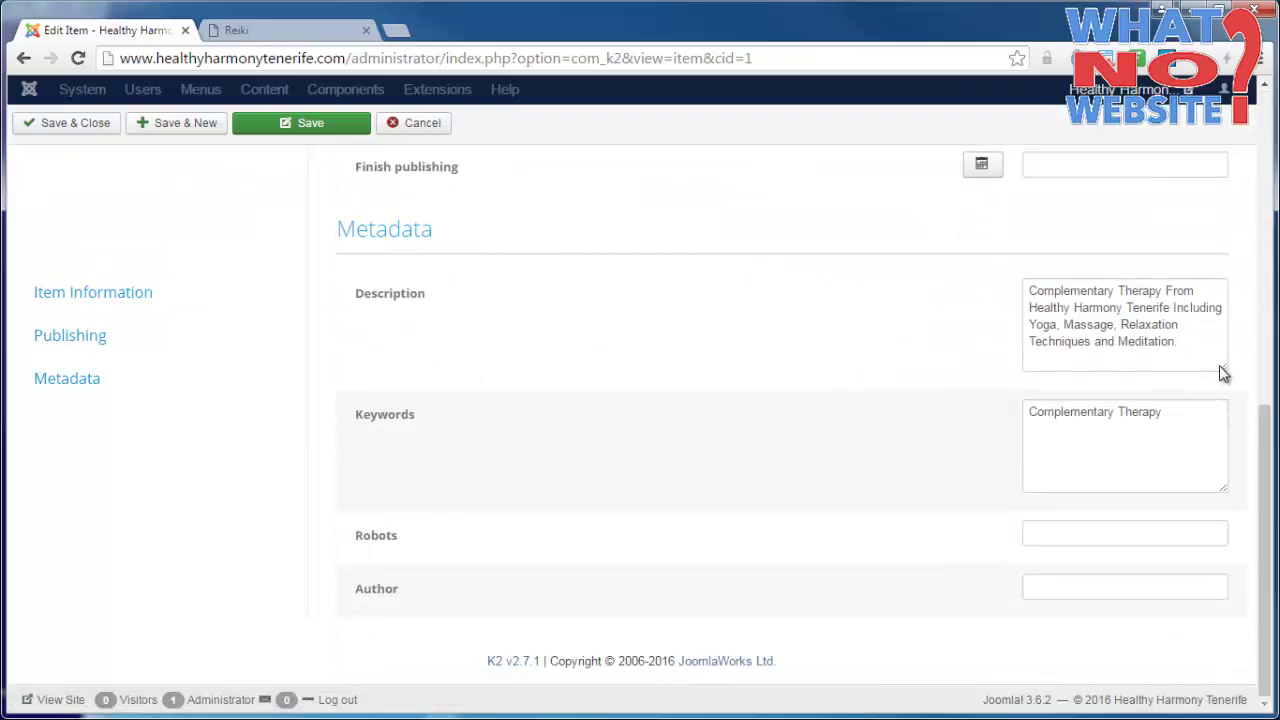
left_click_drag(1222, 373, 1232, 396)
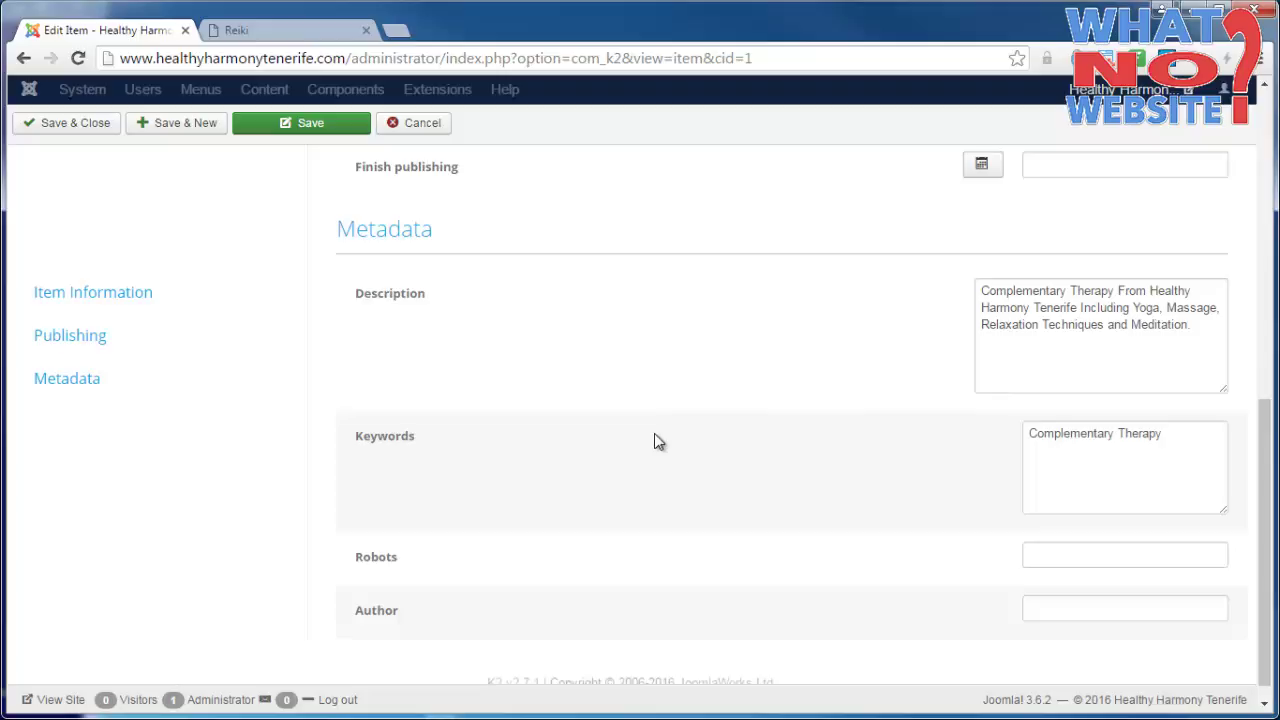
scroll(654, 433, "up", 7)
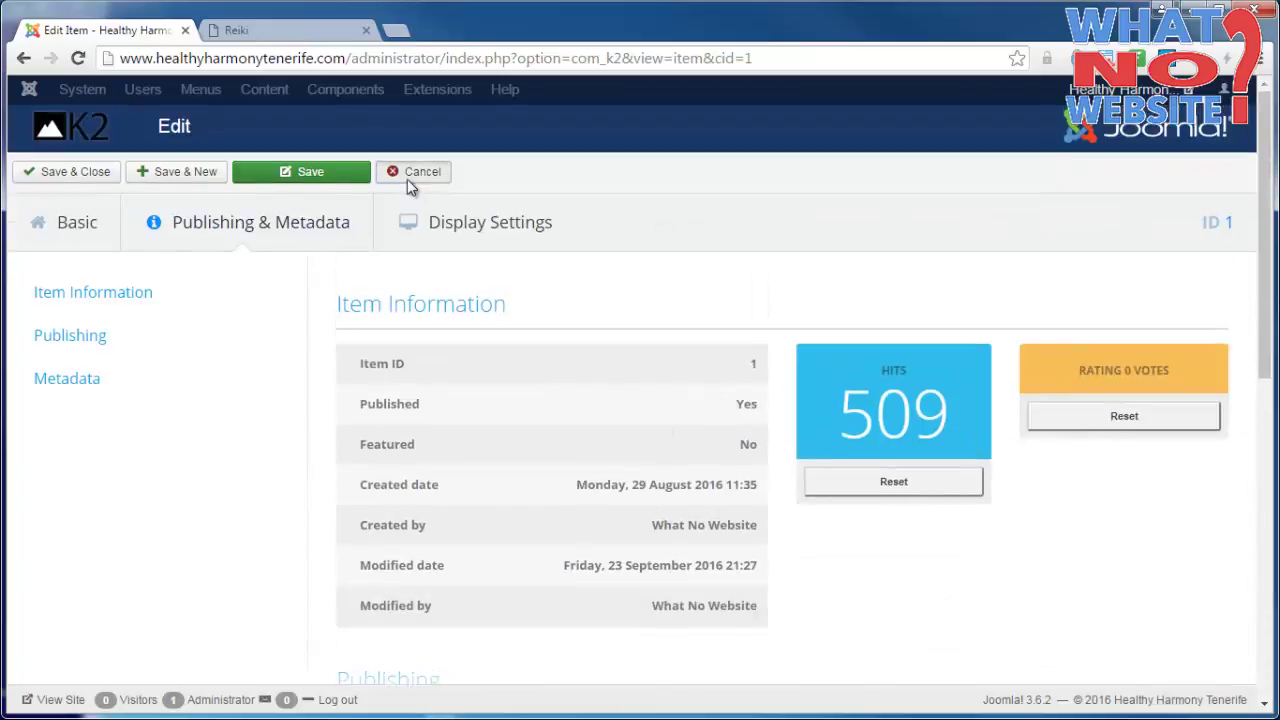
left_click(409, 180)
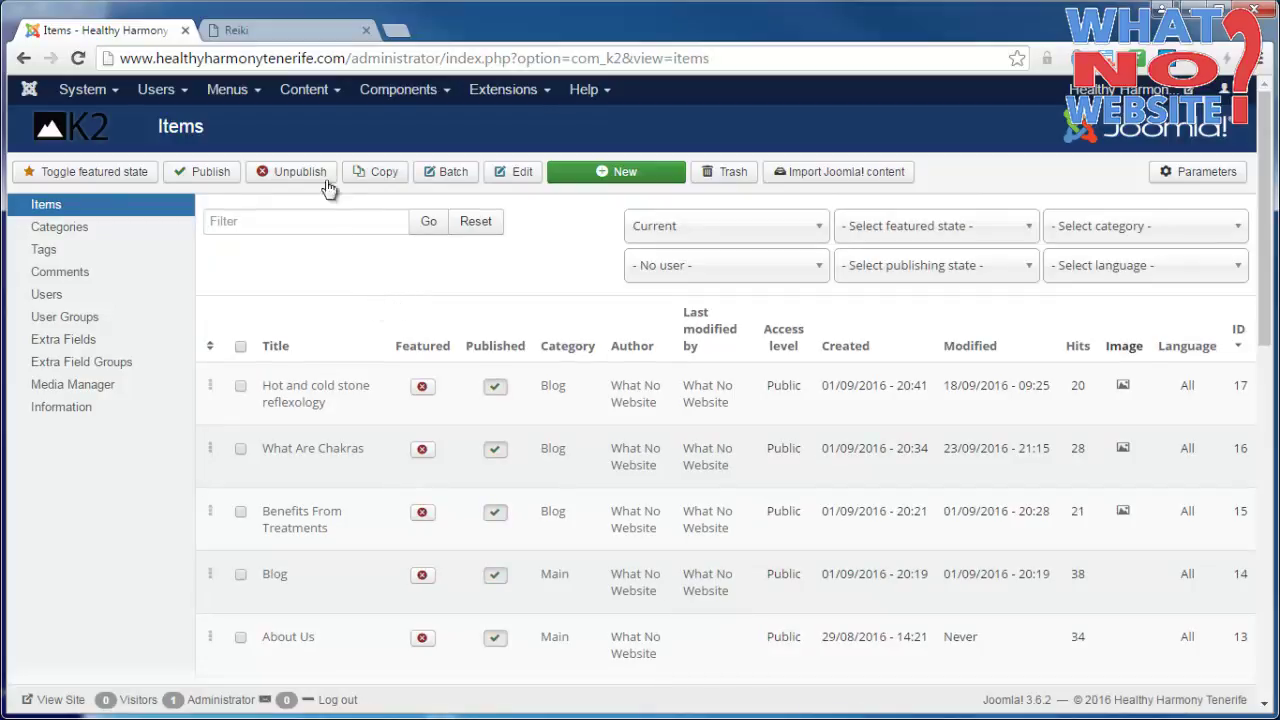
- Open the Services page on the public website, and filter the K2 items to the Services category
left_click(289, 38)
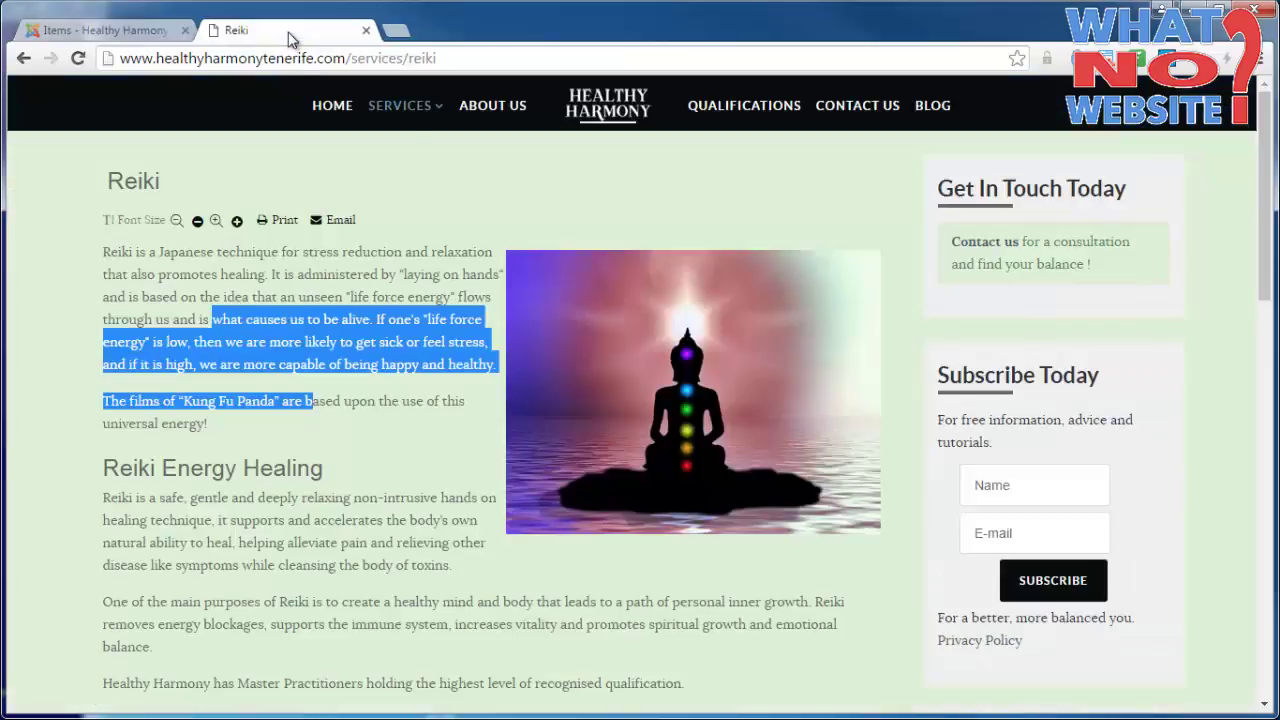
mouse_move(409, 119)
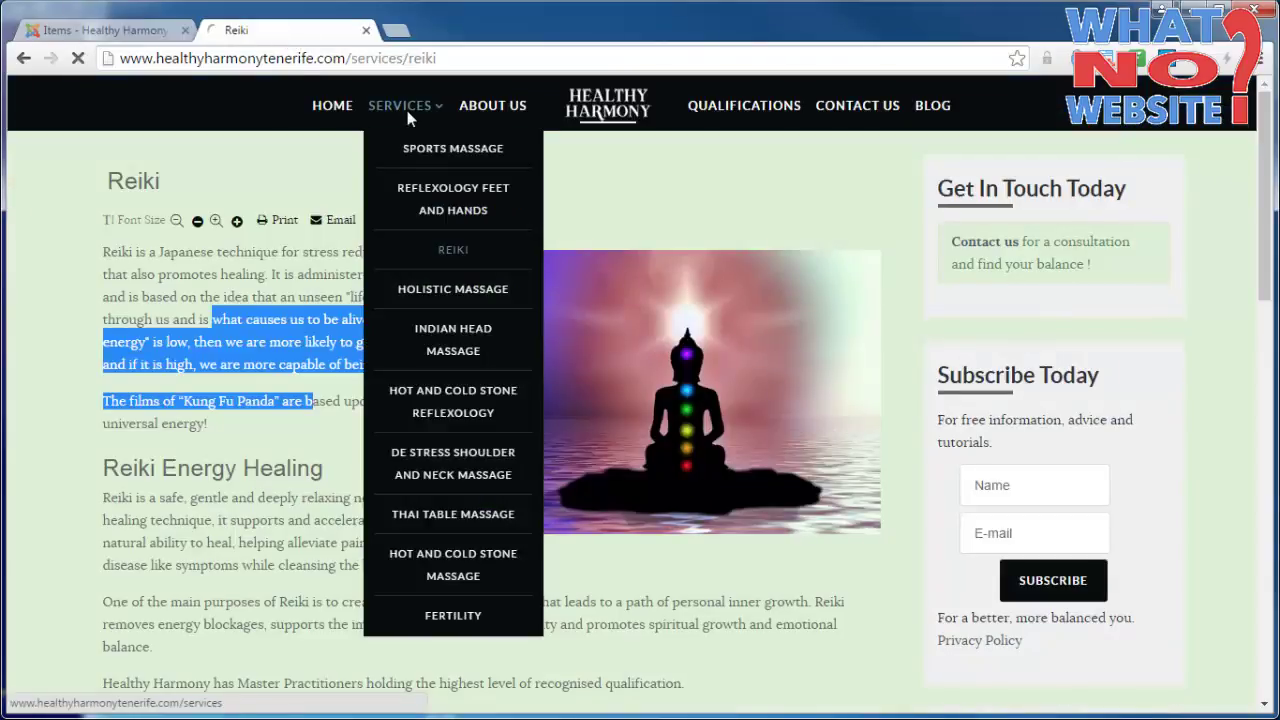
key("ctrl+Tab")
left_click(1118, 236)
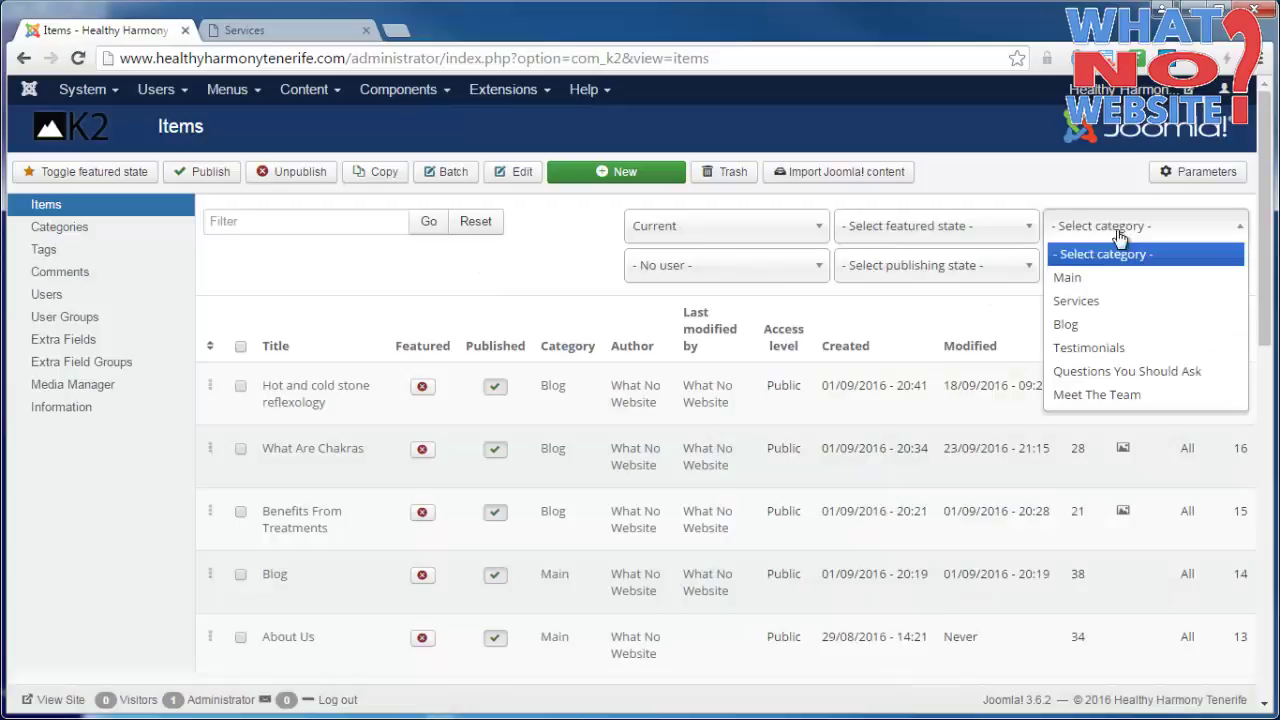
left_click(1100, 301)
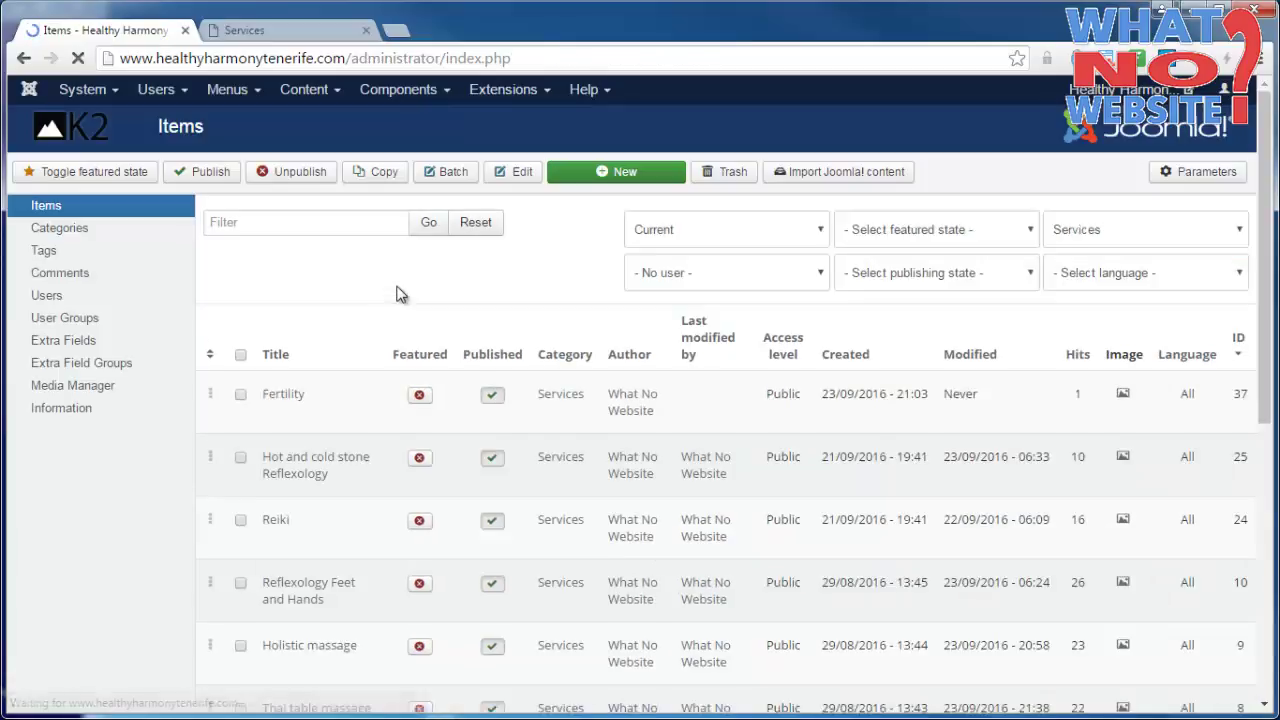
- Look over the service entries on the website's Services page to compare them with the K2 items
key("ctrl+Tab")
key("F5")
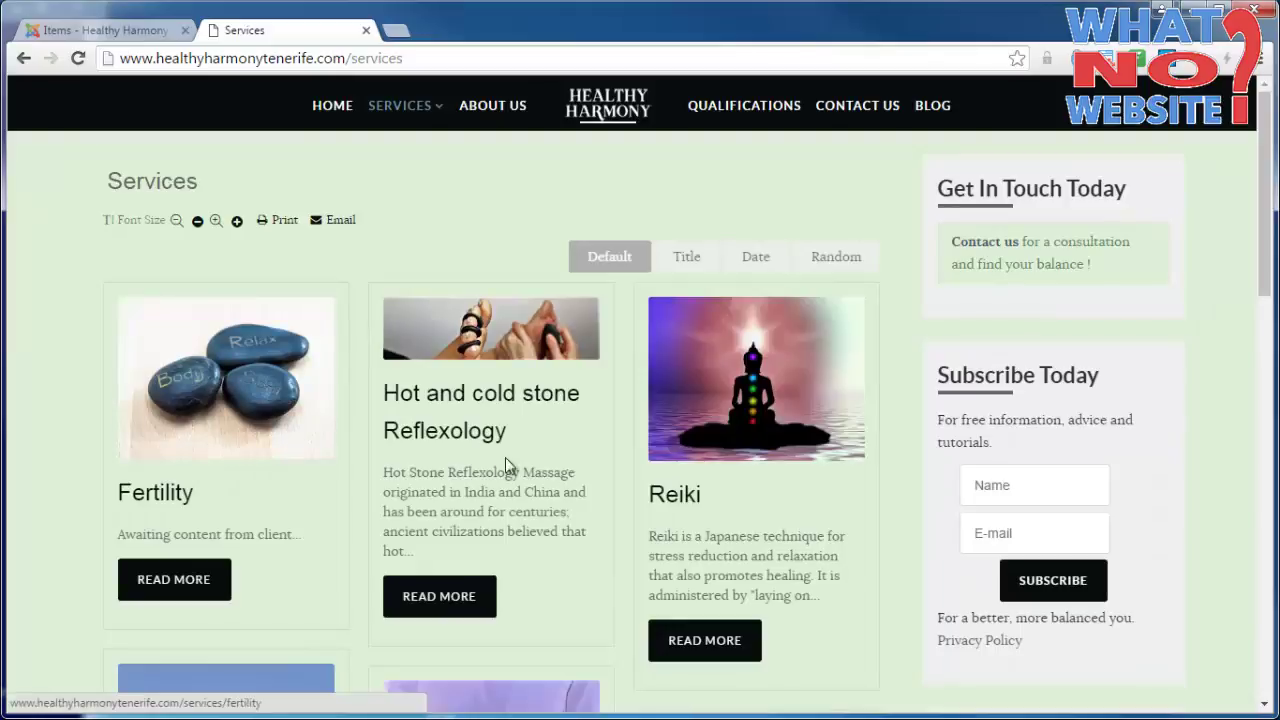
scroll(530, 440, "down", 2)
scroll(450, 400, "up", 2)
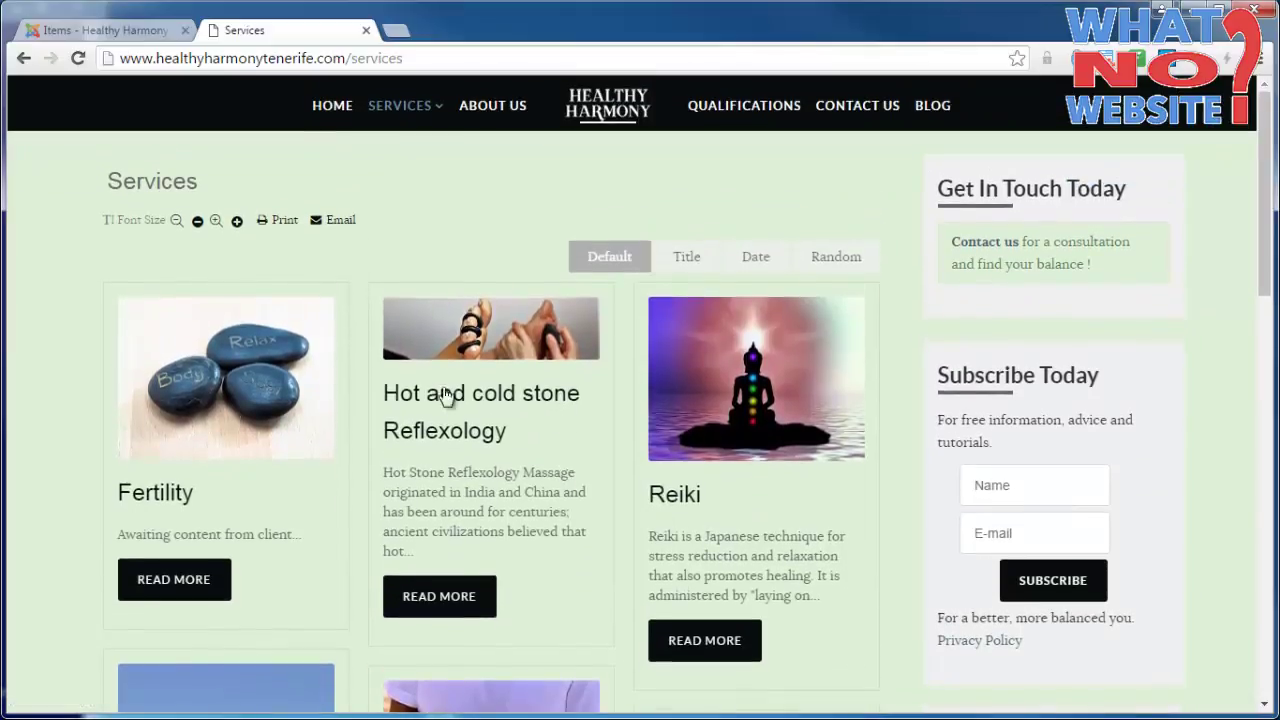
- Filter the K2 items to the Blog category and look over the matching posts on the website's Blog page
left_click(120, 29)
left_click(1120, 238)
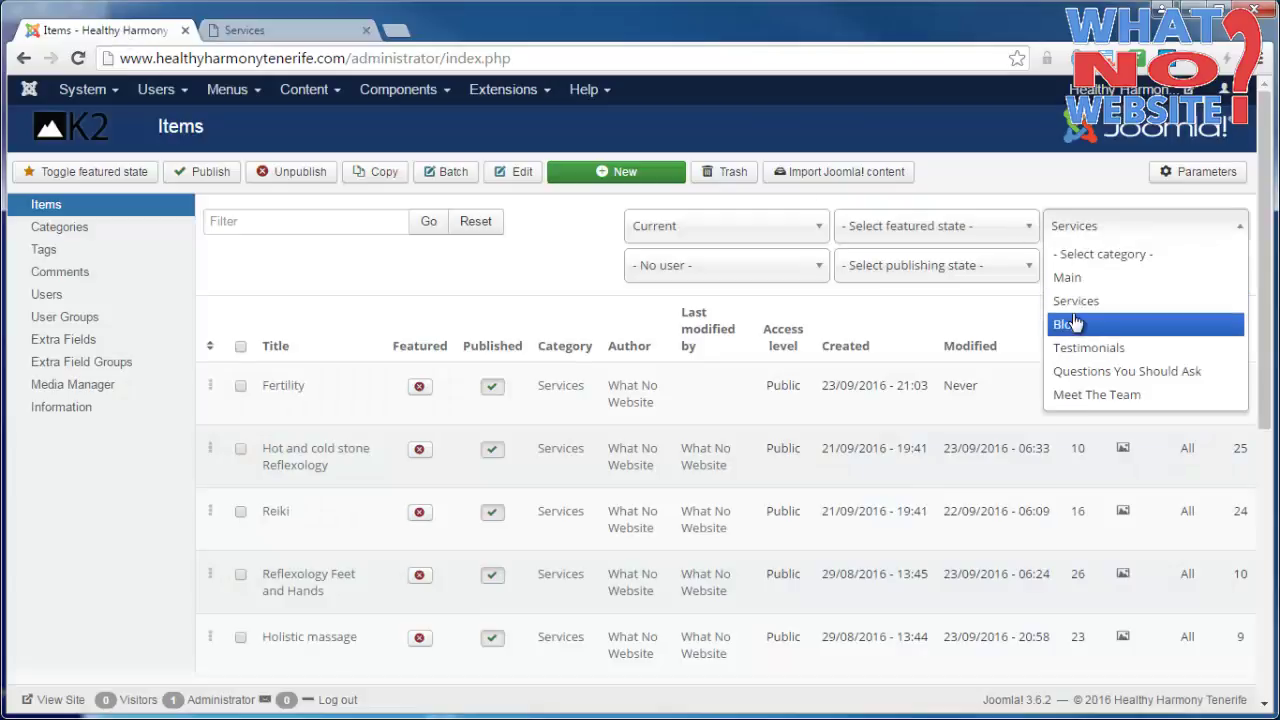
left_click(1076, 323)
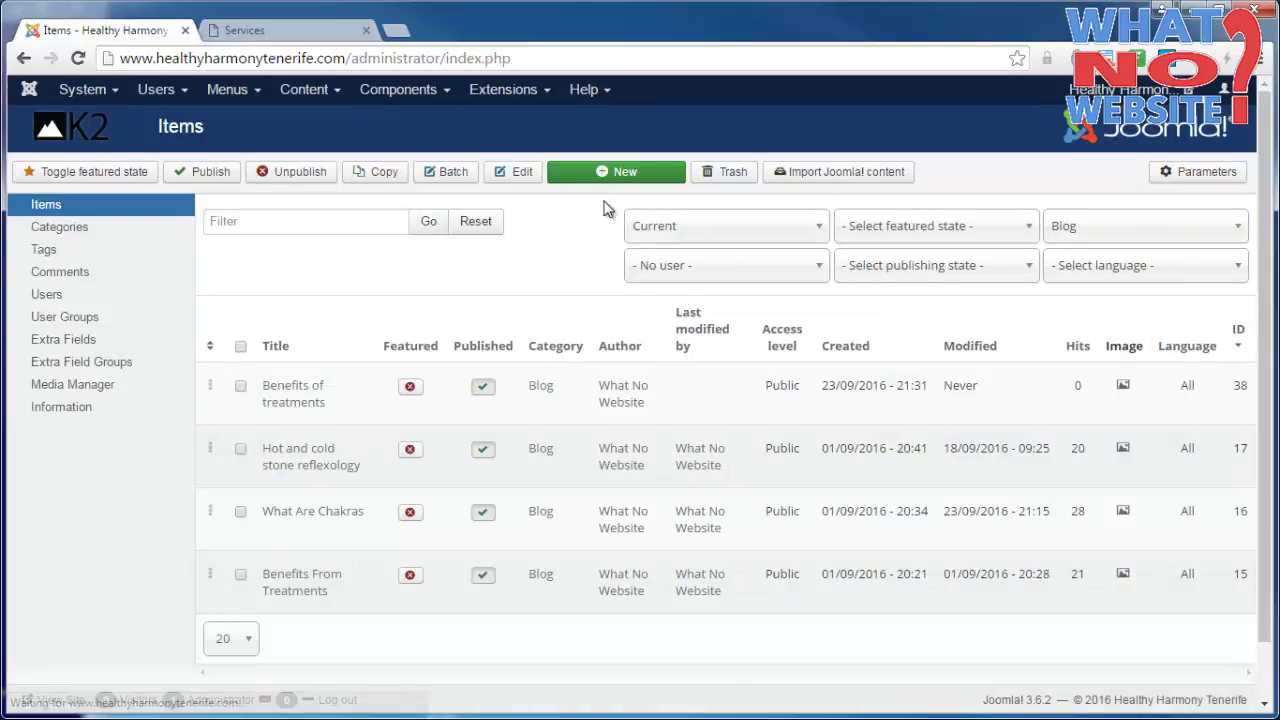
left_click(297, 32)
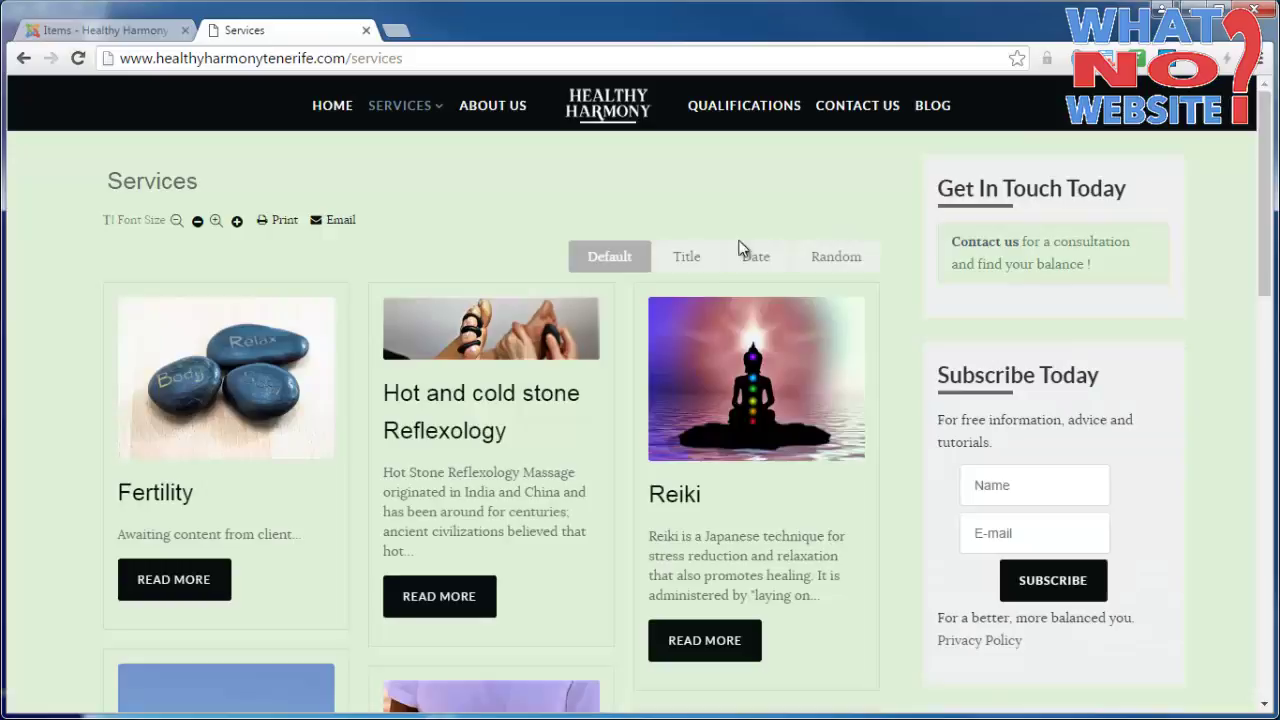
left_click(932, 107)
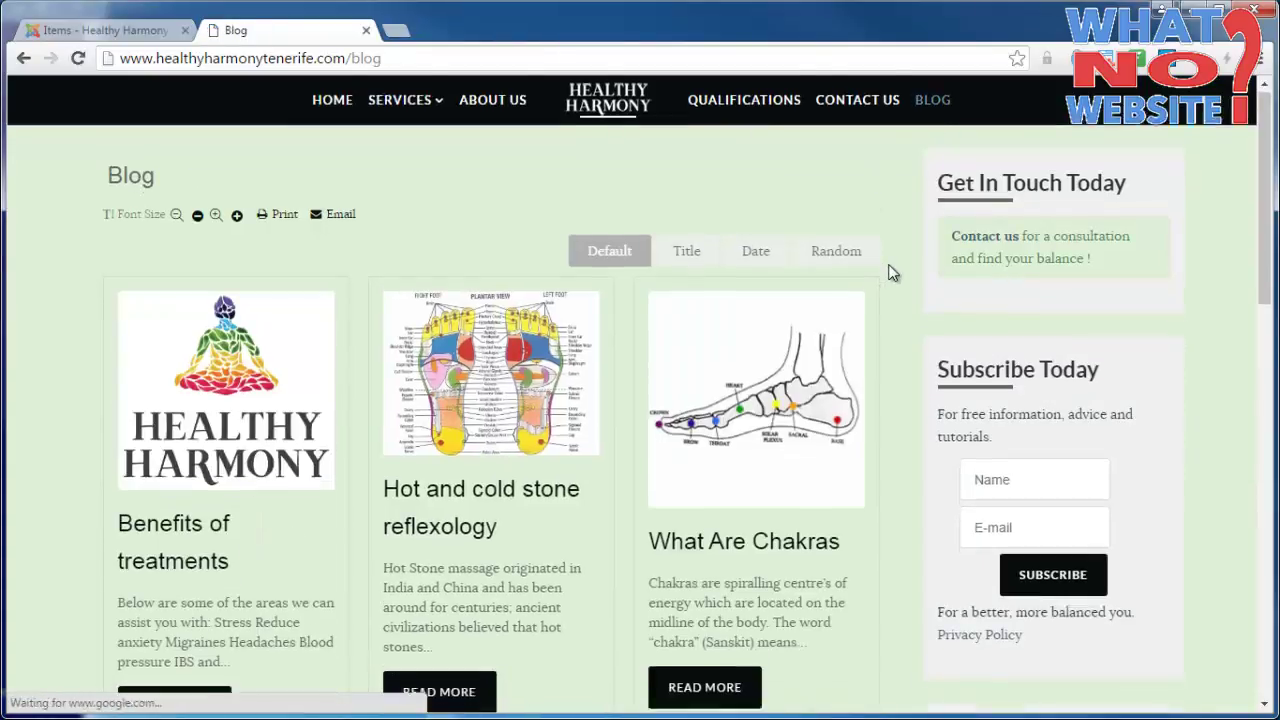
scroll(648, 357, "down", 2)
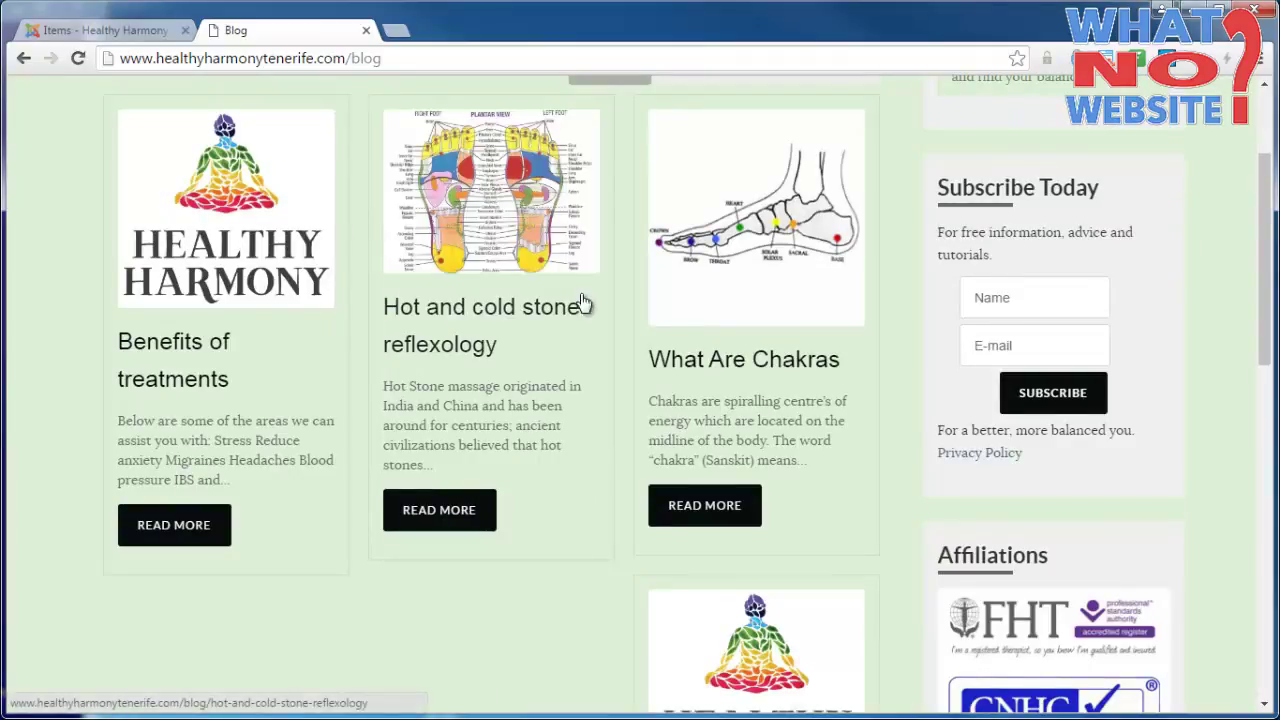
- Open the Questions You Should Ask page from the website's footer and look through its sections
left_click_drag(1266, 268, 1268, 690)
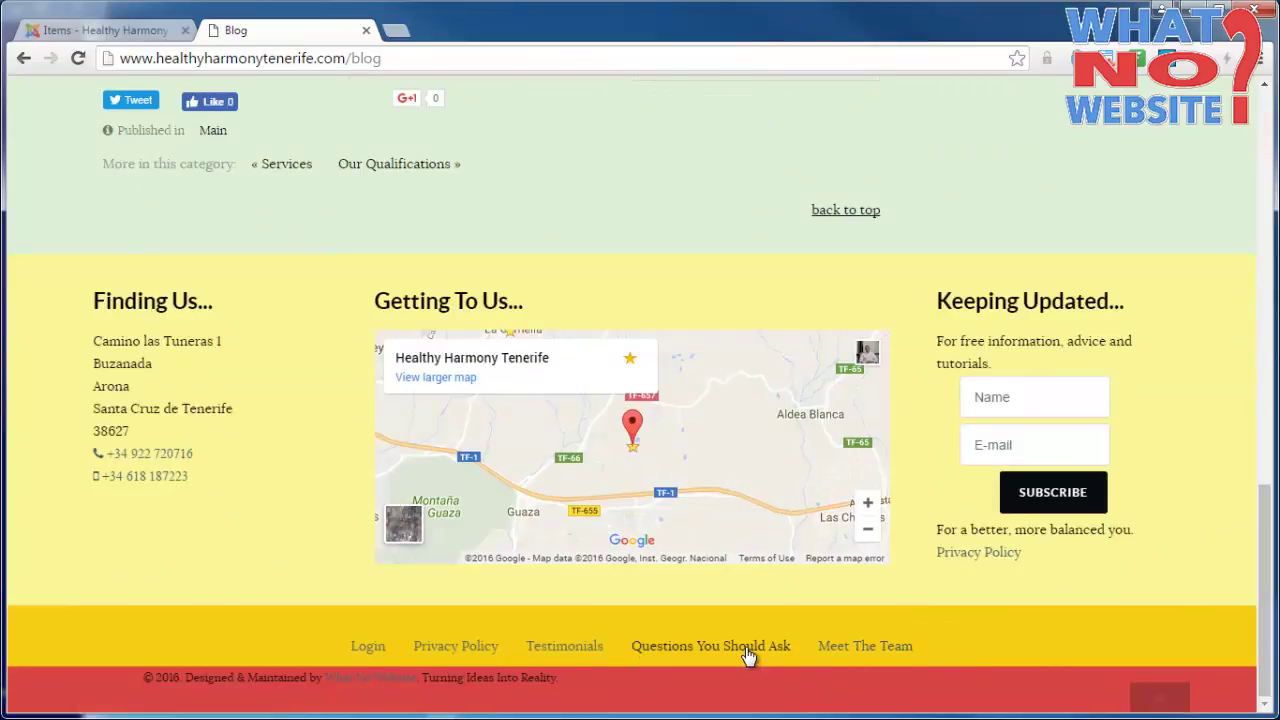
left_click(745, 647)
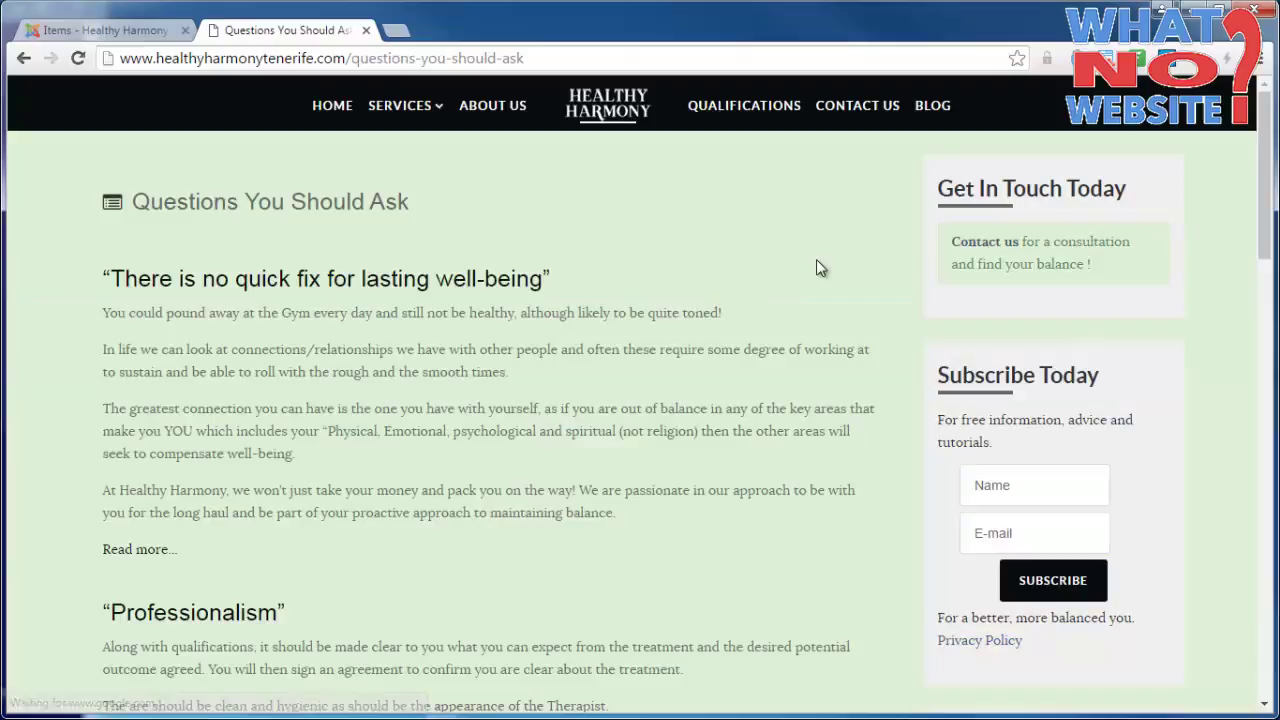
scroll(817, 260, "down", 5)
scroll(817, 262, "down", 3)
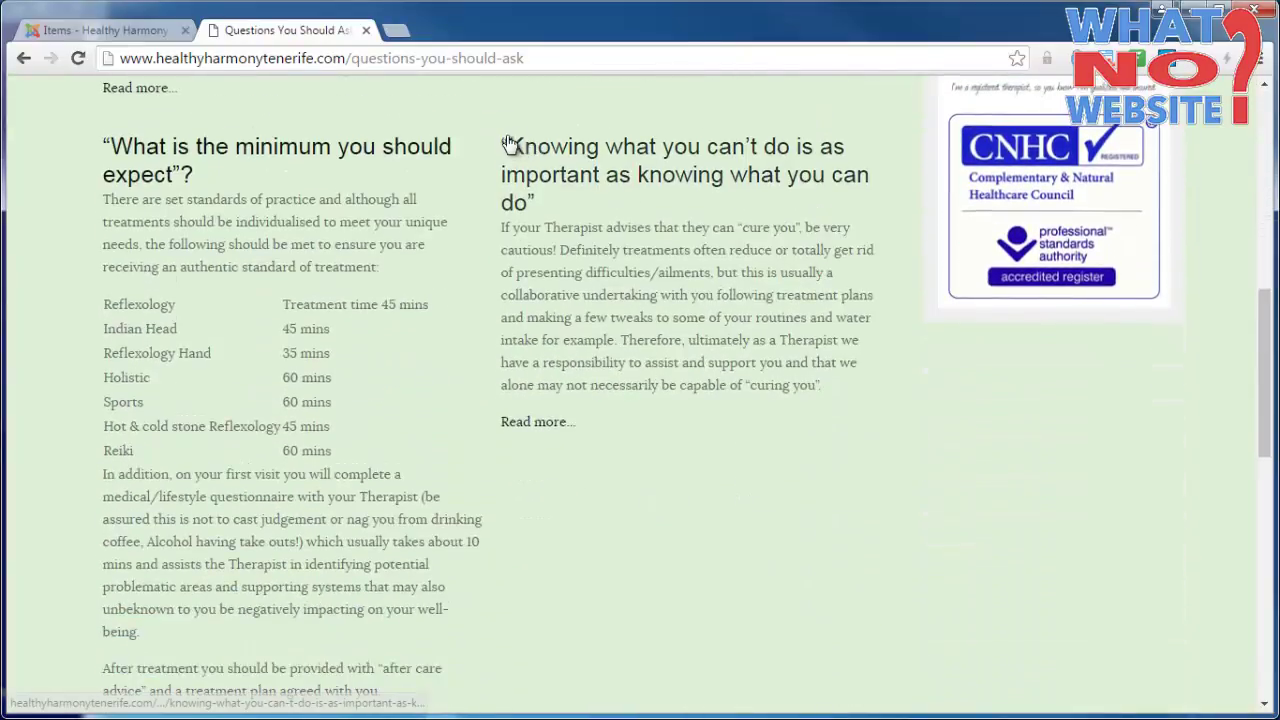
scroll(780, 326, "down", 3)
scroll(997, 331, "down", 7)
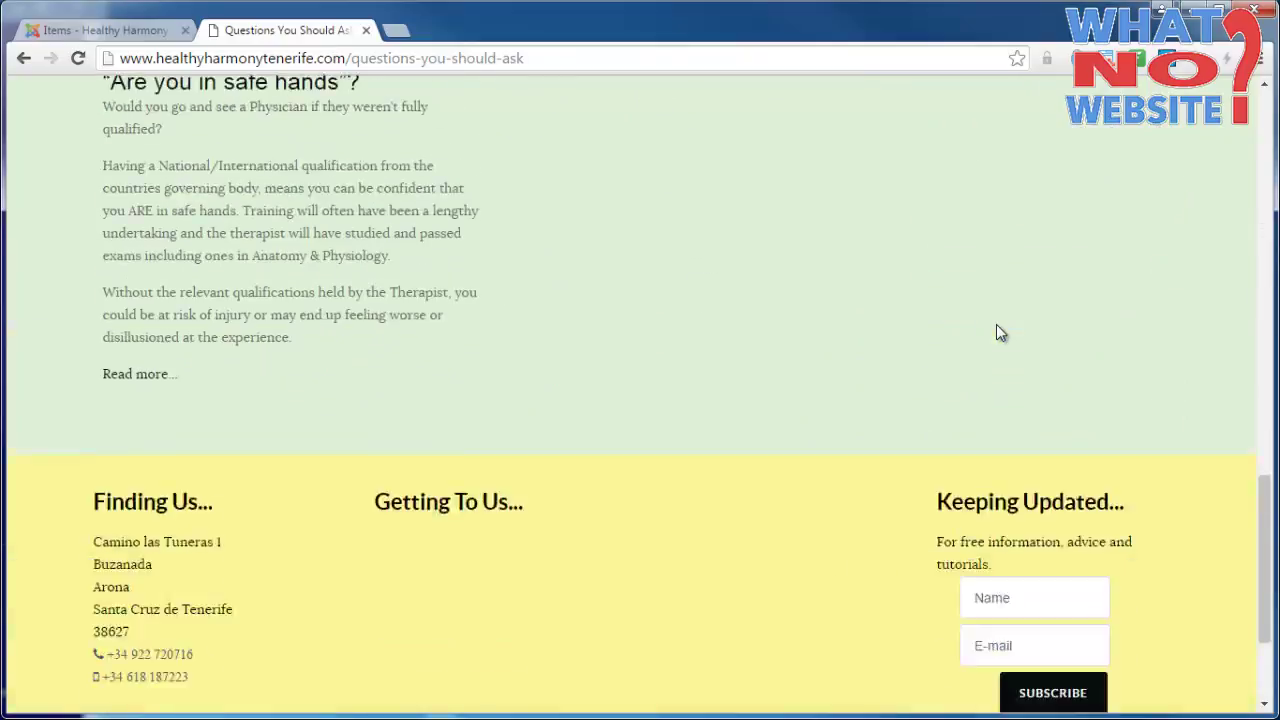
- Open the website's Testimonials page and compare it with the Testimonials category option in the K2 items filter
left_click(566, 647)
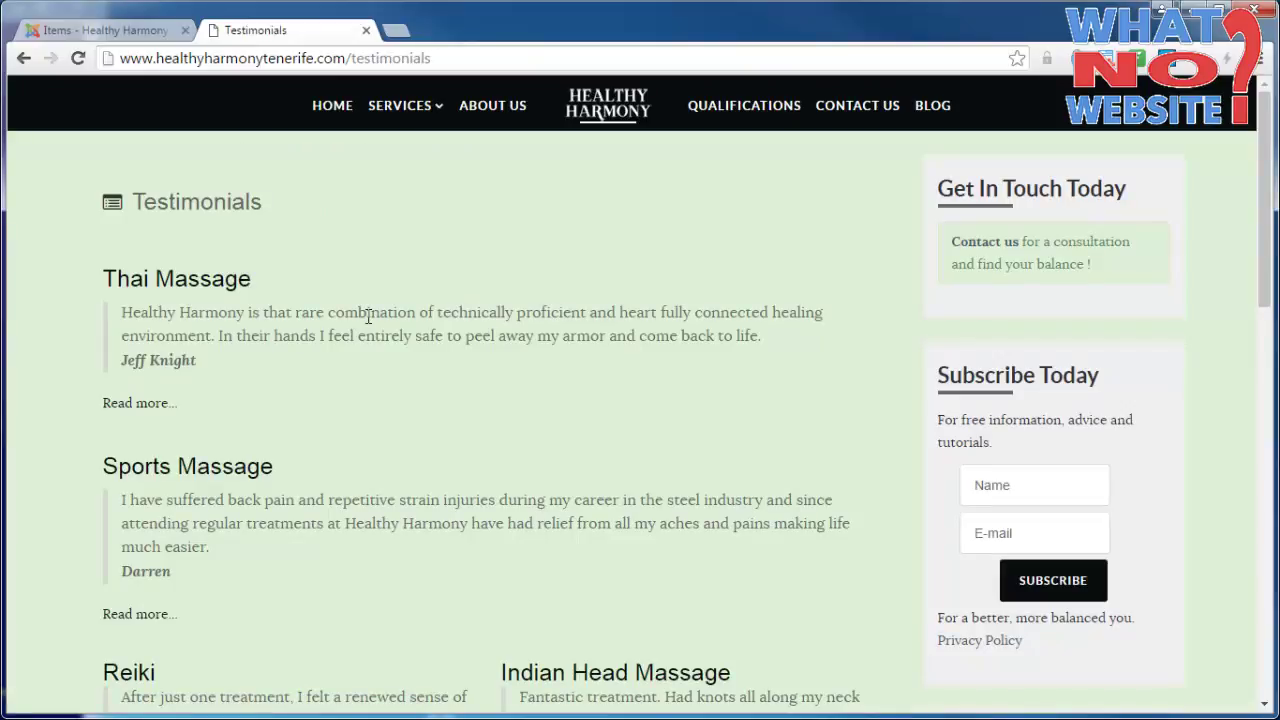
left_click(130, 32)
left_click(1128, 237)
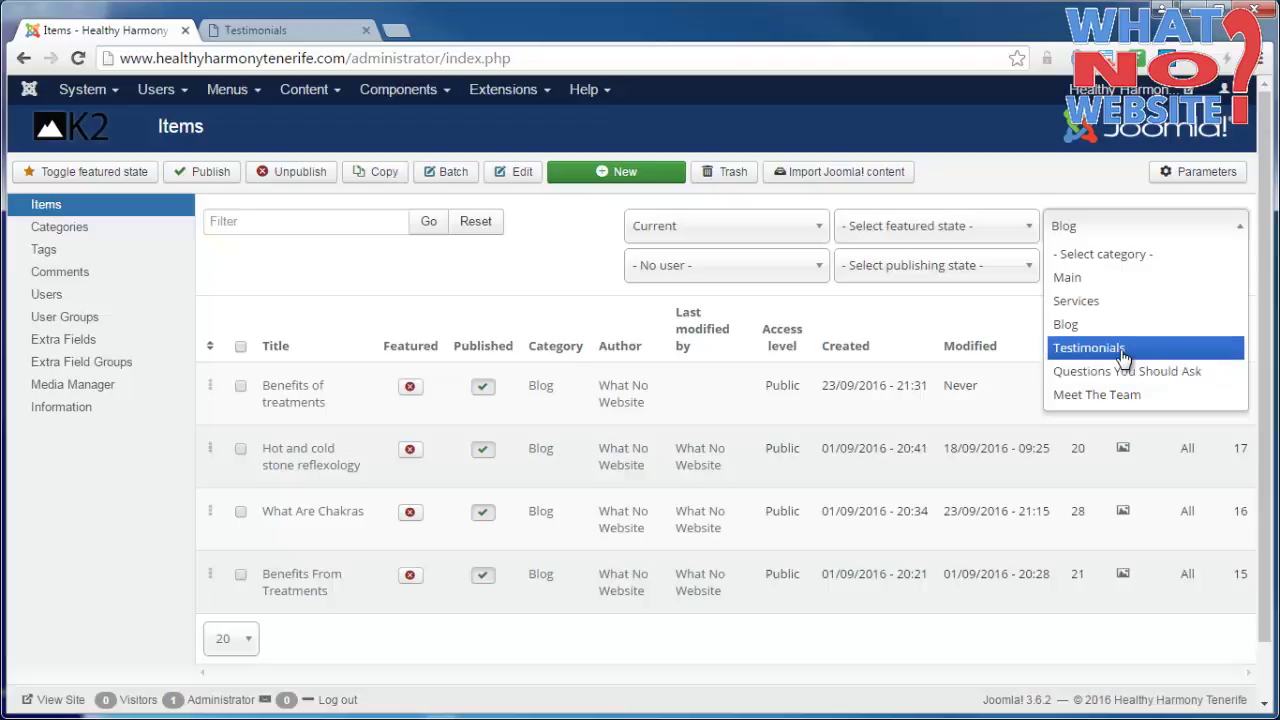
left_click(265, 30)
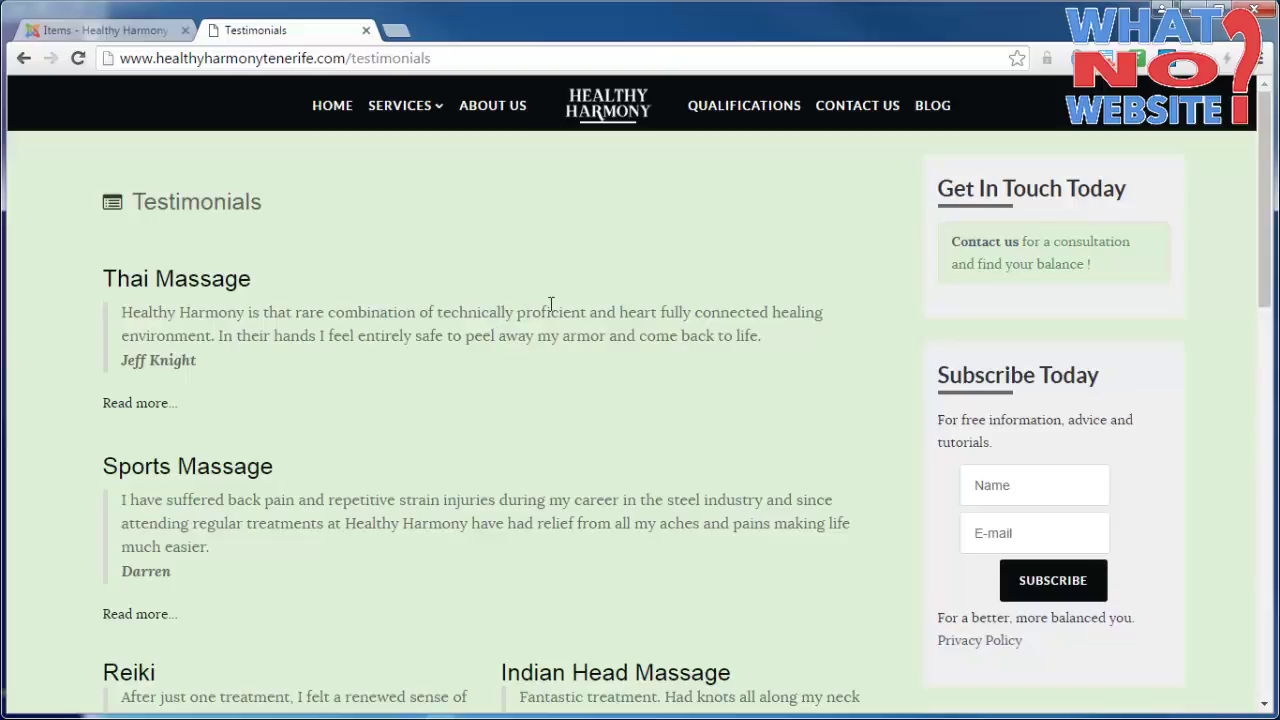
- Open the Benefits of treatments post from the website's Blog and share it publicly on Google+
left_click(930, 108)
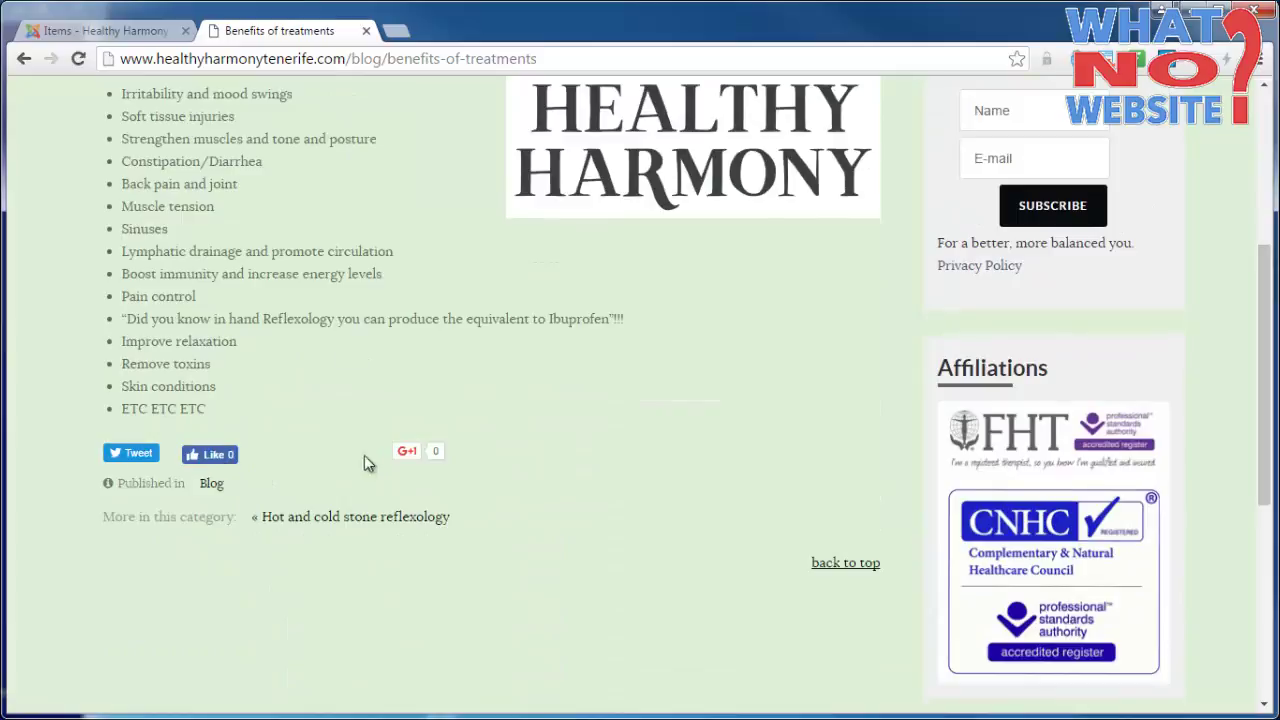
left_click(401, 456)
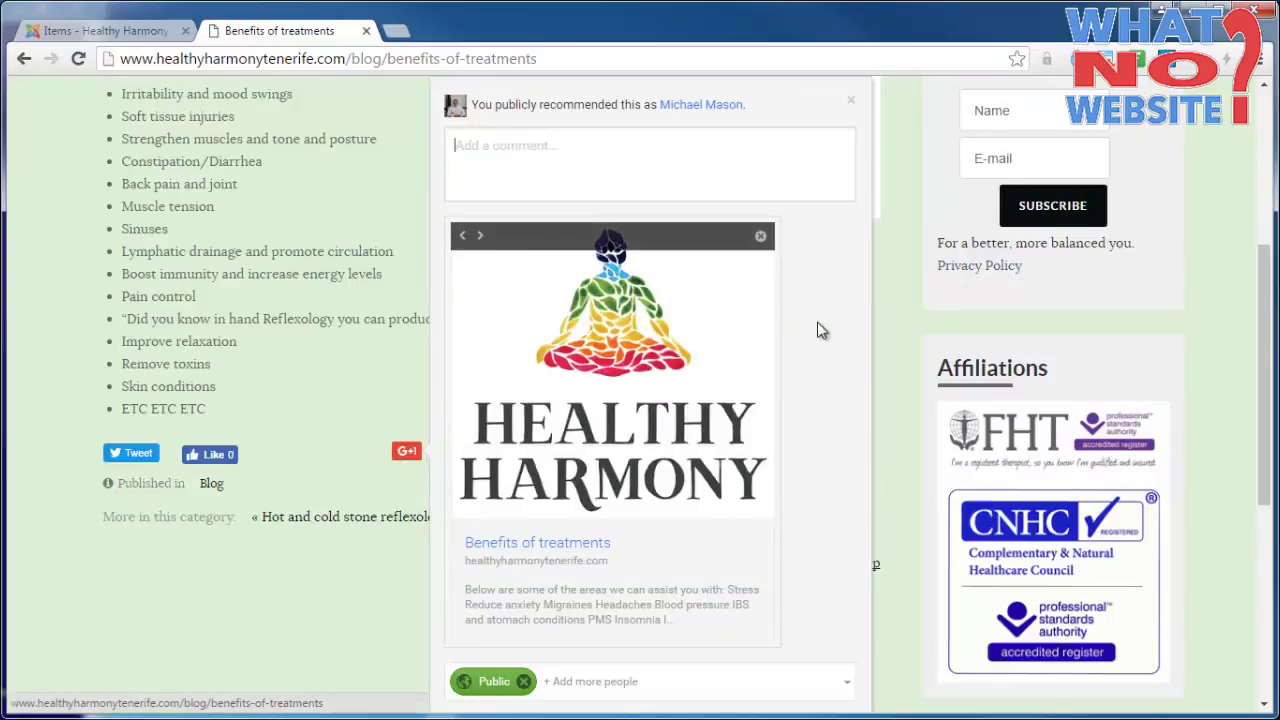
scroll(845, 447, "down", 1)
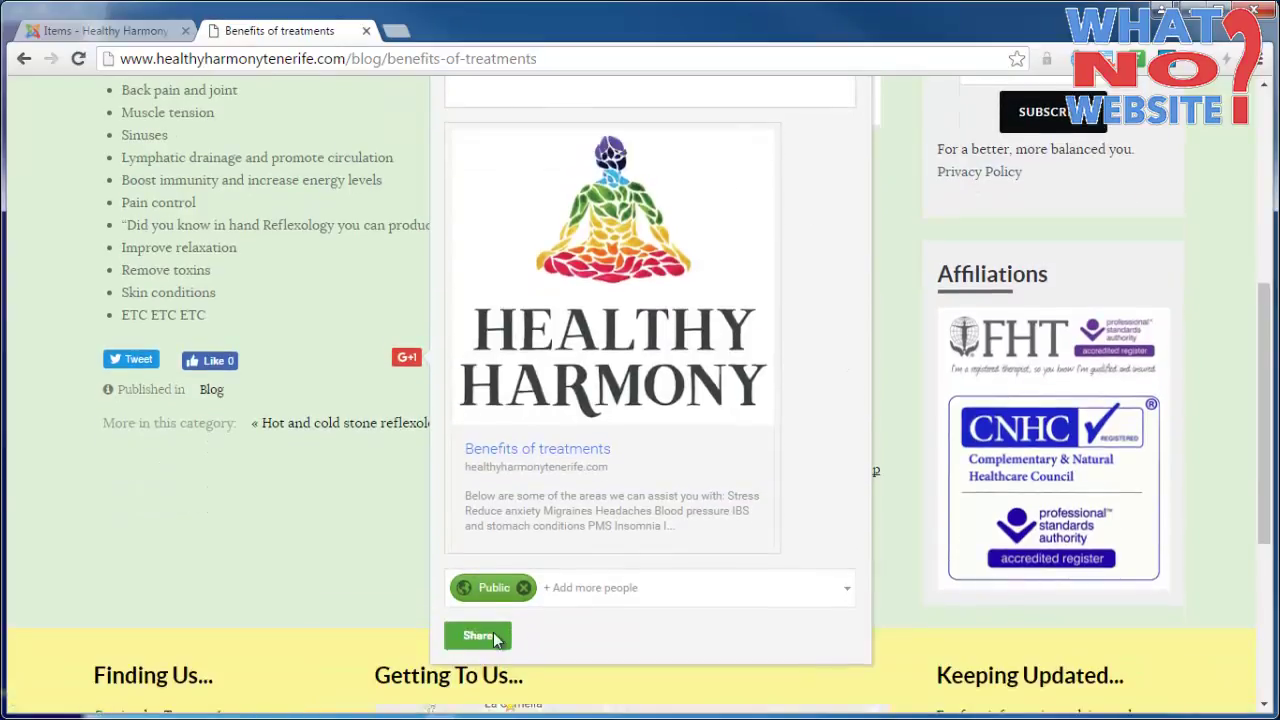
left_click(462, 628)
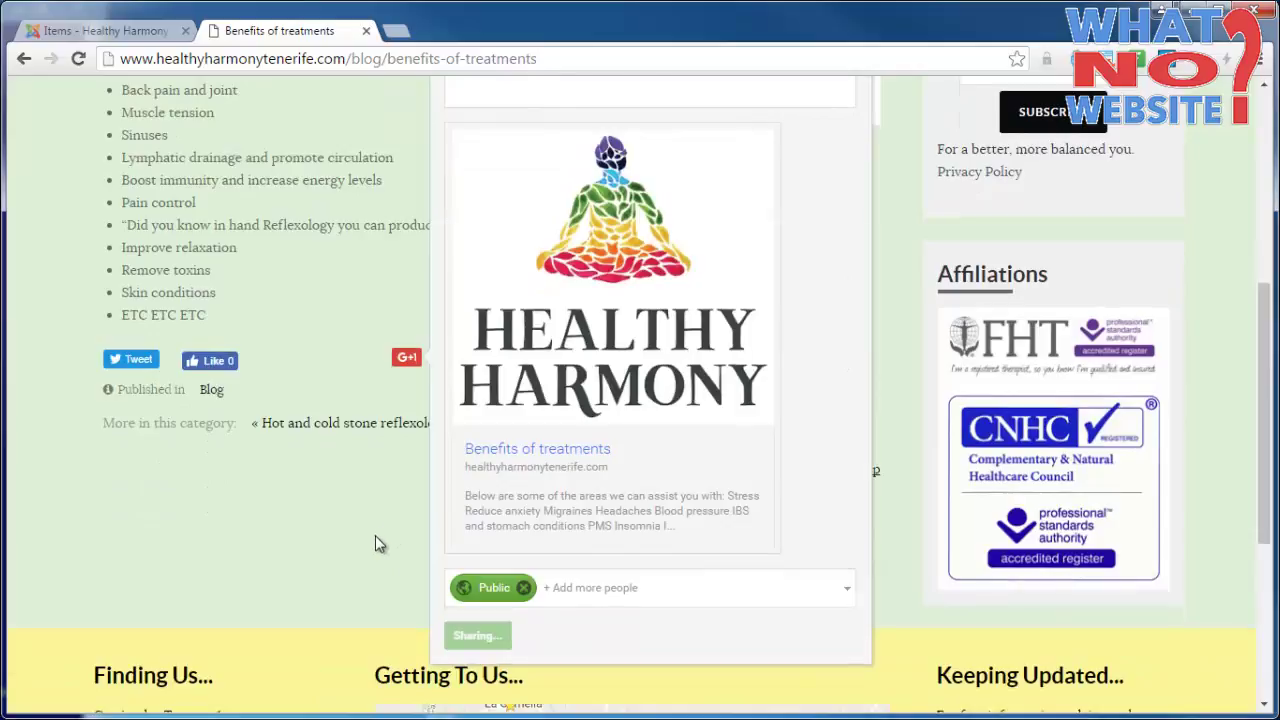
scroll(375, 544, "up", 7)
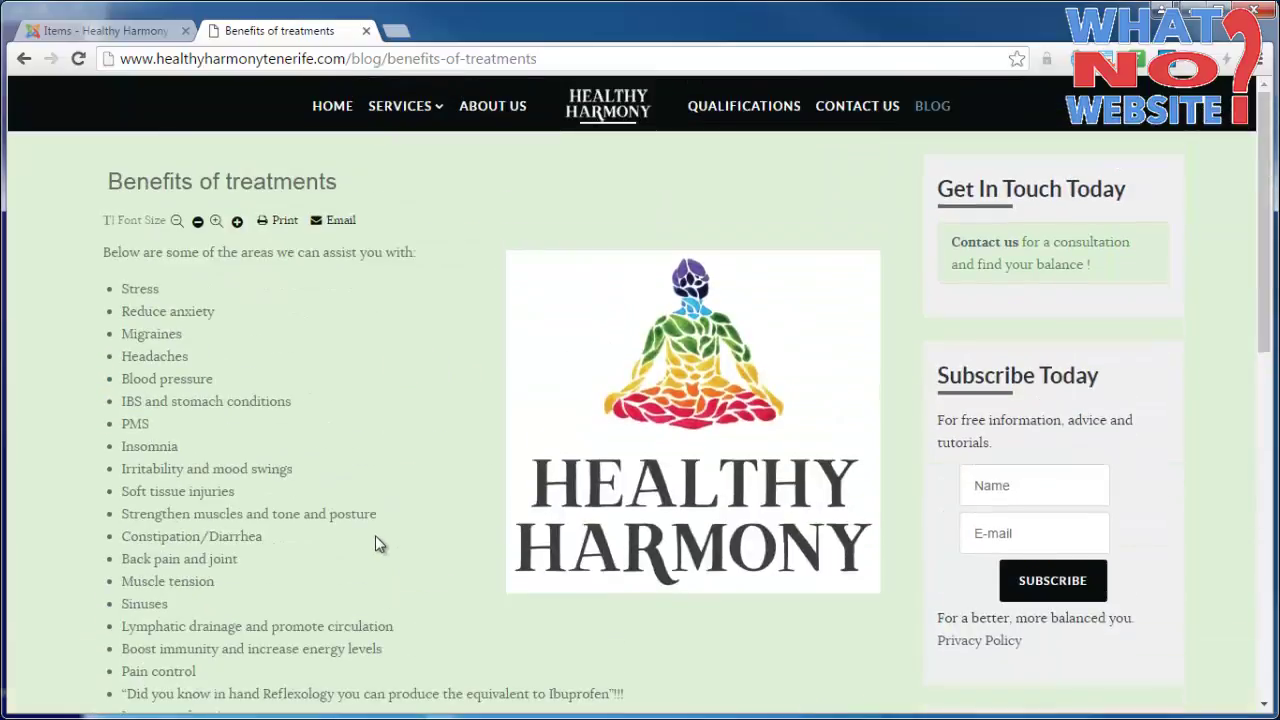